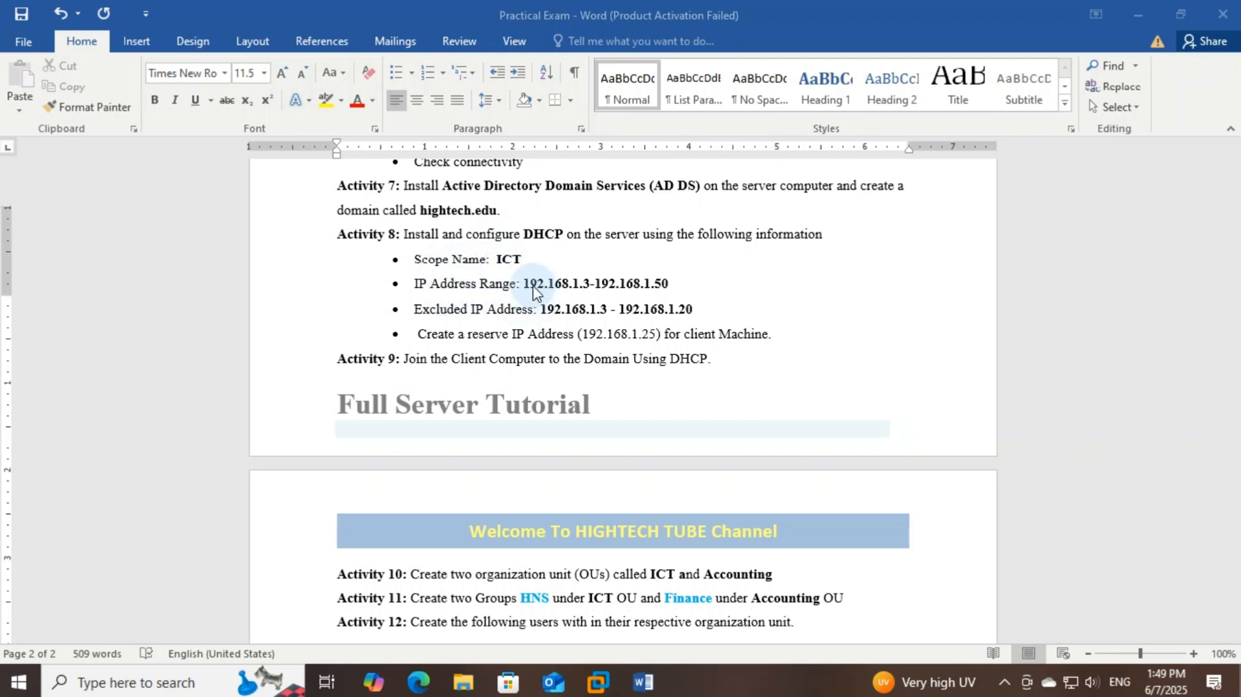
Read through the DHCP range 192.168.1.3–192.168.1.50 and excluded addresses 192.168.1.3–192.168.1.20
{"action": "left_click", "coordinate": [534, 287]}
{"action": "left_click", "coordinate": [561, 285]}
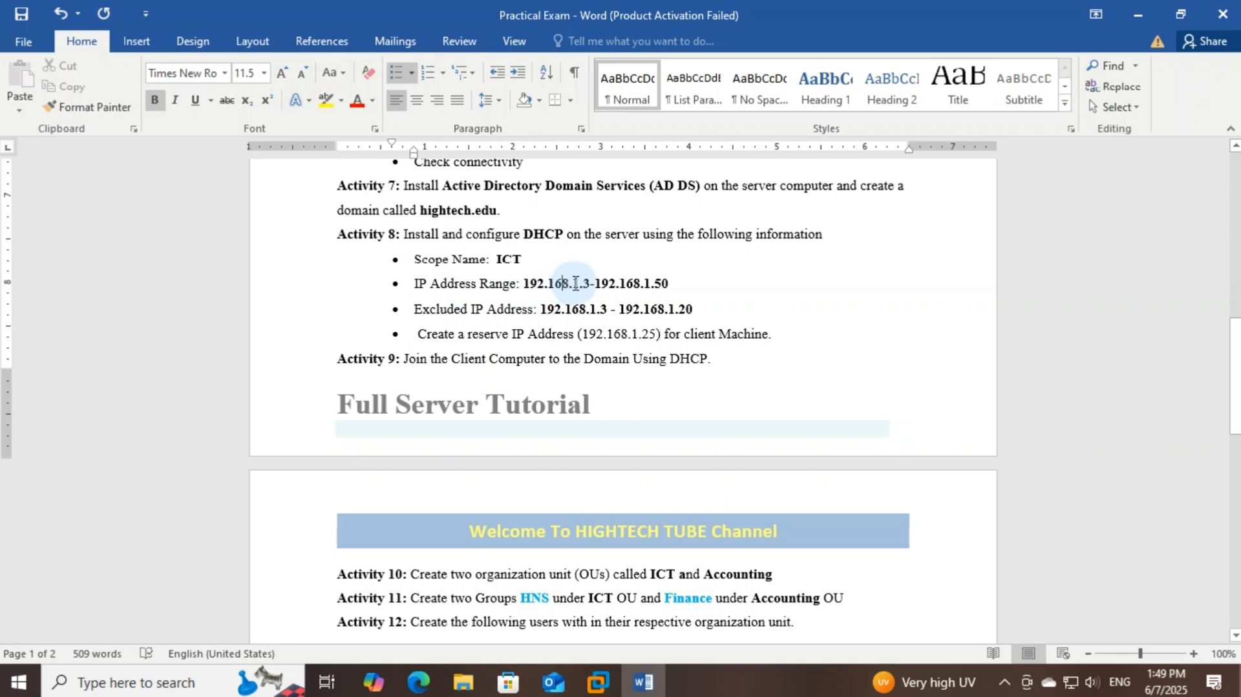
{"action": "left_click", "coordinate": [578, 284]}
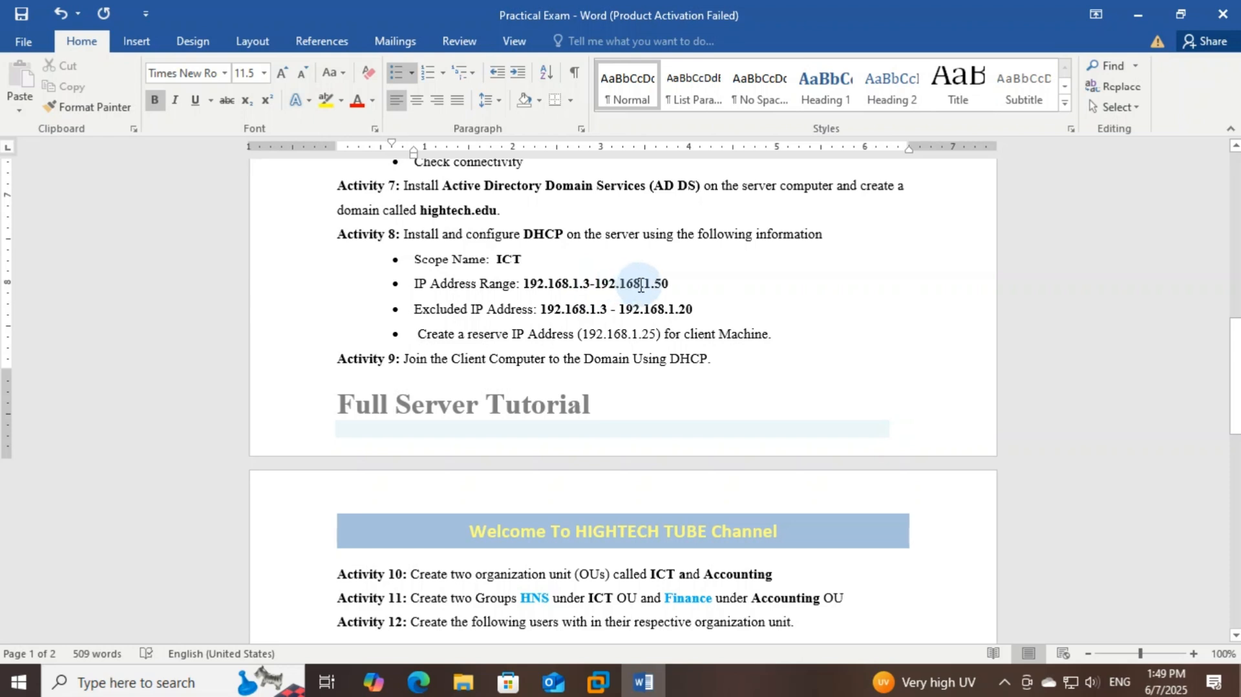
{"action": "left_click", "coordinate": [668, 283]}
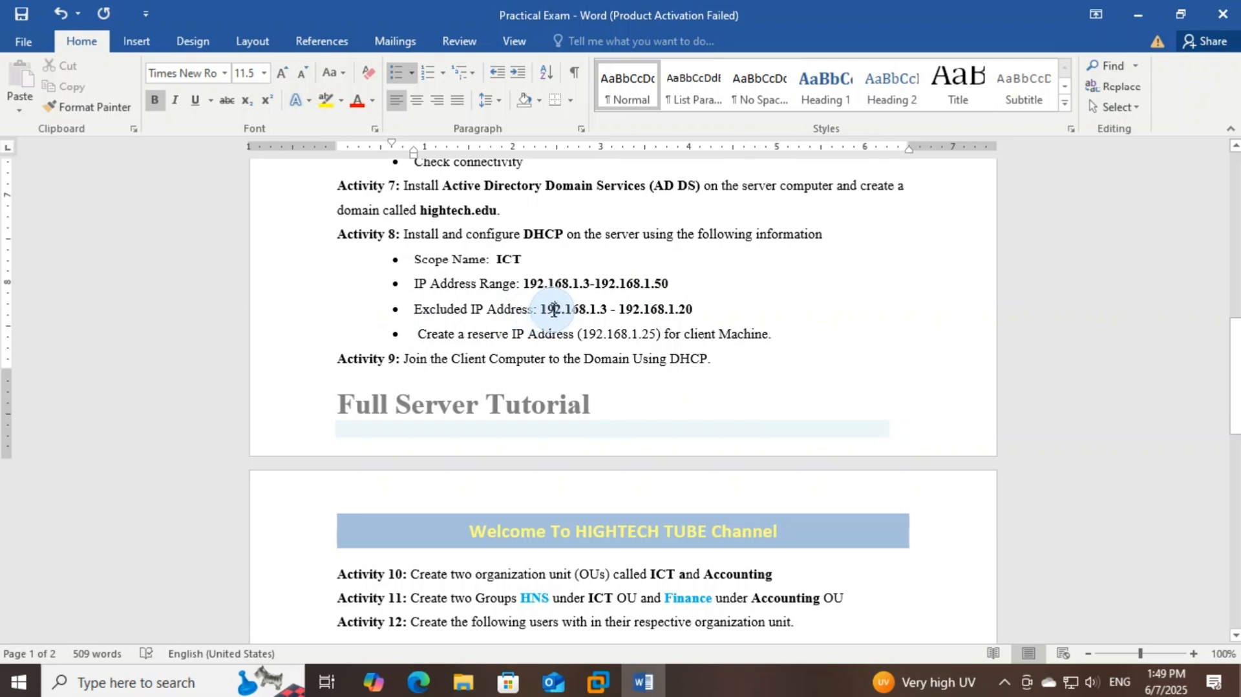
{"action": "left_click", "coordinate": [580, 311]}
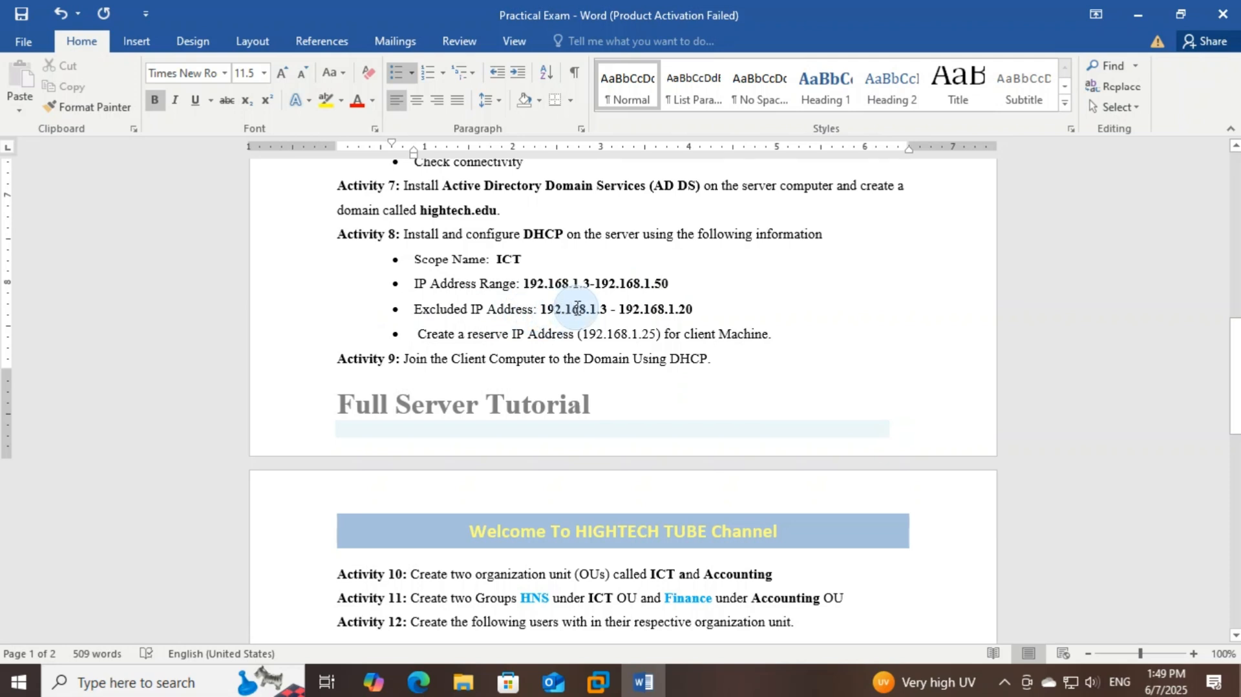
{"action": "left_click", "coordinate": [608, 312]}
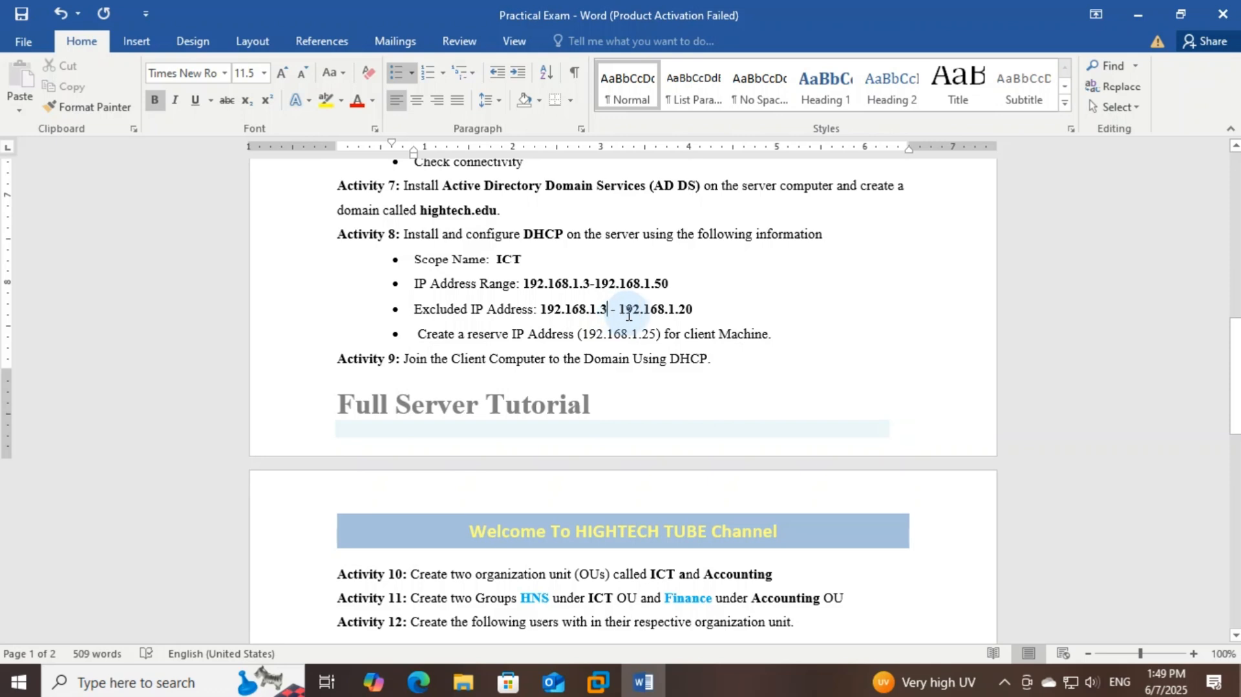
{"action": "left_click", "coordinate": [631, 313]}
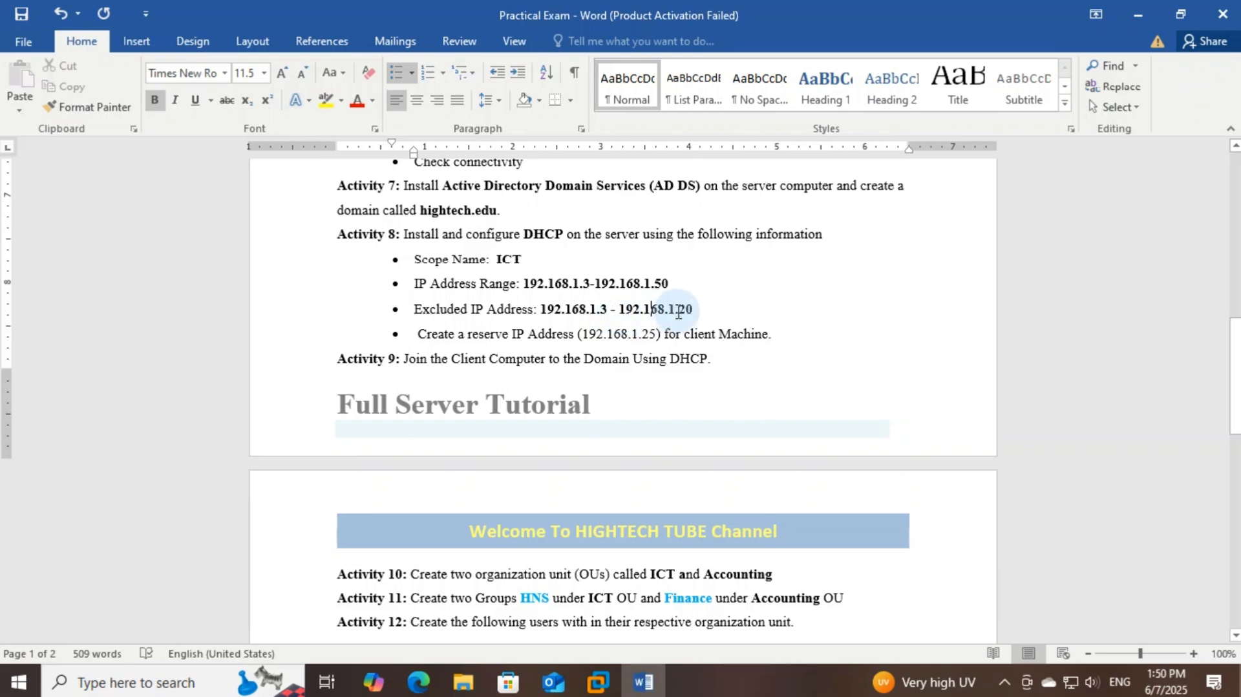
{"action": "left_click", "coordinate": [677, 312]}
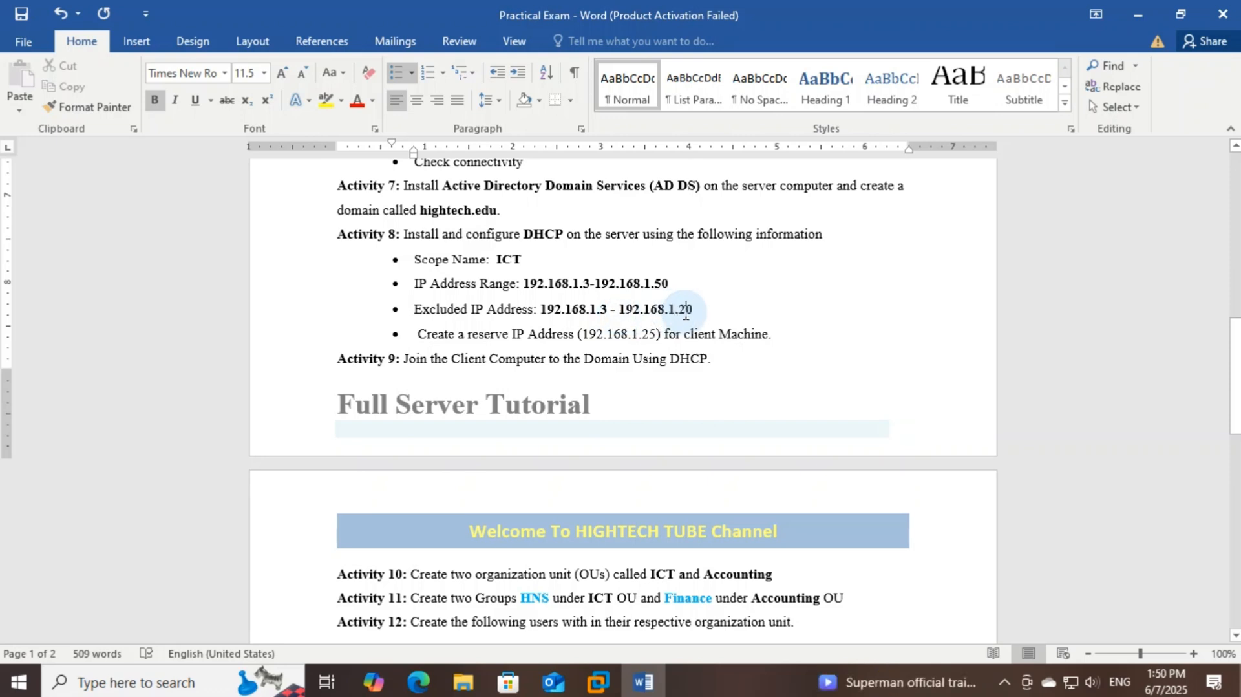
{"action": "left_click", "coordinate": [687, 310]}
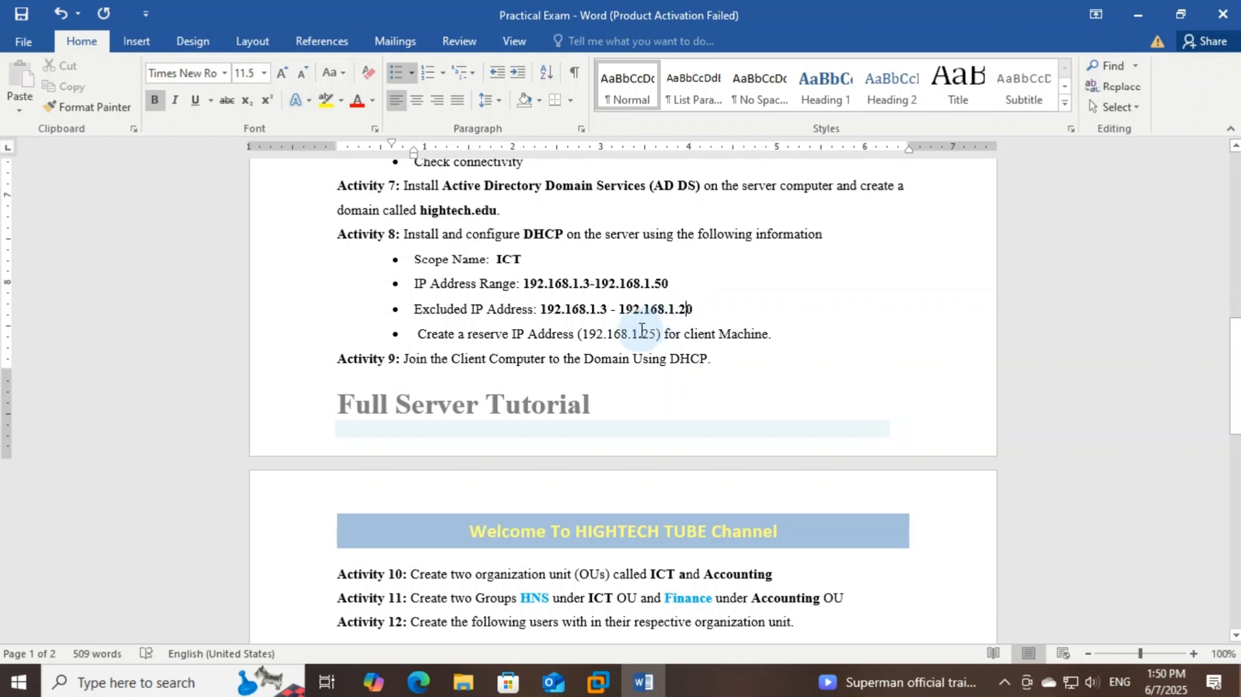
Read the reservation of 192.168.1.25 for the client machine and the Activity 9 instructions
{"action": "double_click", "coordinate": [483, 336]}
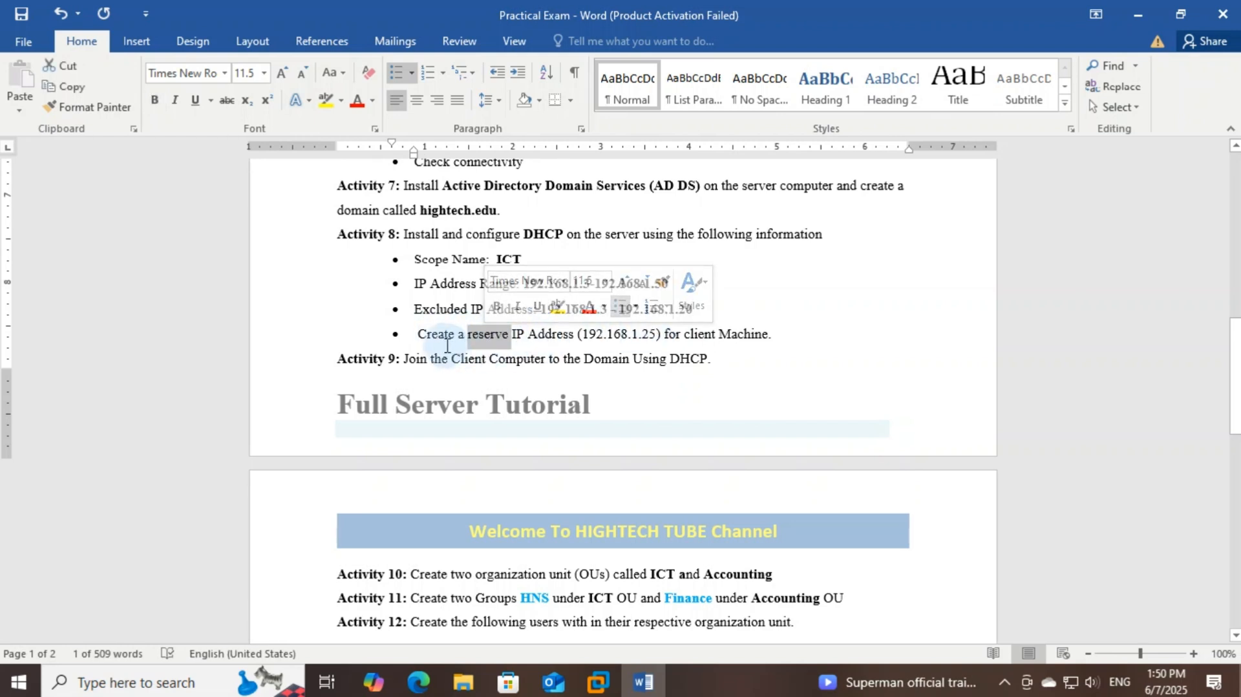
{"action": "left_click", "coordinate": [589, 334]}
{"action": "left_click", "coordinate": [621, 335]}
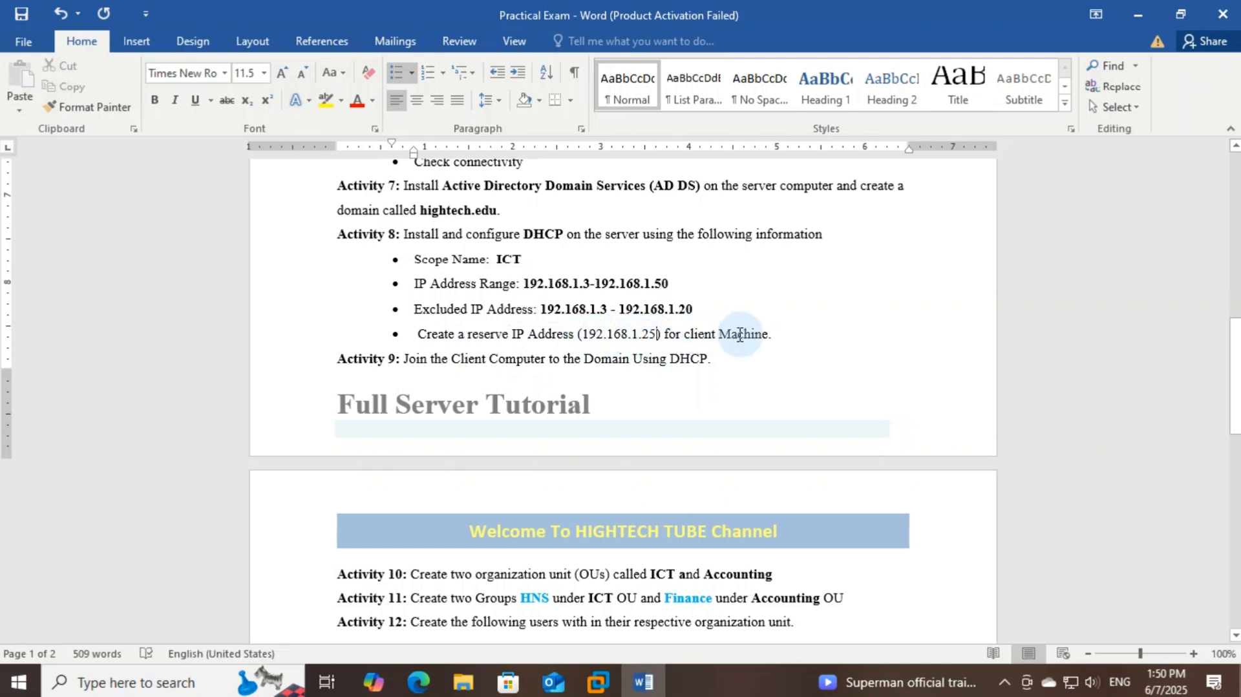
{"action": "left_click_drag", "start_coordinate": [769, 335], "coordinate": [675, 343]}
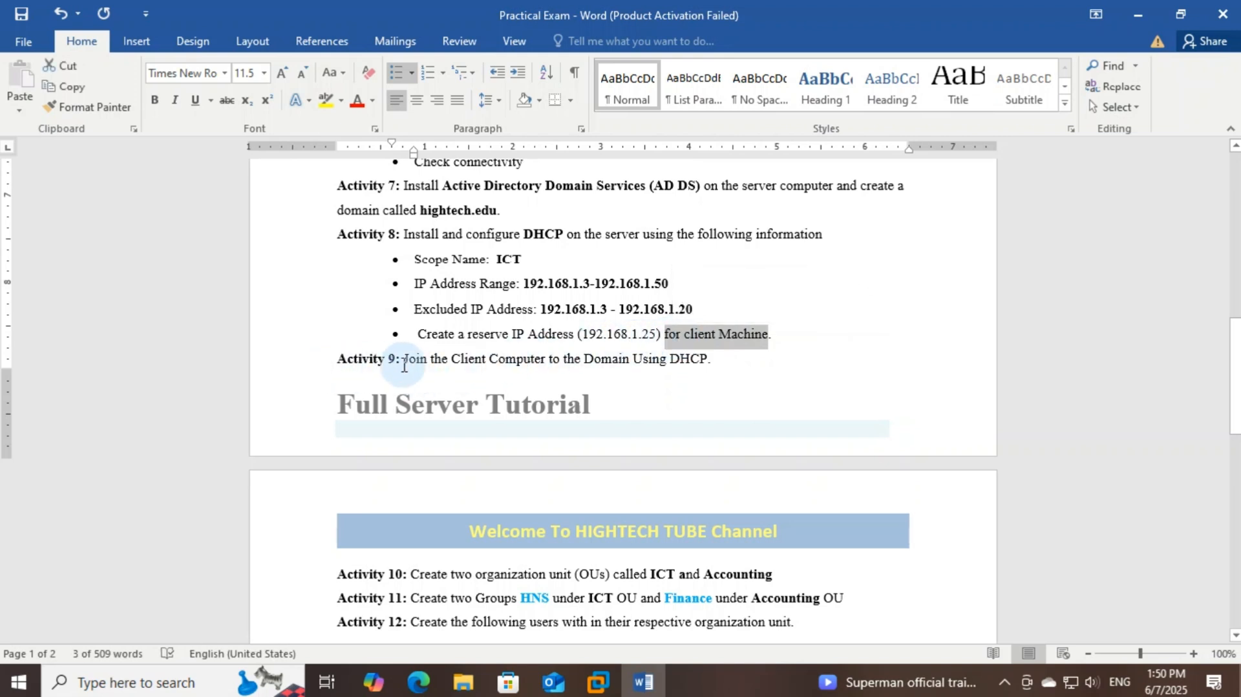
{"action": "left_click_drag", "start_coordinate": [403, 365], "coordinate": [712, 362]}
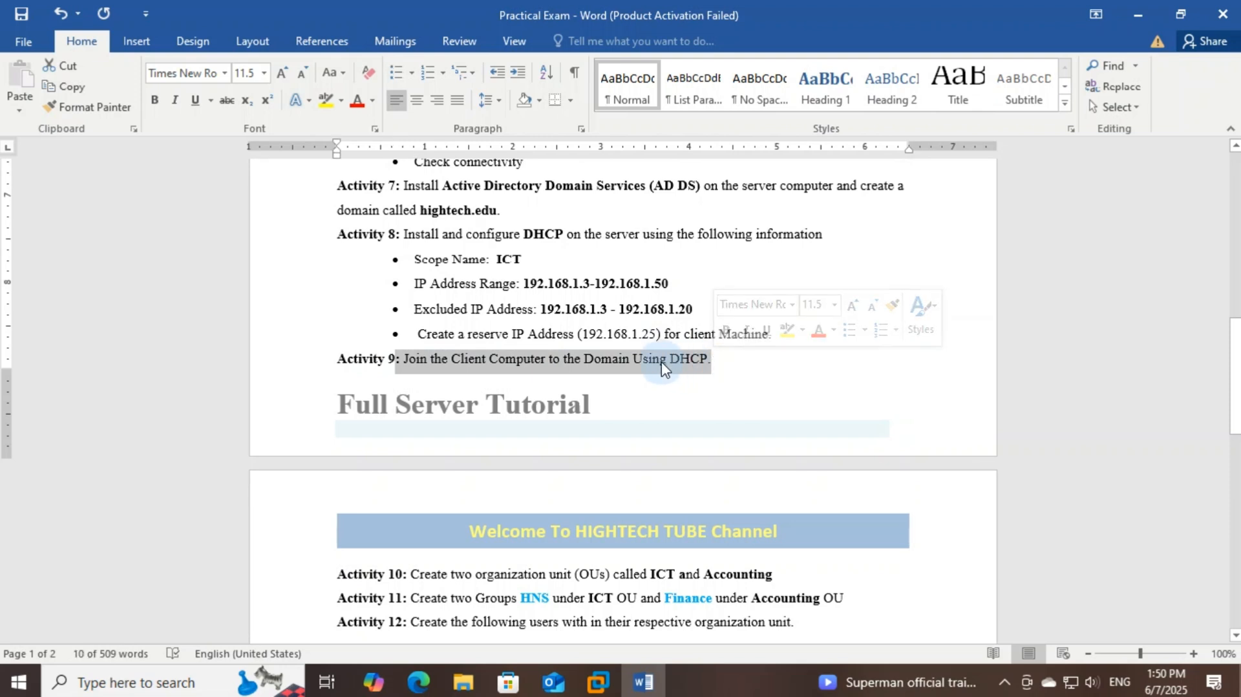
{"action": "left_click", "coordinate": [628, 374]}
Make the phrase 'organization unit' in Activity 10 bold
{"action": "scroll", "coordinate": [627, 376], "scroll_direction": "down", "scroll_amount": 3}
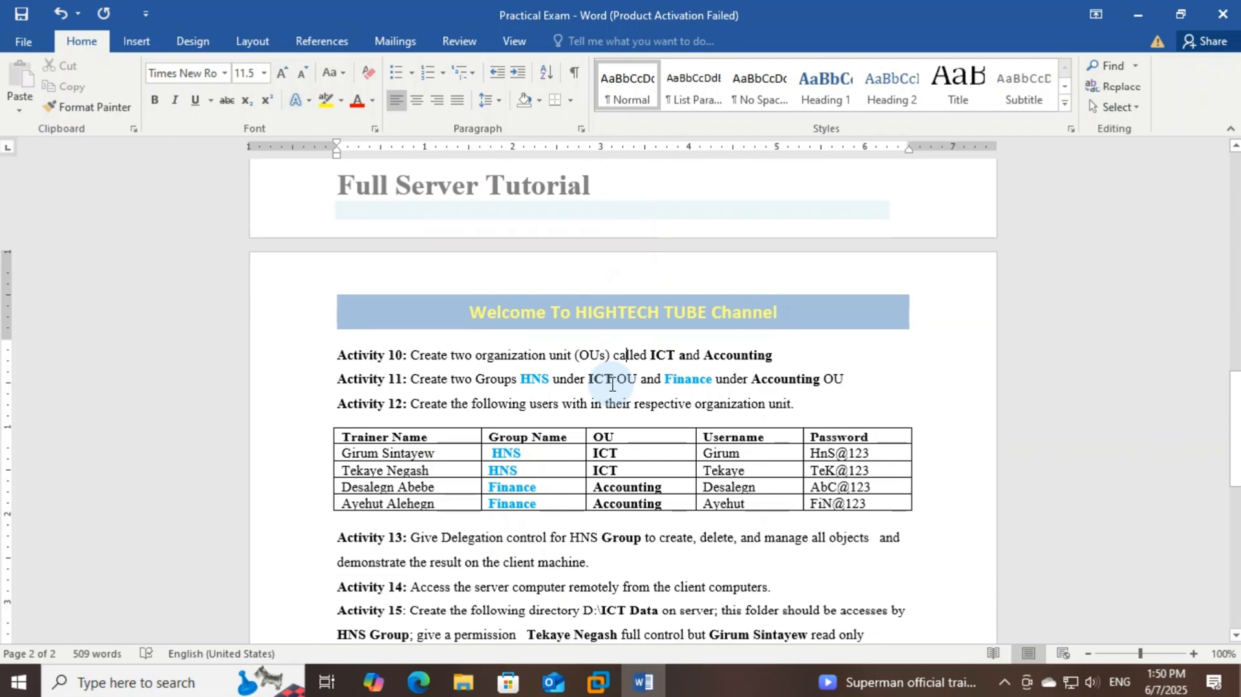
{"action": "scroll", "coordinate": [612, 384], "scroll_direction": "down", "scroll_amount": 1}
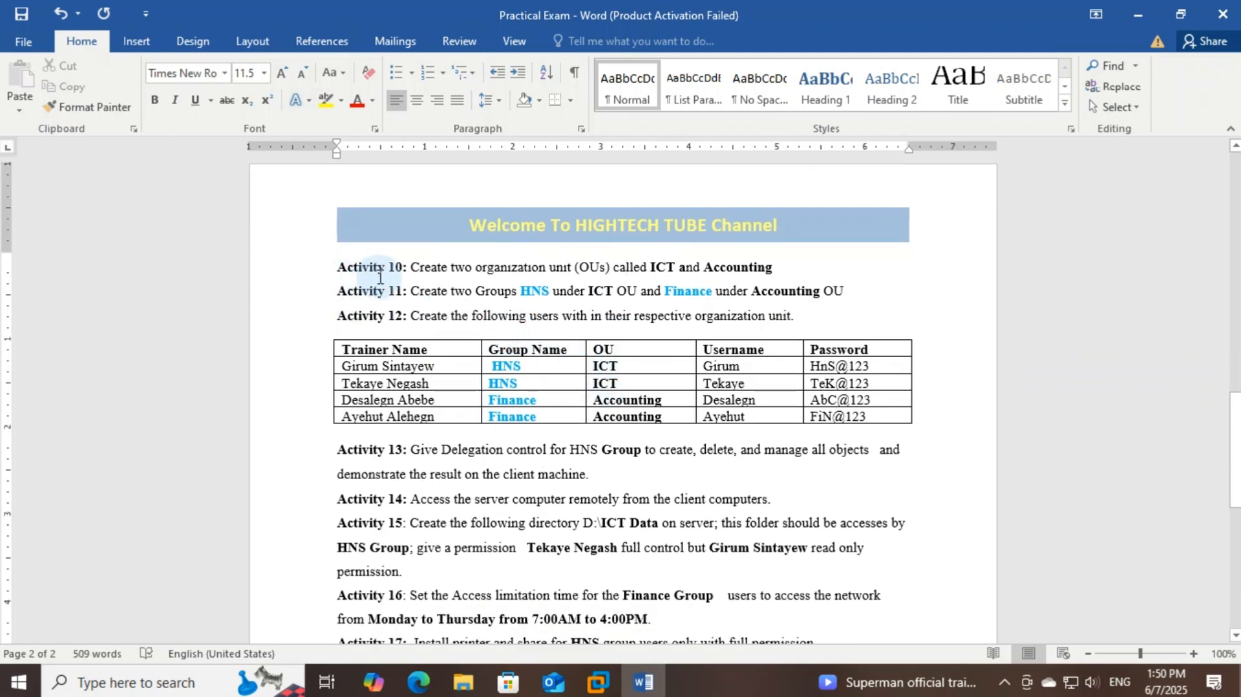
{"action": "double_click", "coordinate": [493, 272]}
{"action": "left_click", "coordinate": [493, 271]}
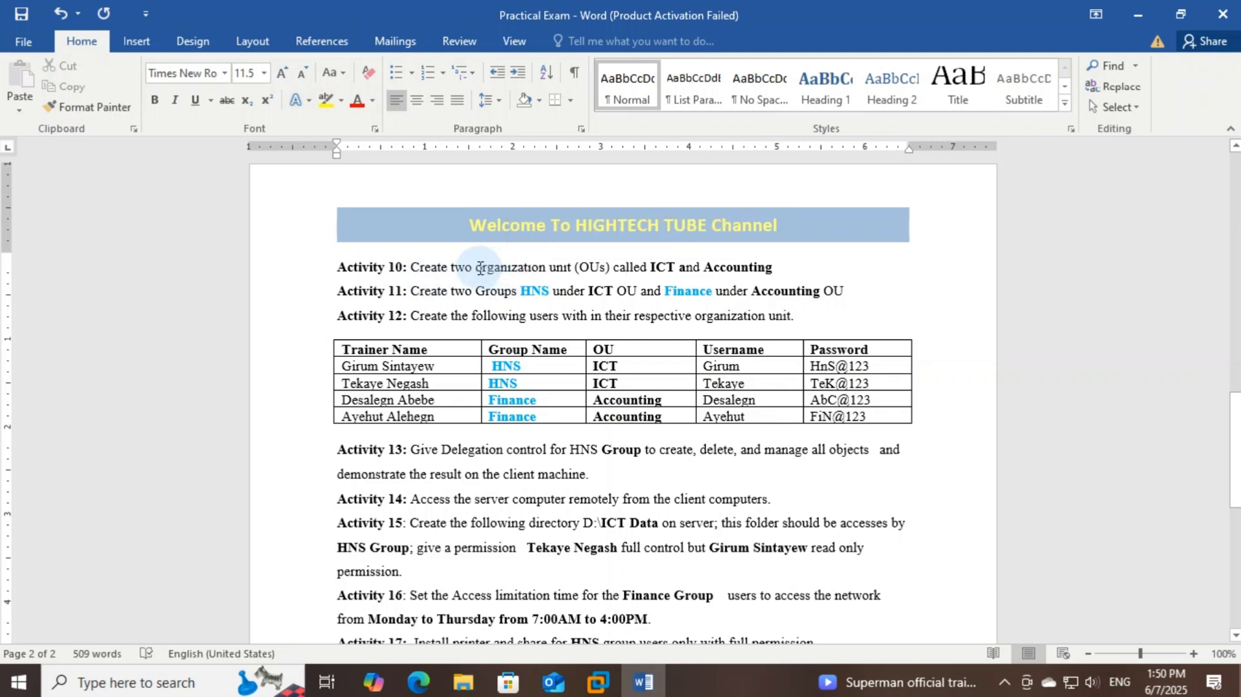
{"action": "left_click_drag", "start_coordinate": [476, 268], "coordinate": [572, 270]}
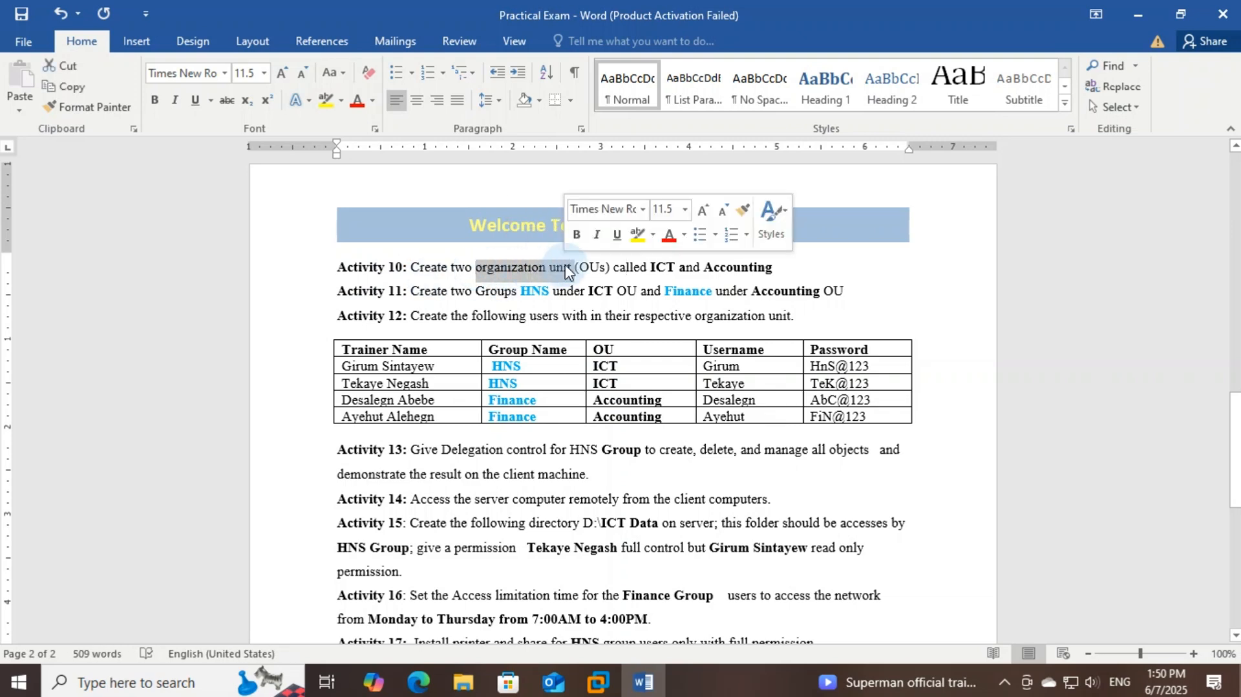
{"action": "left_click", "coordinate": [576, 238]}
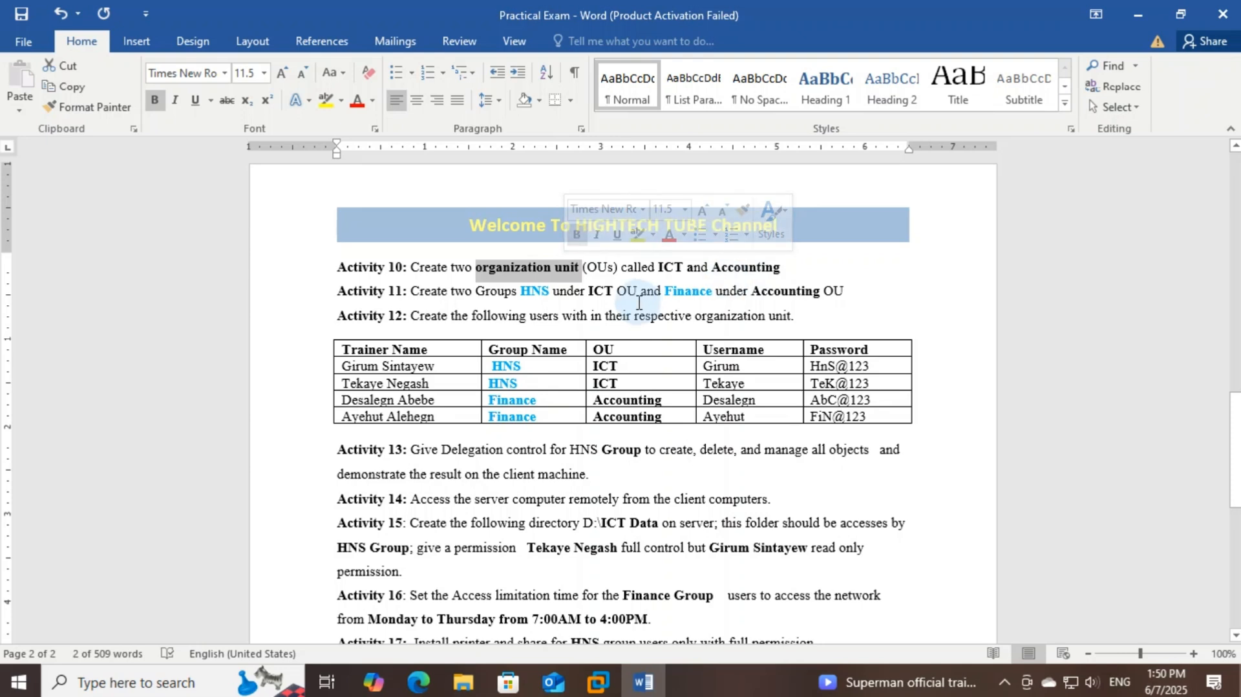
Review Activities 11–12 and the names and groups of the HNS and Finance users
{"action": "double_click", "coordinate": [501, 292]}
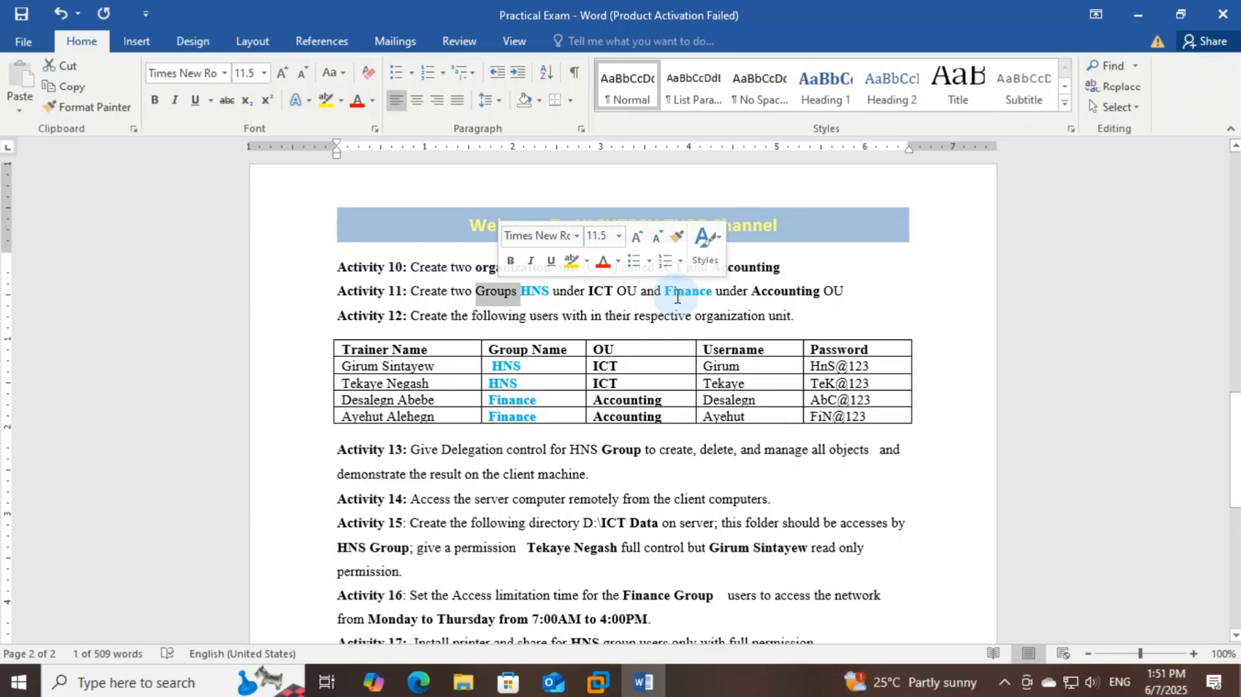
{"action": "double_click", "coordinate": [543, 316]}
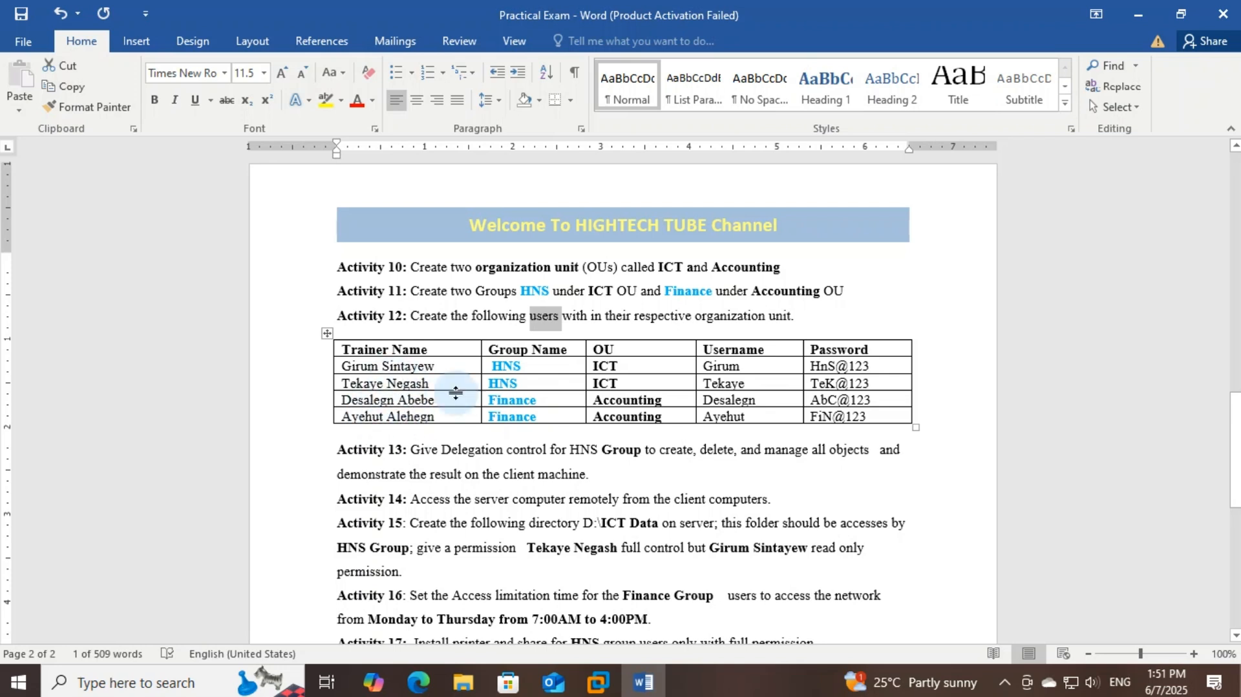
{"action": "left_click_drag", "start_coordinate": [522, 383], "coordinate": [458, 365]}
{"action": "left_click", "coordinate": [516, 400]}
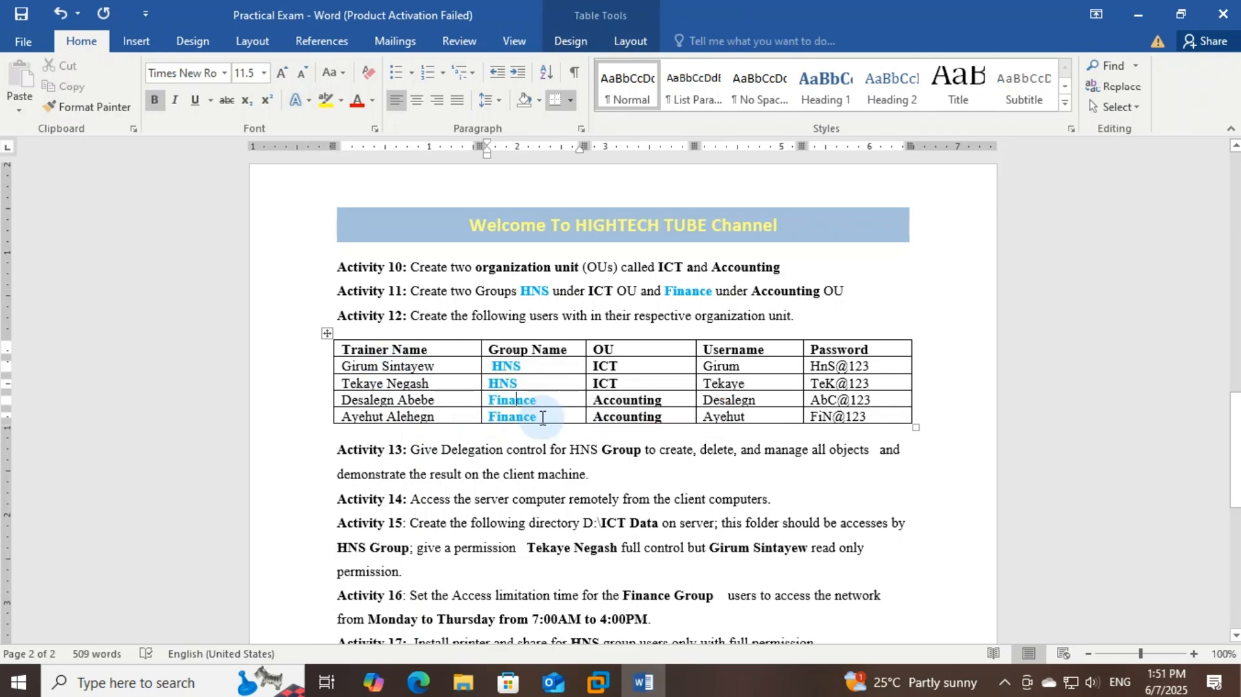
{"action": "left_click_drag", "start_coordinate": [542, 418], "coordinate": [417, 402]}
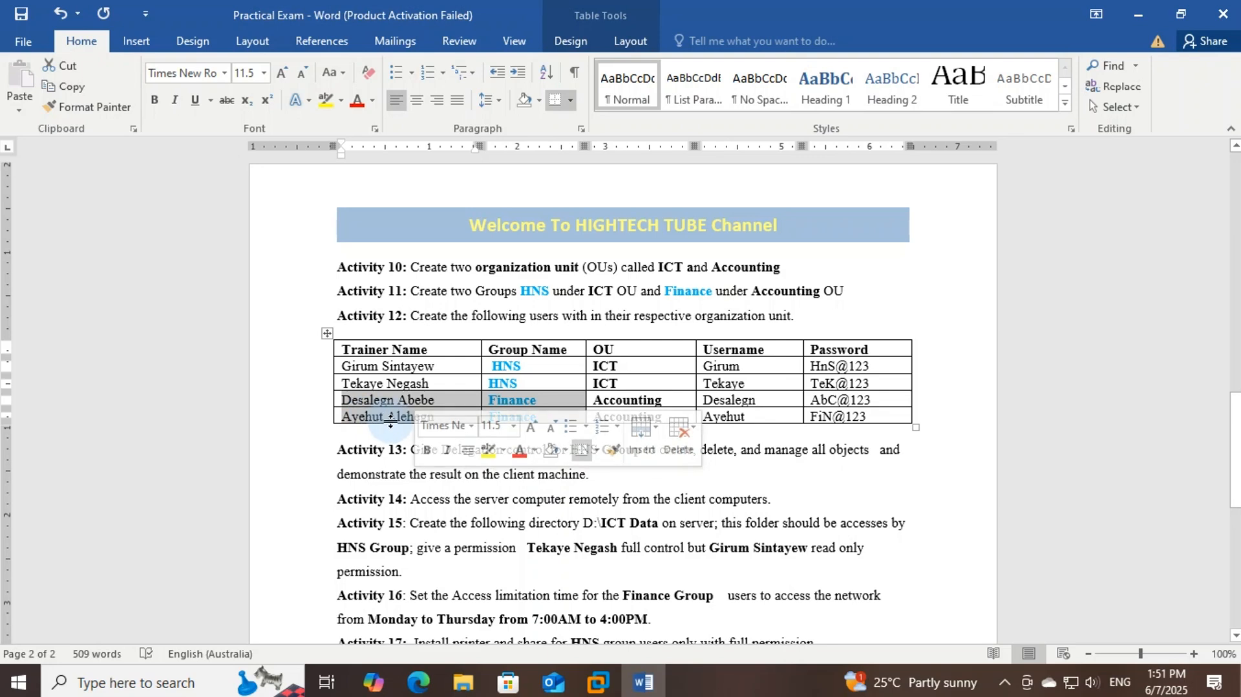
{"action": "left_click", "coordinate": [516, 399]}
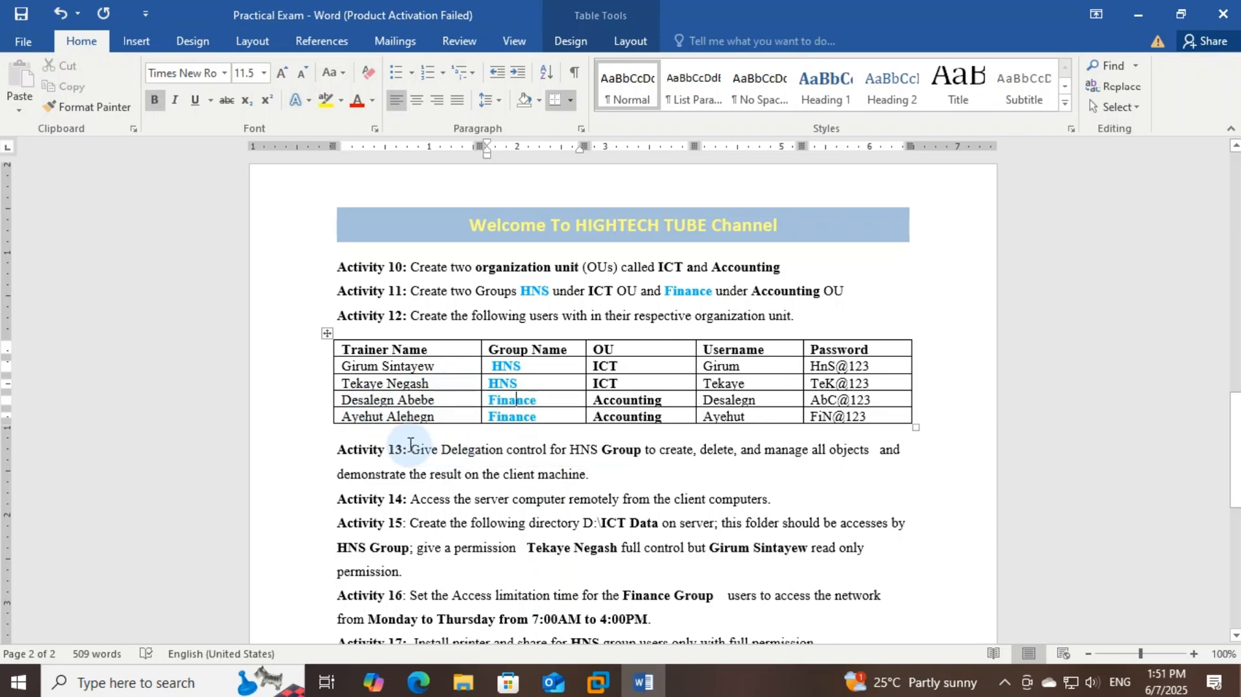
Review Activity 13's delegation of create, delete, and manage rights and Activity 14's remote access task
{"action": "double_click", "coordinate": [482, 451]}
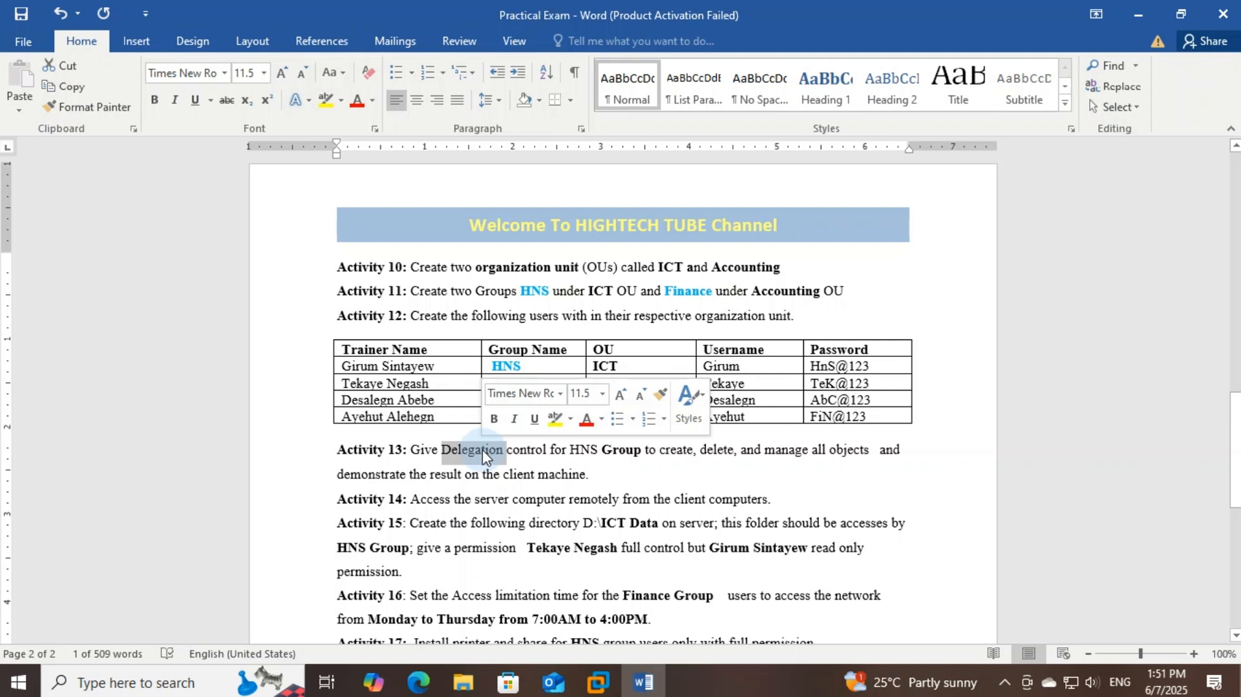
{"action": "left_click", "coordinate": [463, 451]}
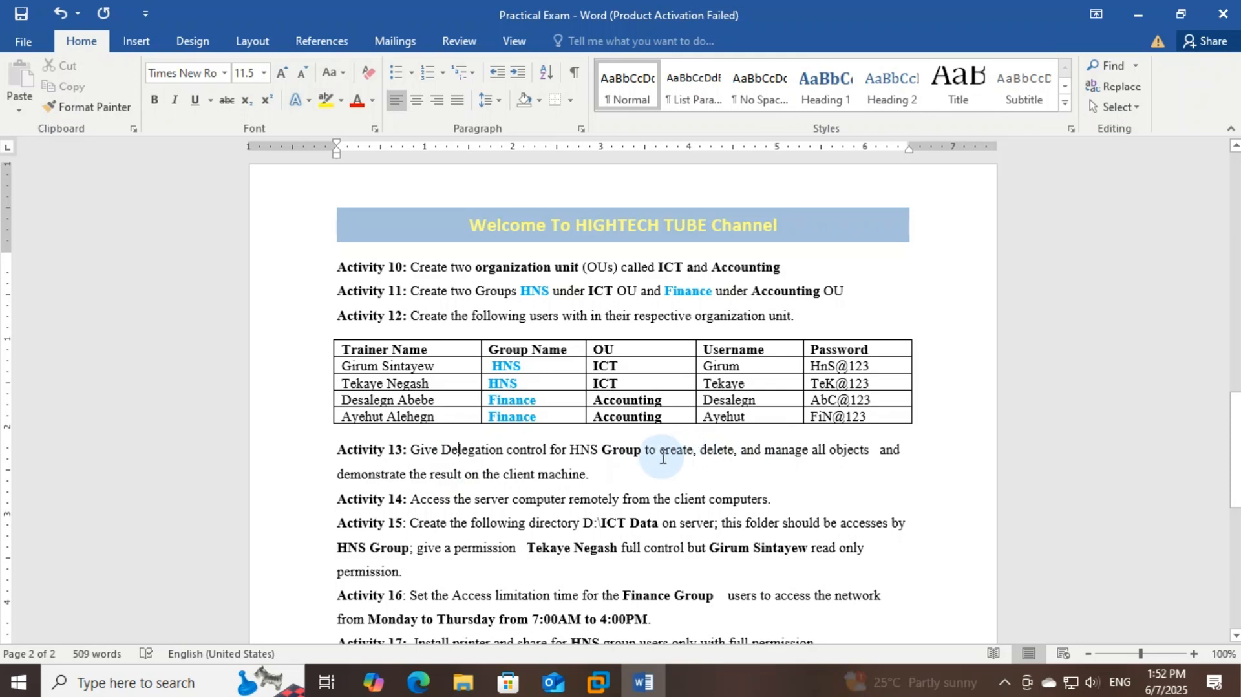
{"action": "left_click_drag", "start_coordinate": [663, 457], "coordinate": [822, 447]}
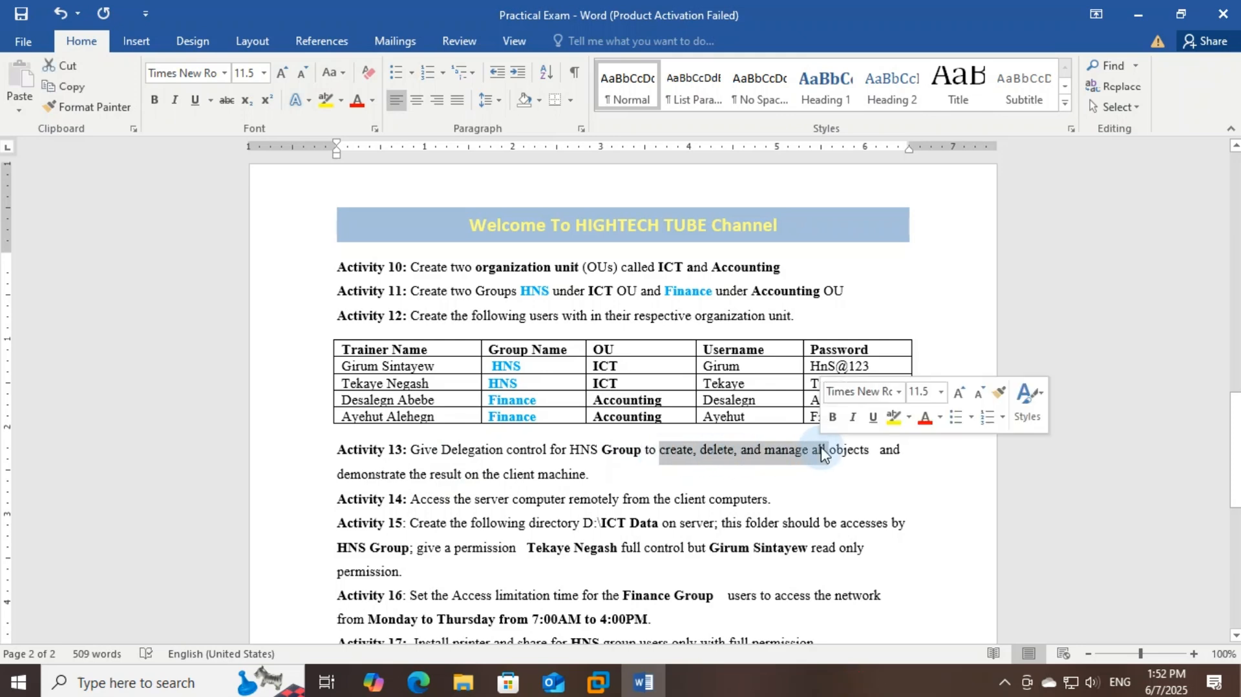
{"action": "triple_click", "coordinate": [428, 499]}
{"action": "left_click", "coordinate": [433, 504]}
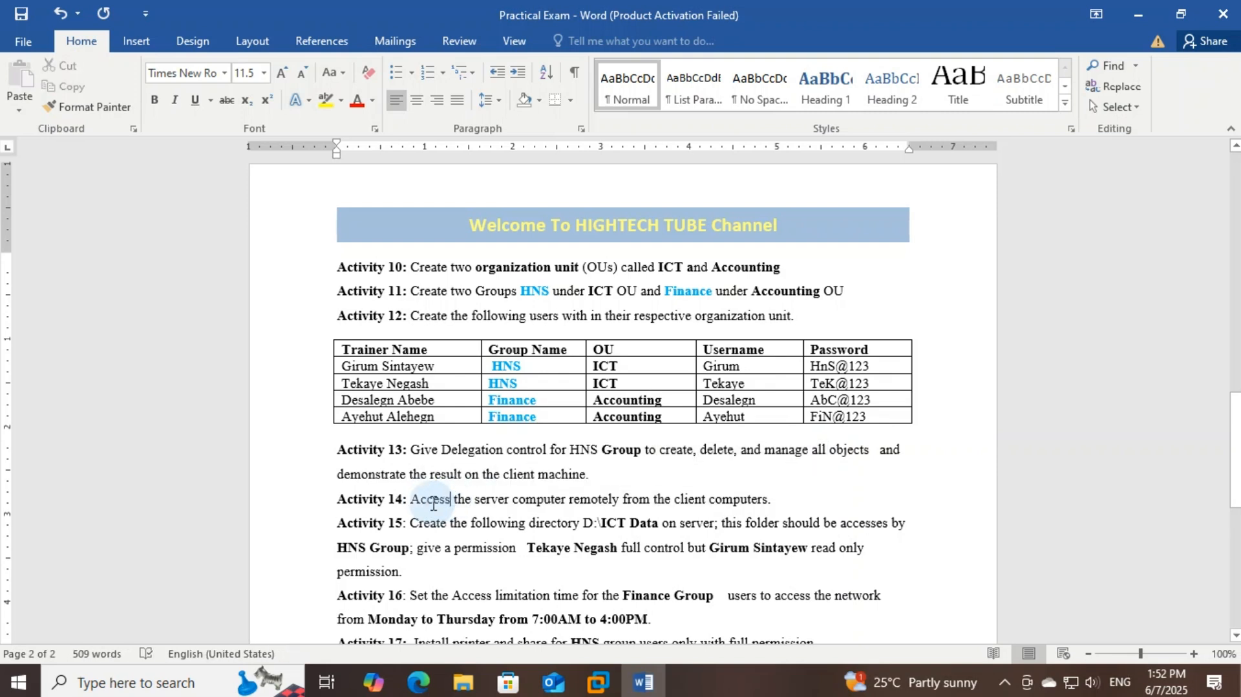
{"action": "double_click", "coordinate": [594, 497]}
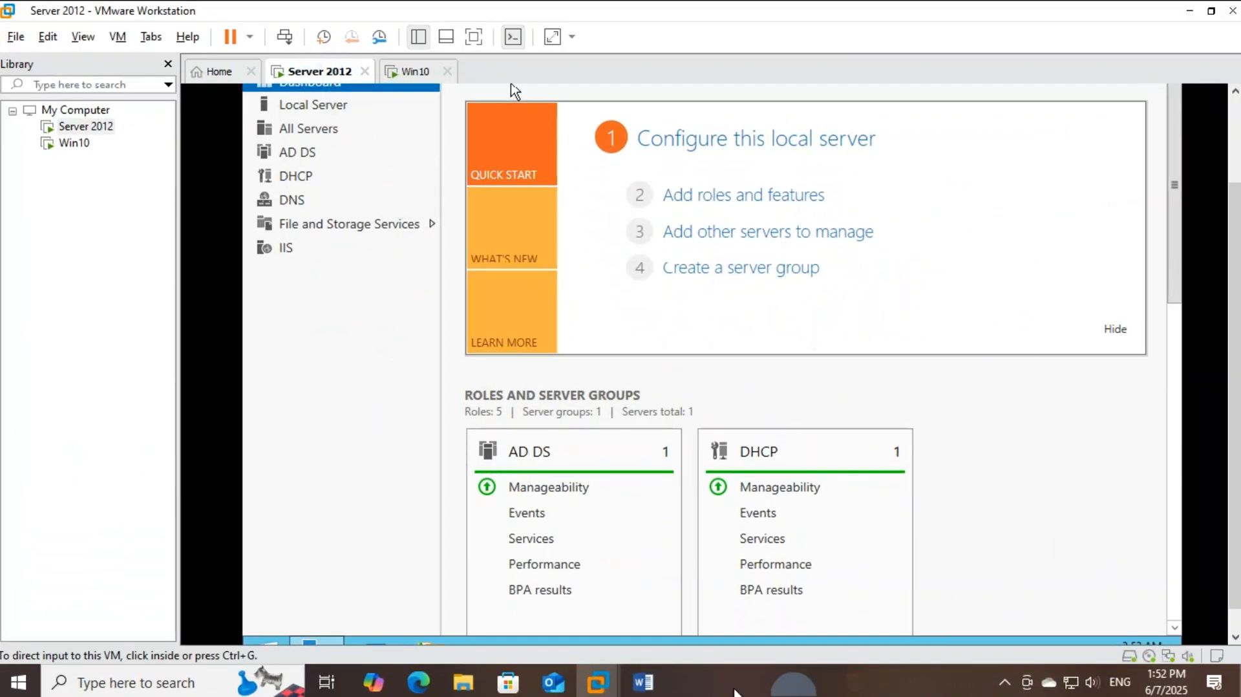
Bring up the Server 2012 VM and launch Active Directory Users and Computers
{"action": "left_click", "coordinate": [642, 681]}
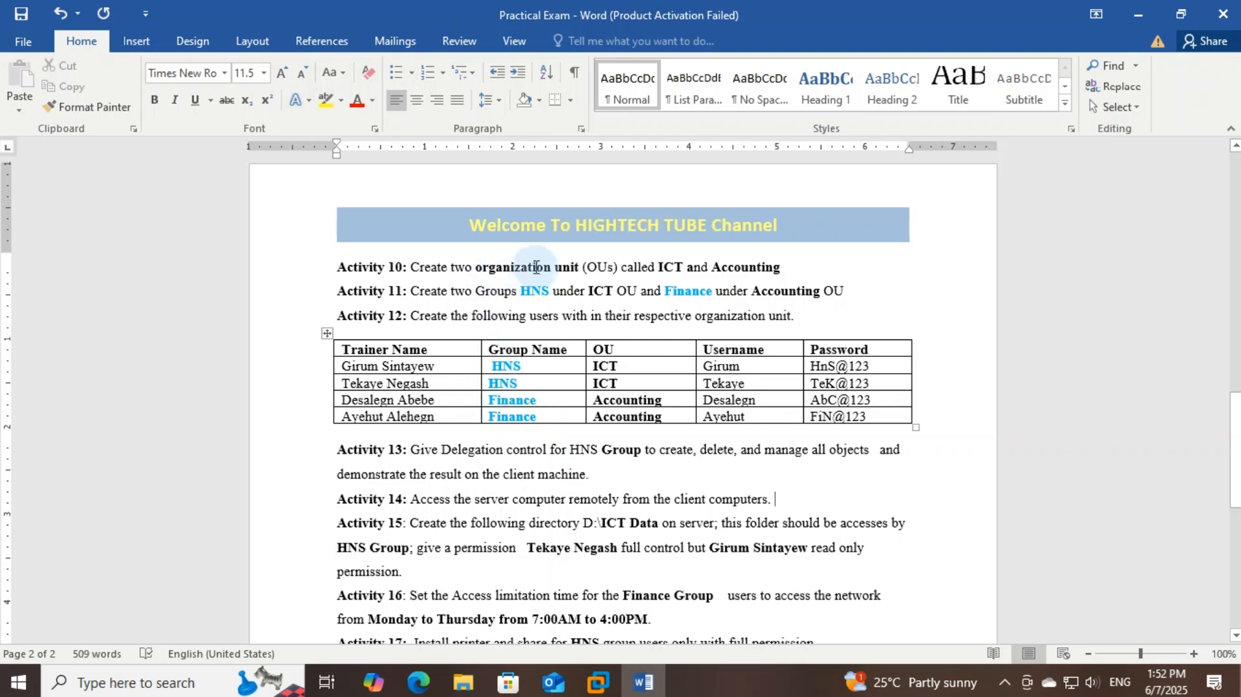
{"action": "left_click", "coordinate": [599, 682]}
{"action": "left_click", "coordinate": [598, 617]}
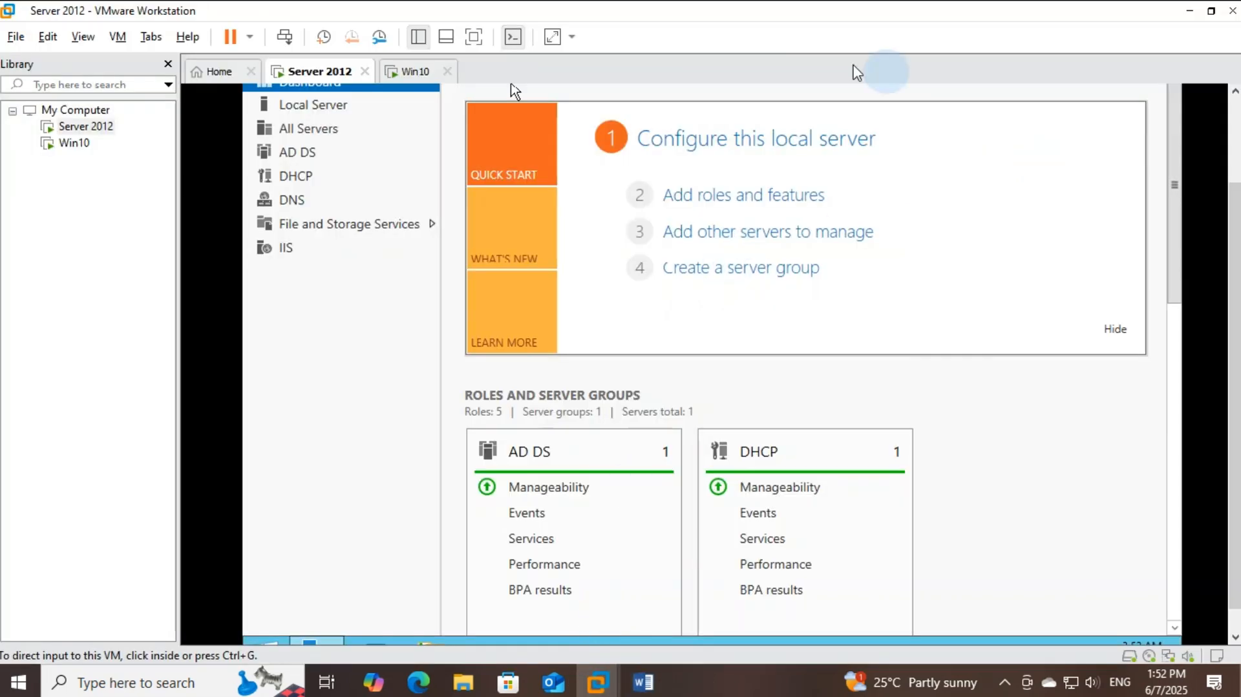
{"action": "left_click_drag", "start_coordinate": [1236, 299], "coordinate": [1231, 155]}
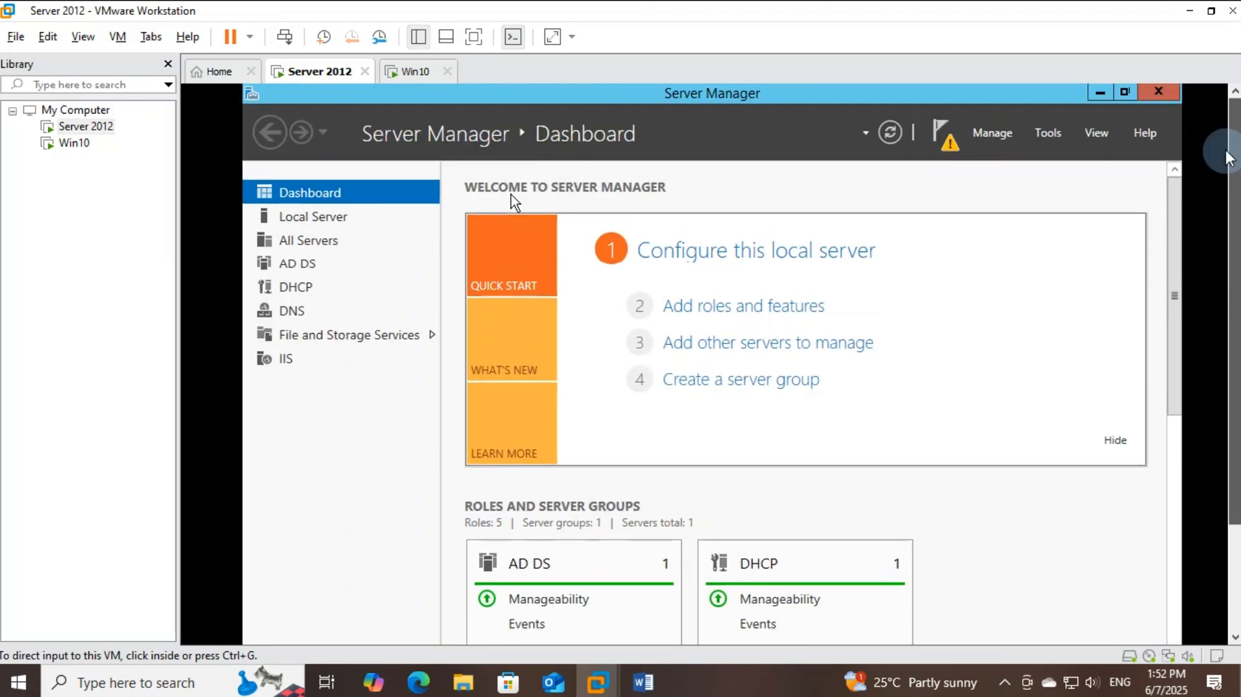
{"action": "left_click", "coordinate": [1051, 134]}
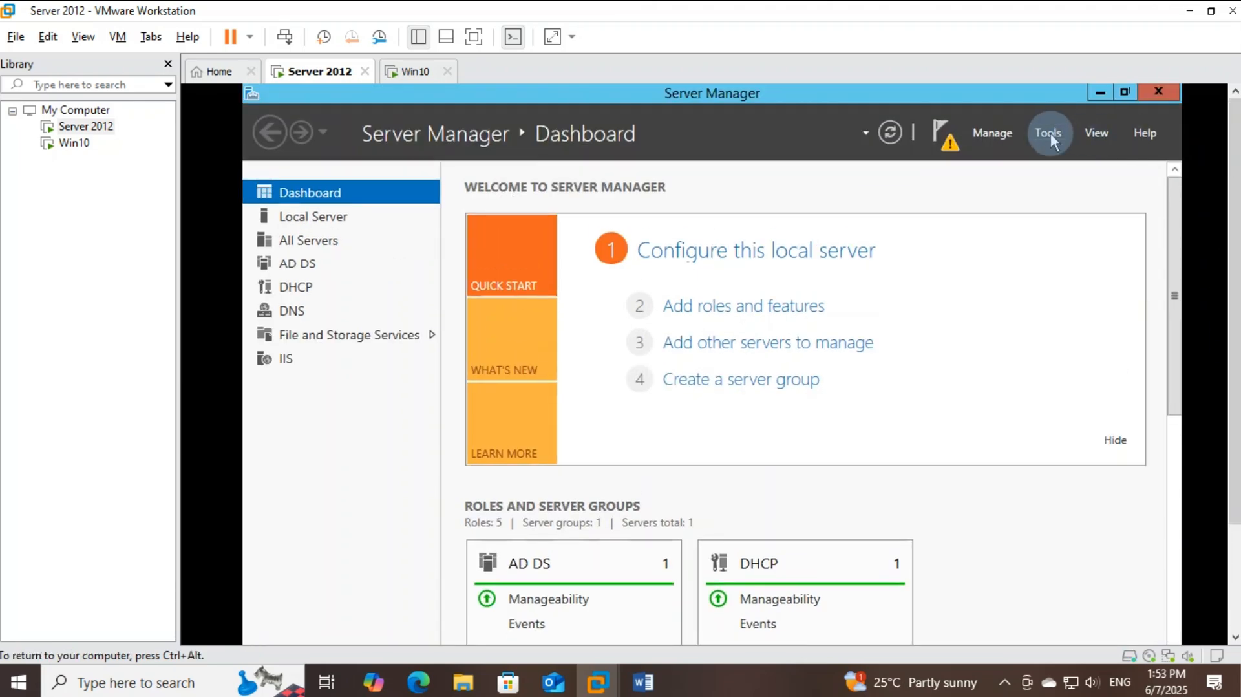
{"action": "left_click", "coordinate": [1051, 133]}
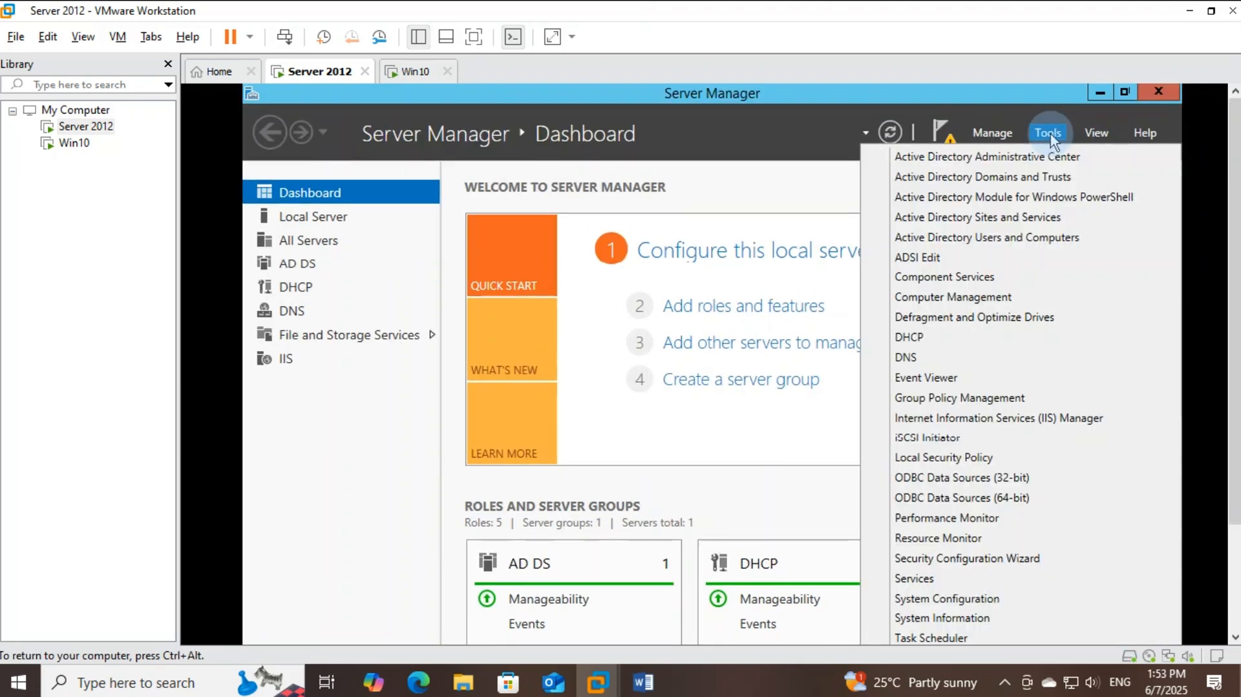
{"action": "left_click", "coordinate": [1018, 239]}
Create an organizational unit named ICT under hightech.edu
{"action": "left_click", "coordinate": [308, 223]}
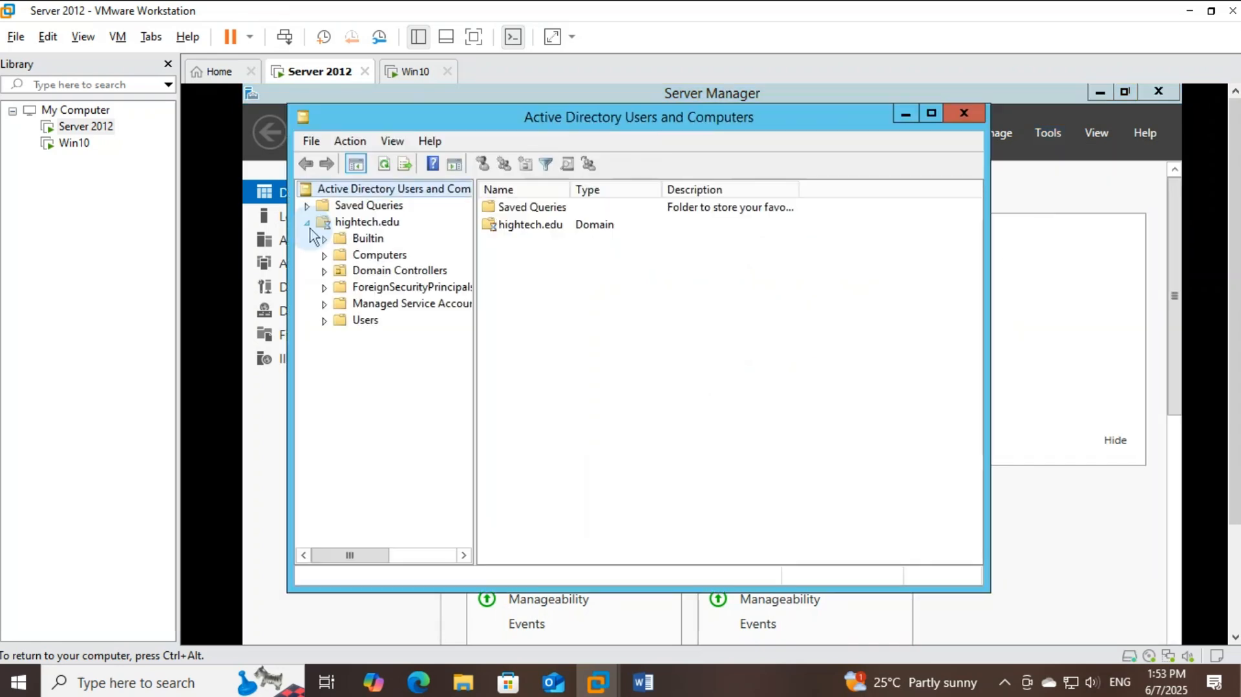
{"action": "left_click", "coordinate": [368, 225]}
{"action": "right_click", "coordinate": [371, 225]}
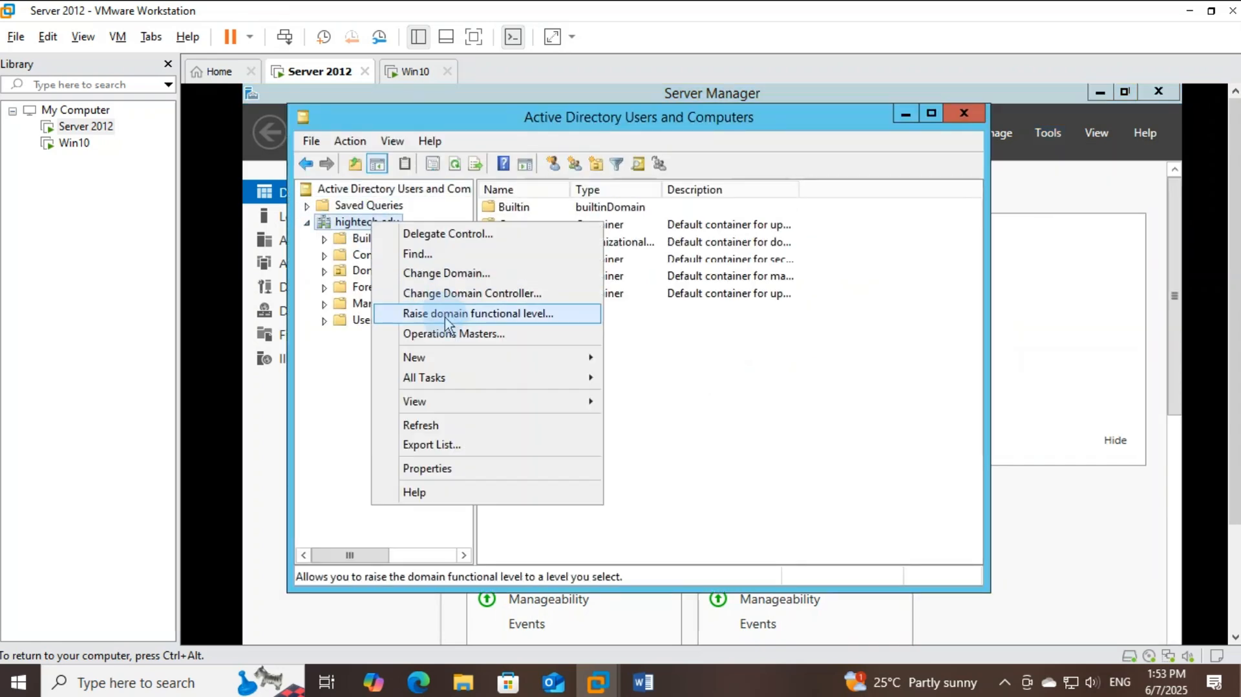
{"action": "mouse_move", "coordinate": [452, 359]}
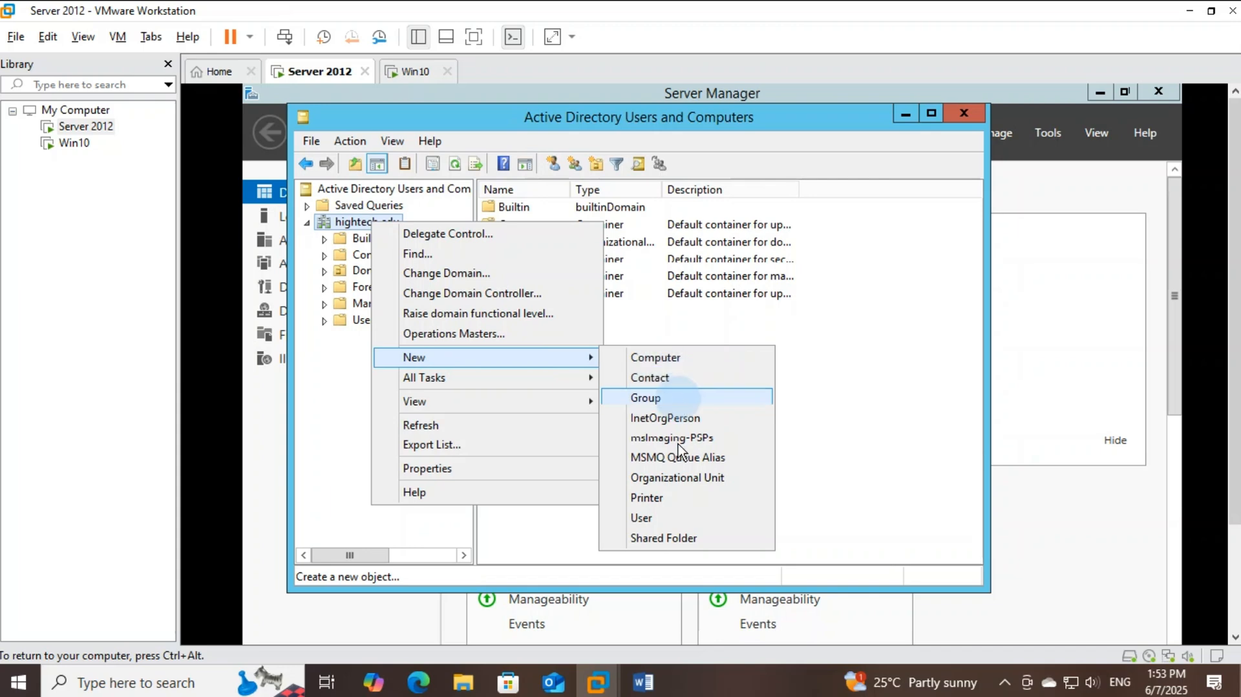
{"action": "left_click", "coordinate": [680, 478]}
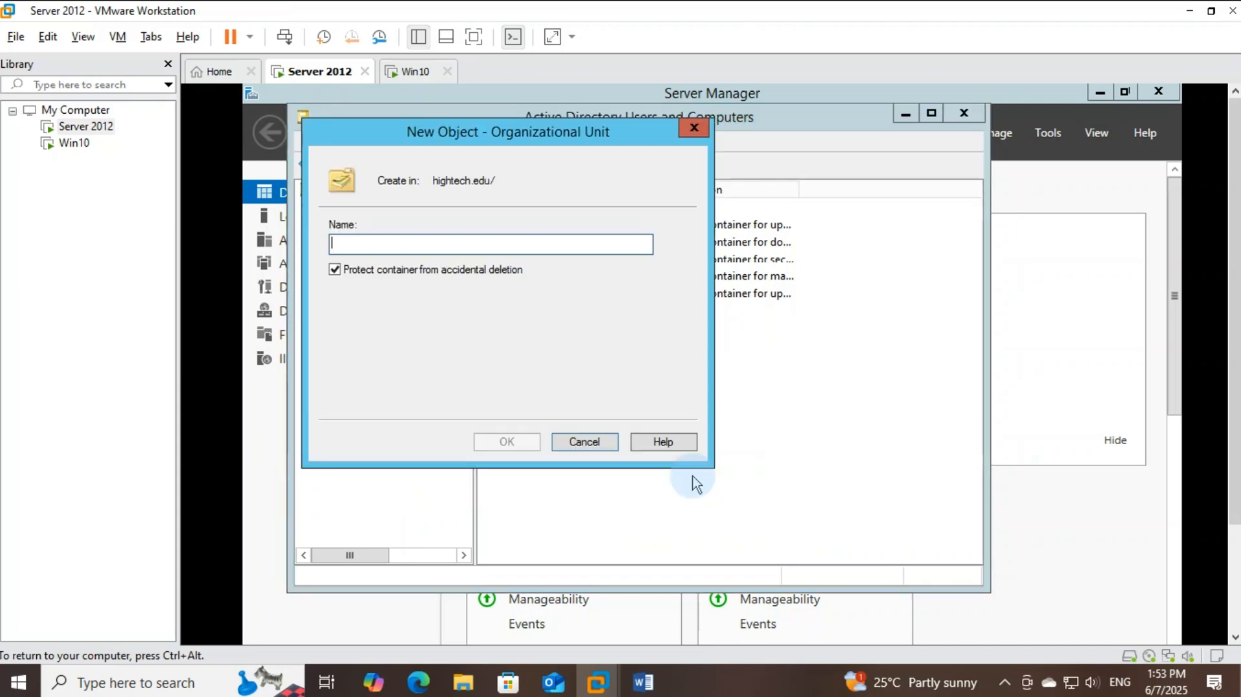
{"action": "type", "text": "ICT"}
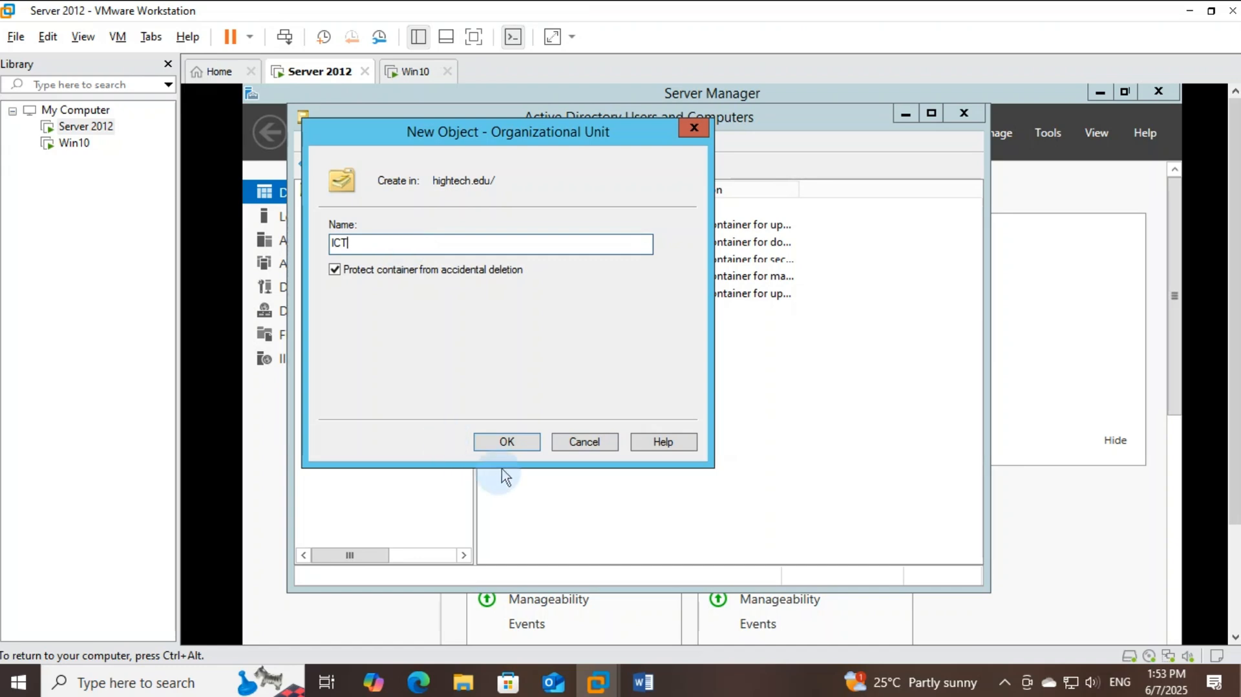
{"action": "left_click", "coordinate": [507, 442]}
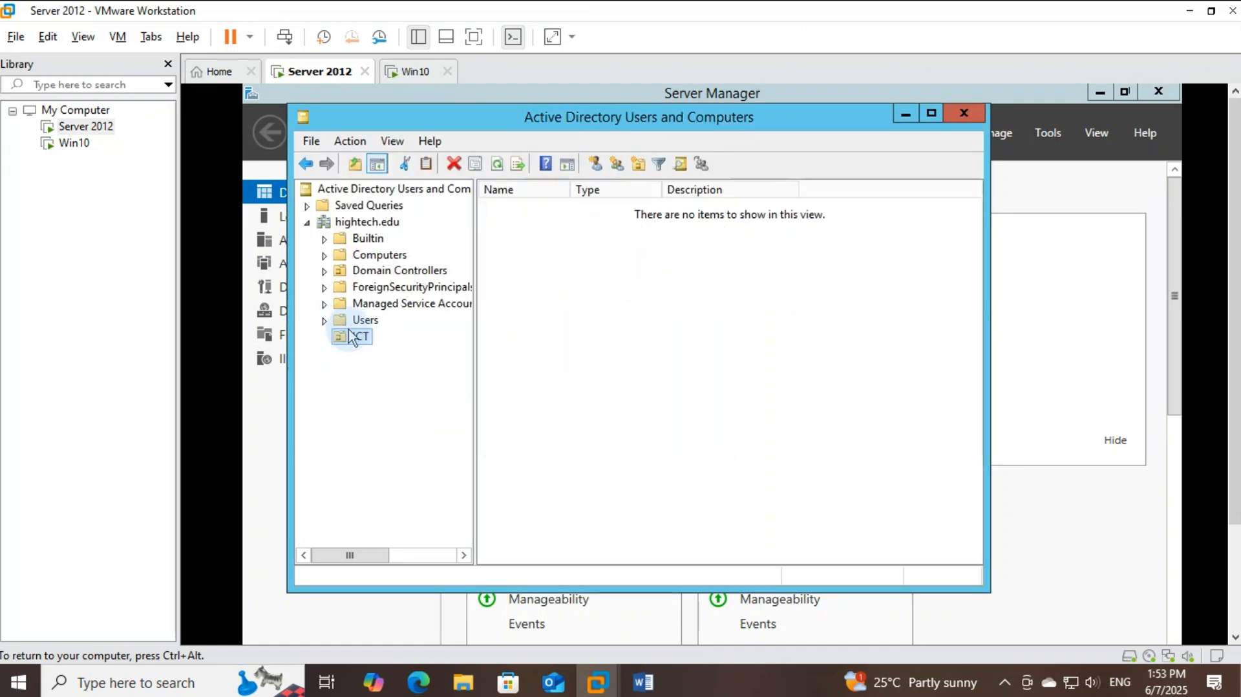
Create a second organizational unit named Accounting under hightech.edu
{"action": "left_click", "coordinate": [367, 223]}
{"action": "right_click", "coordinate": [369, 228]}
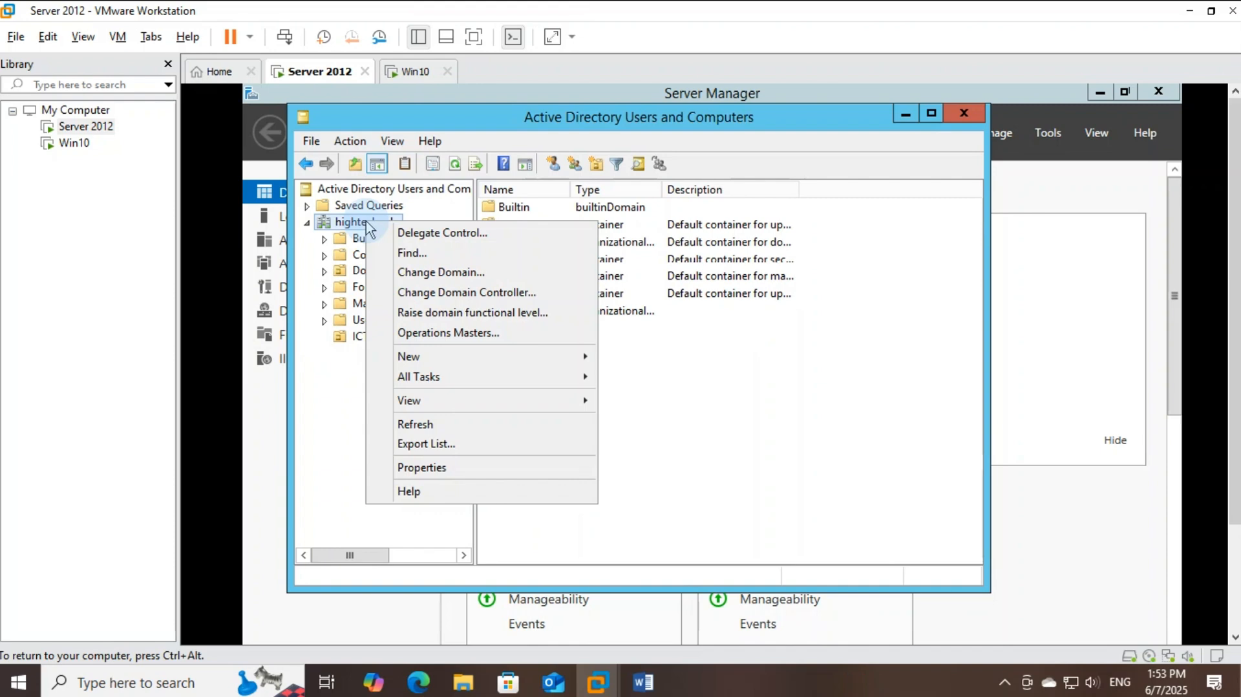
{"action": "mouse_move", "coordinate": [435, 369]}
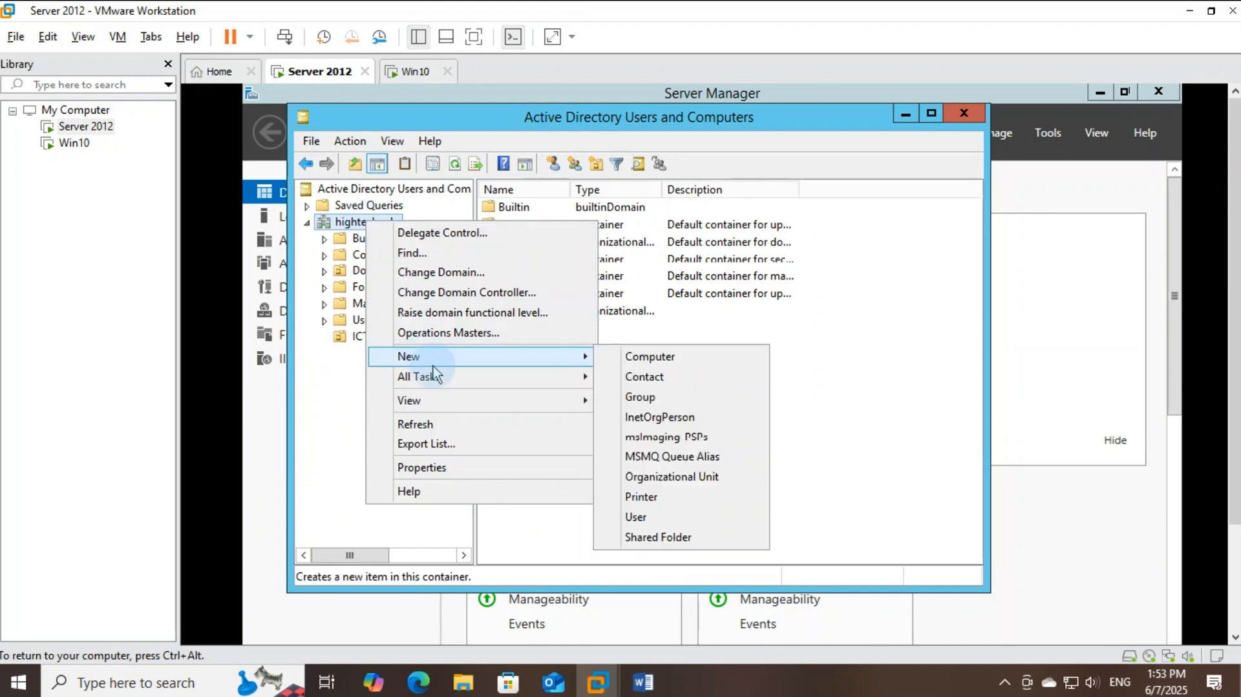
{"action": "left_click", "coordinate": [672, 479]}
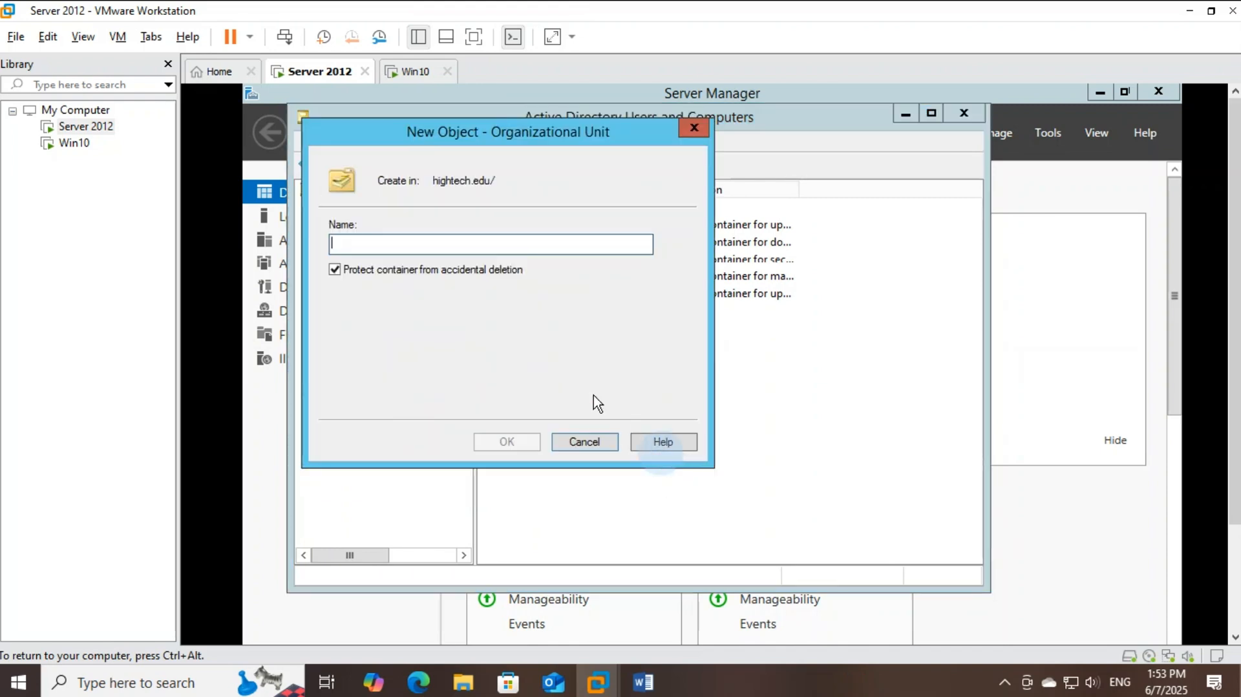
{"action": "type", "text": "Acc"}
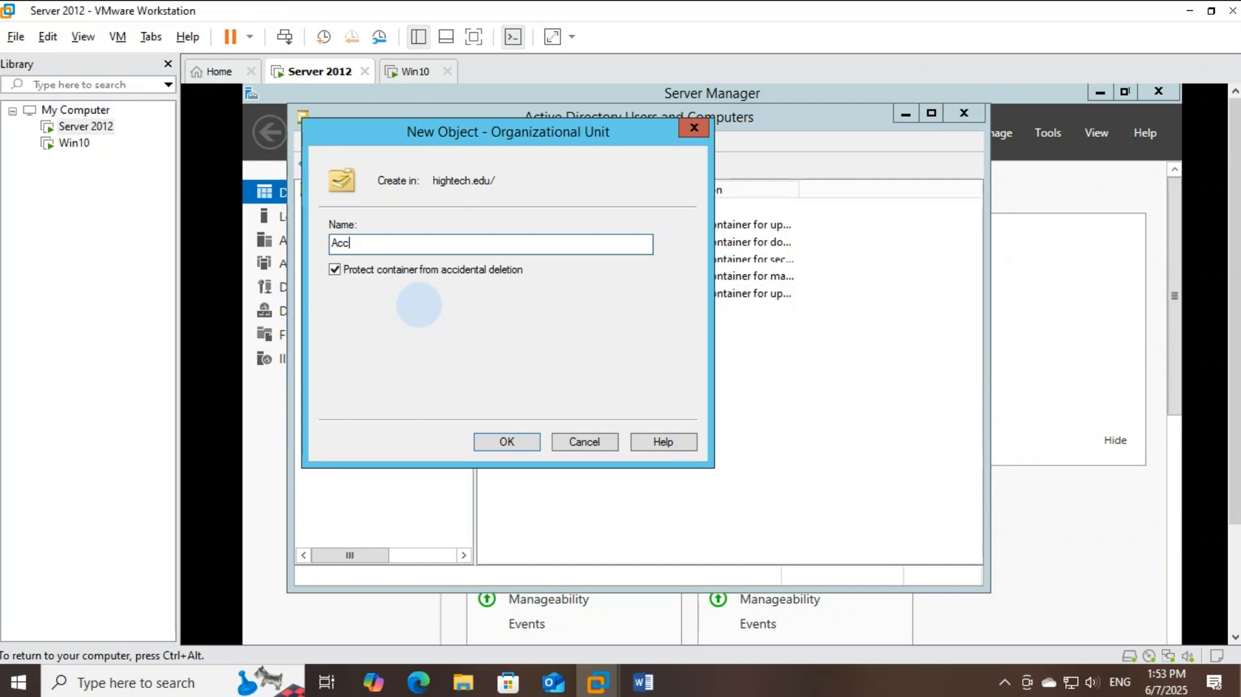
{"action": "type", "text": "ounting"}
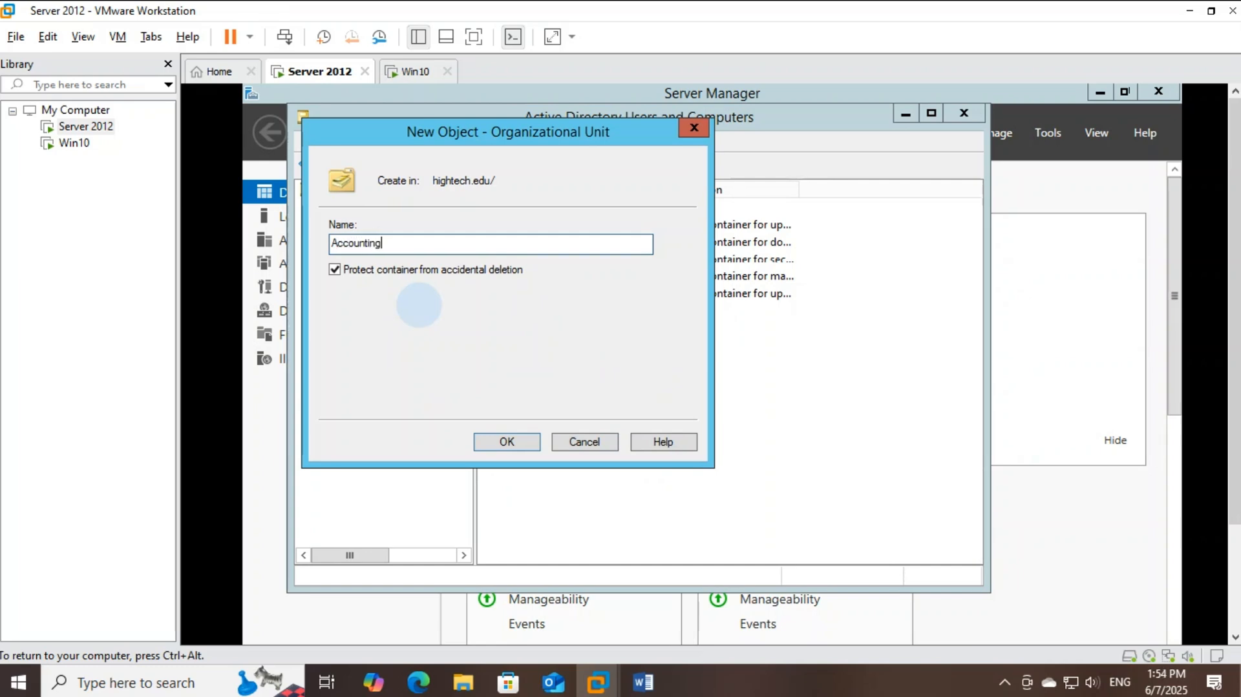
{"action": "left_click", "coordinate": [514, 441]}
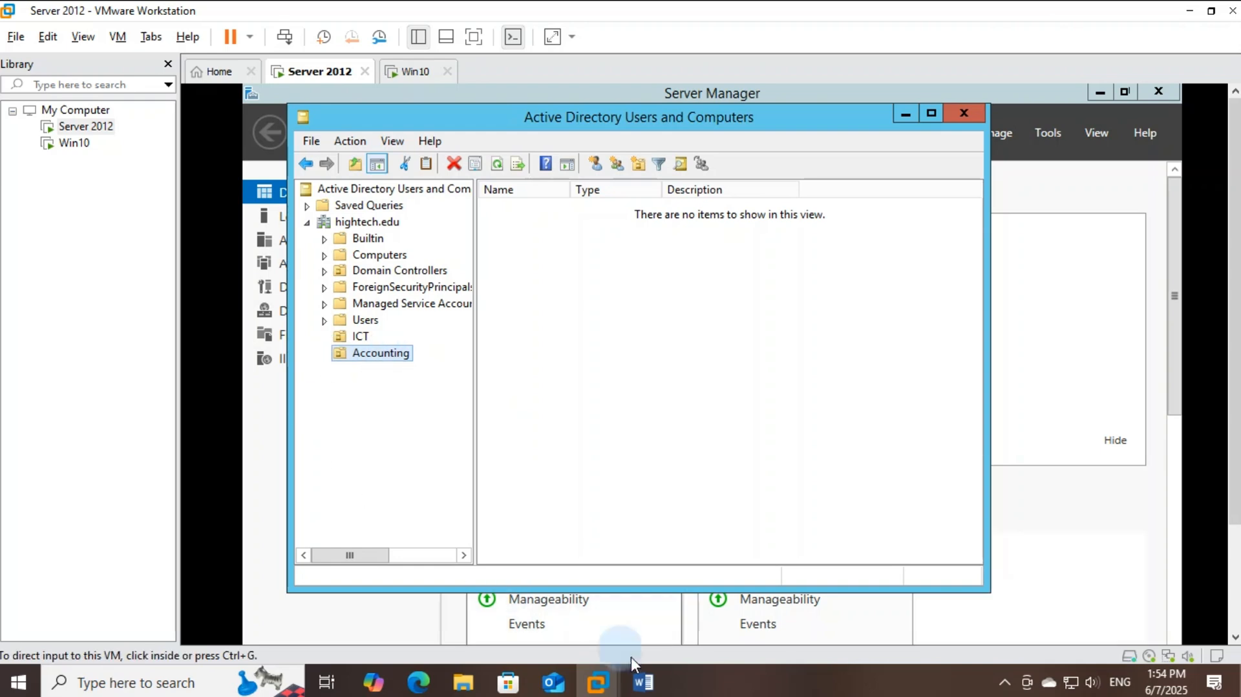
{"action": "left_click", "coordinate": [643, 680]}
{"action": "double_click", "coordinate": [494, 291]}
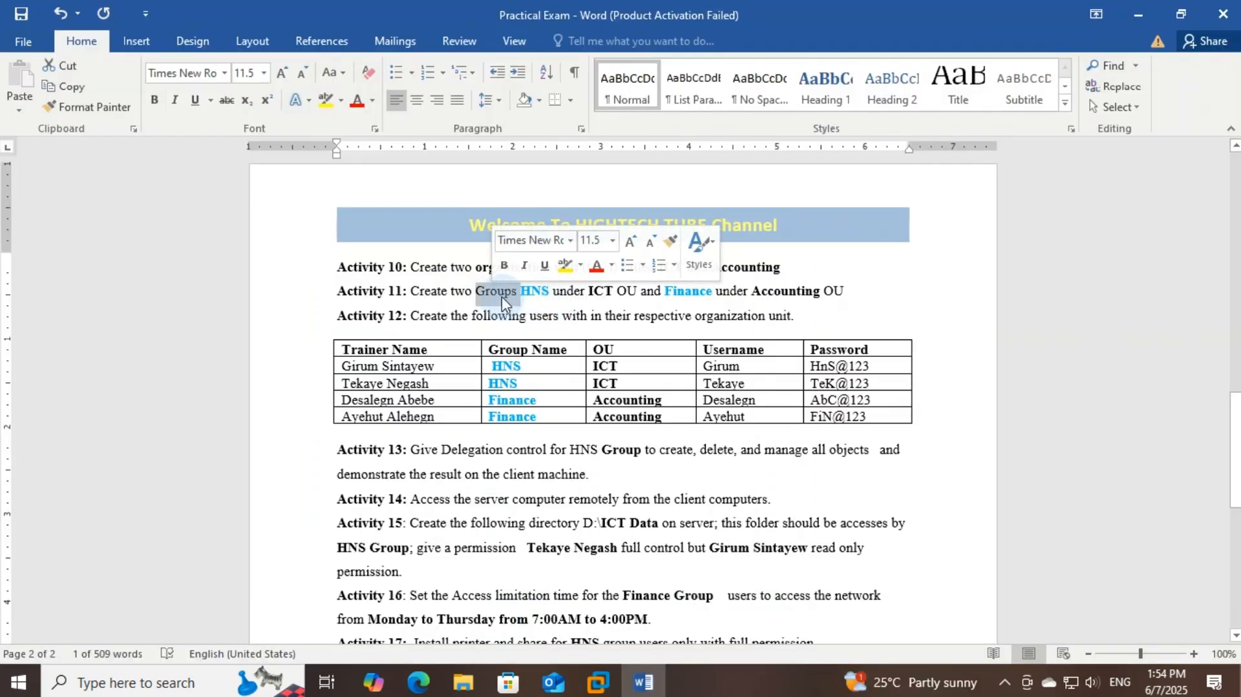
{"action": "left_click", "coordinate": [602, 294]}
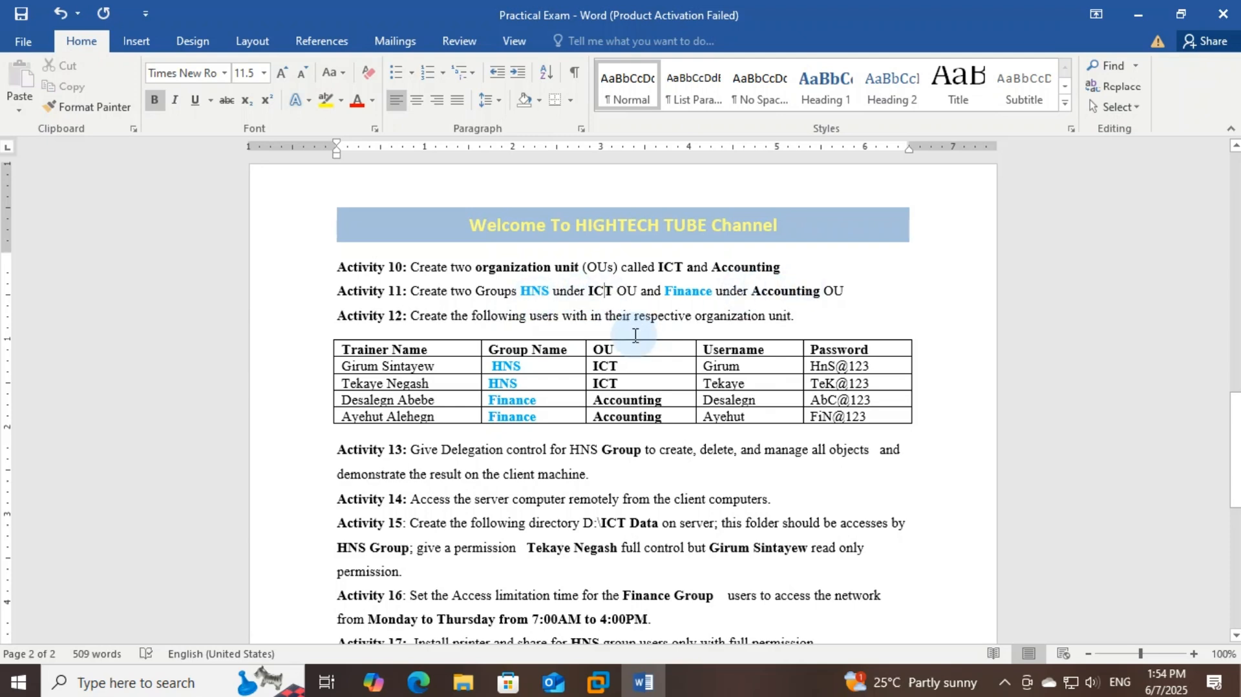
Create a group named HNS inside the ICT unit
{"action": "mouse_move", "coordinate": [613, 690]}
{"action": "left_click", "coordinate": [637, 562]}
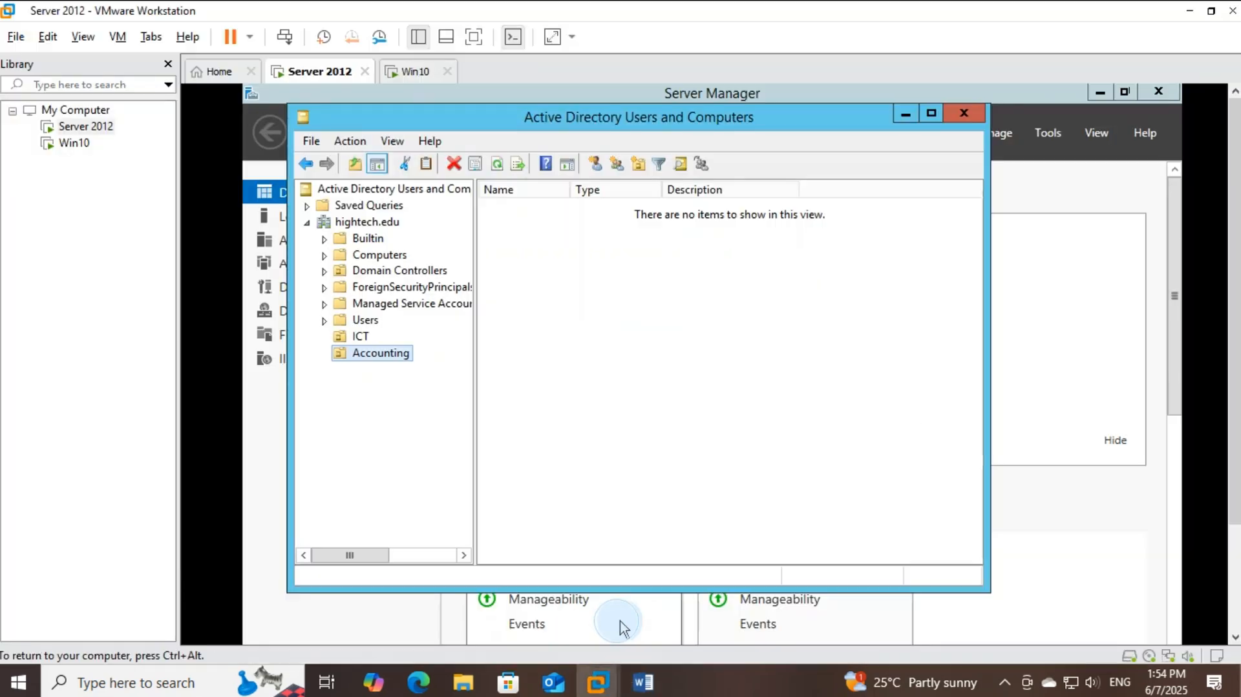
{"action": "left_click", "coordinate": [360, 337]}
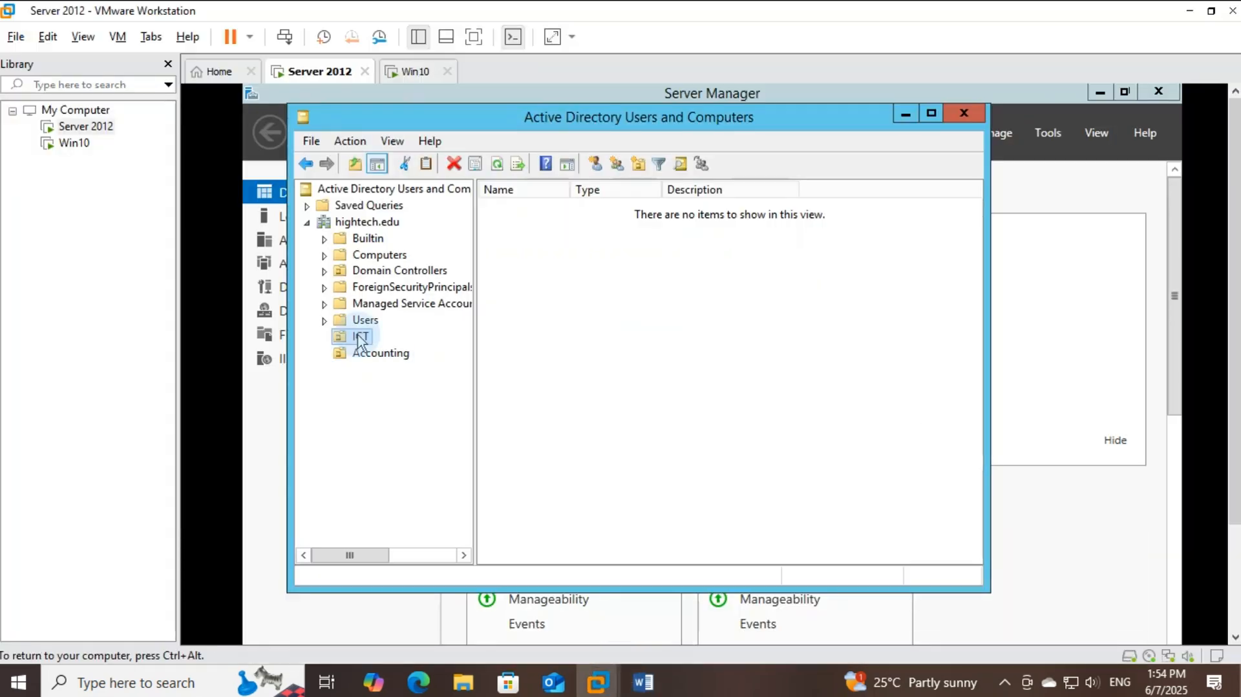
{"action": "right_click", "coordinate": [580, 255]}
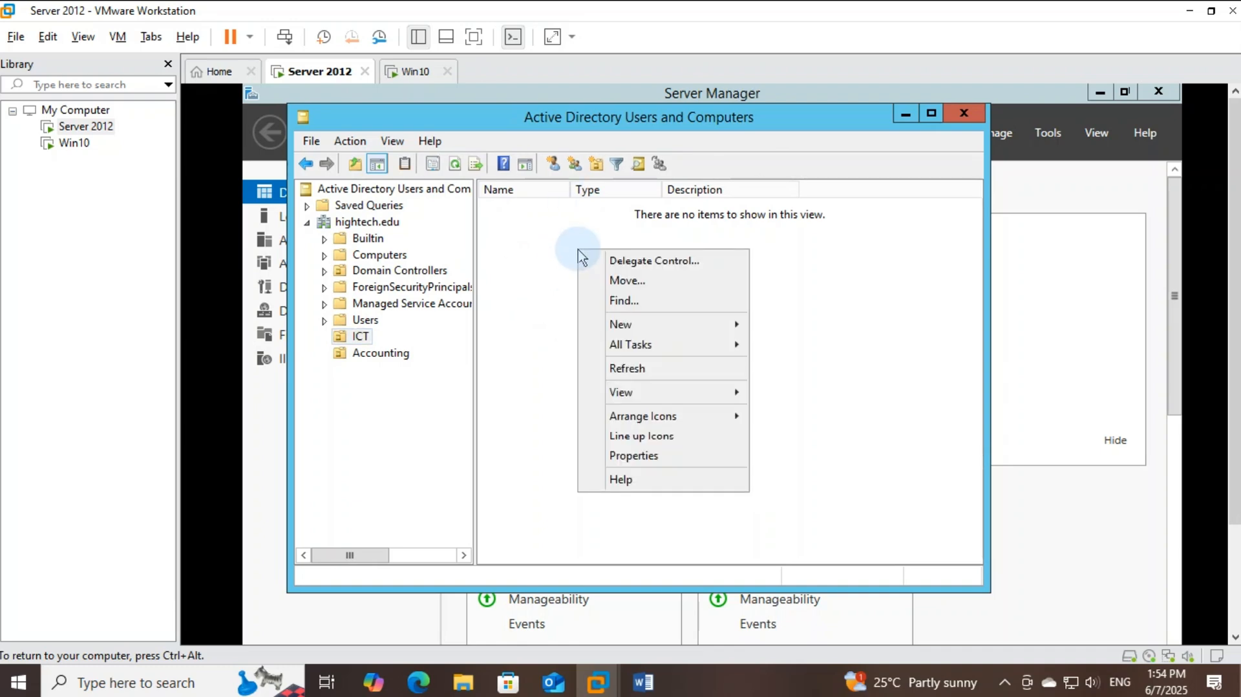
{"action": "left_click", "coordinate": [650, 327]}
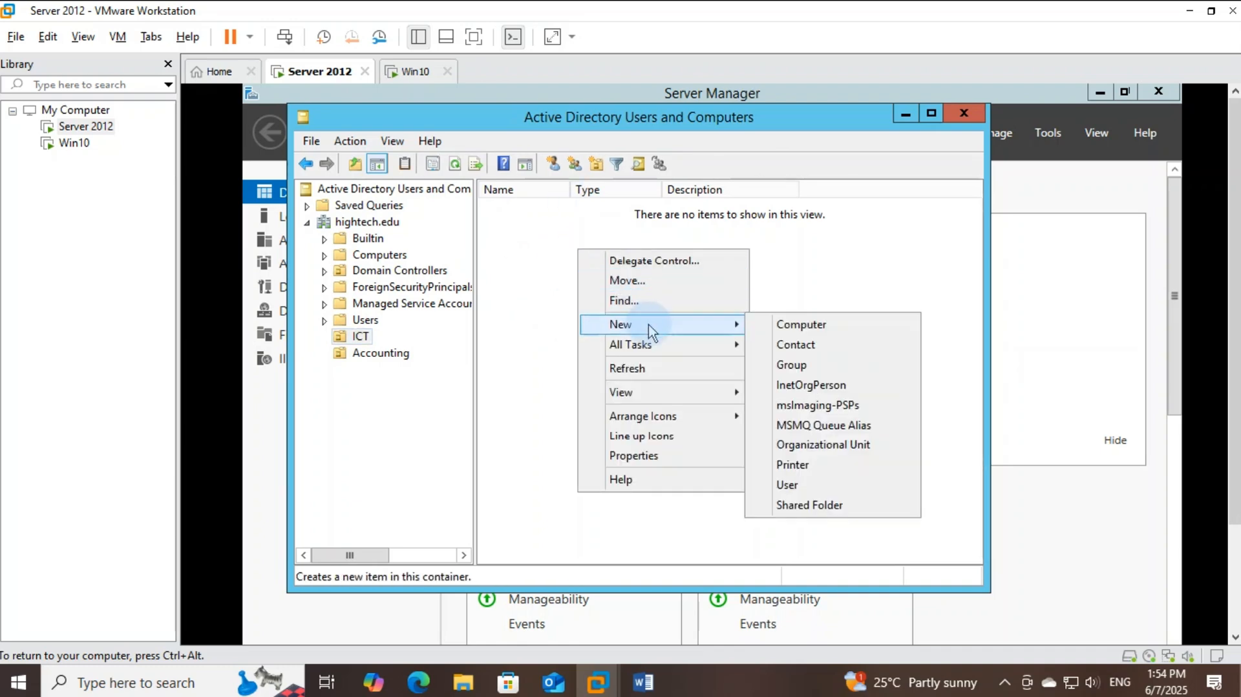
{"action": "left_click", "coordinate": [790, 364]}
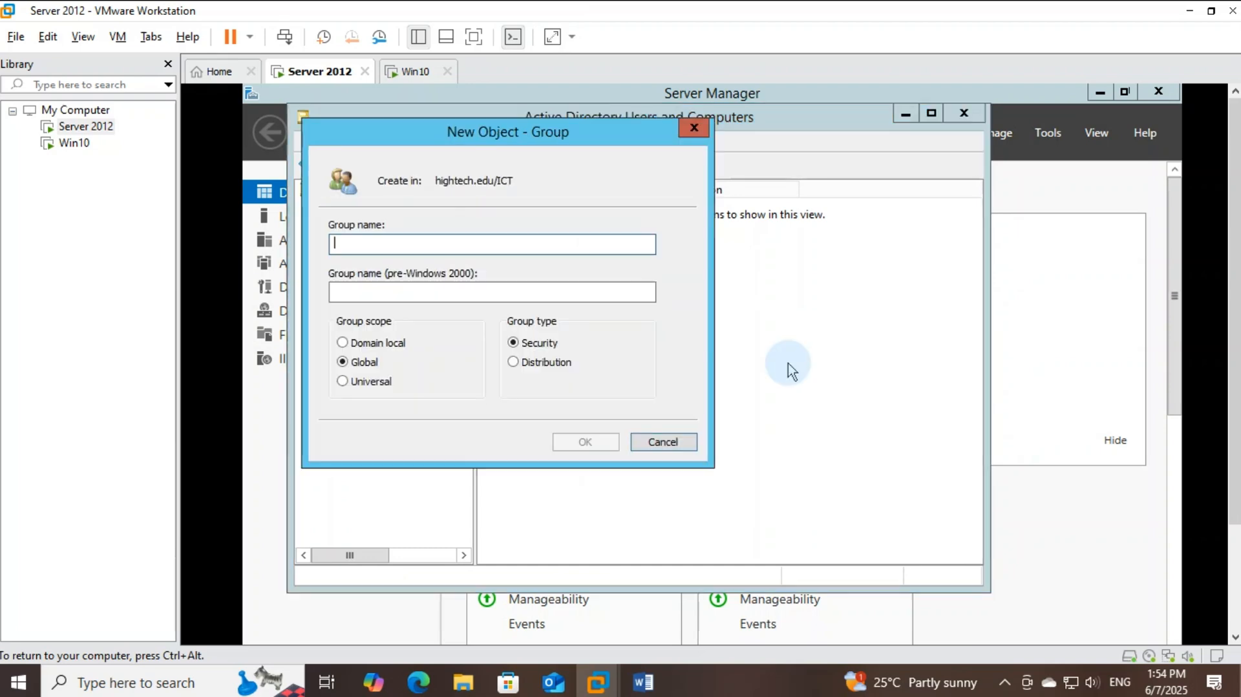
{"action": "type", "text": "HNS"}
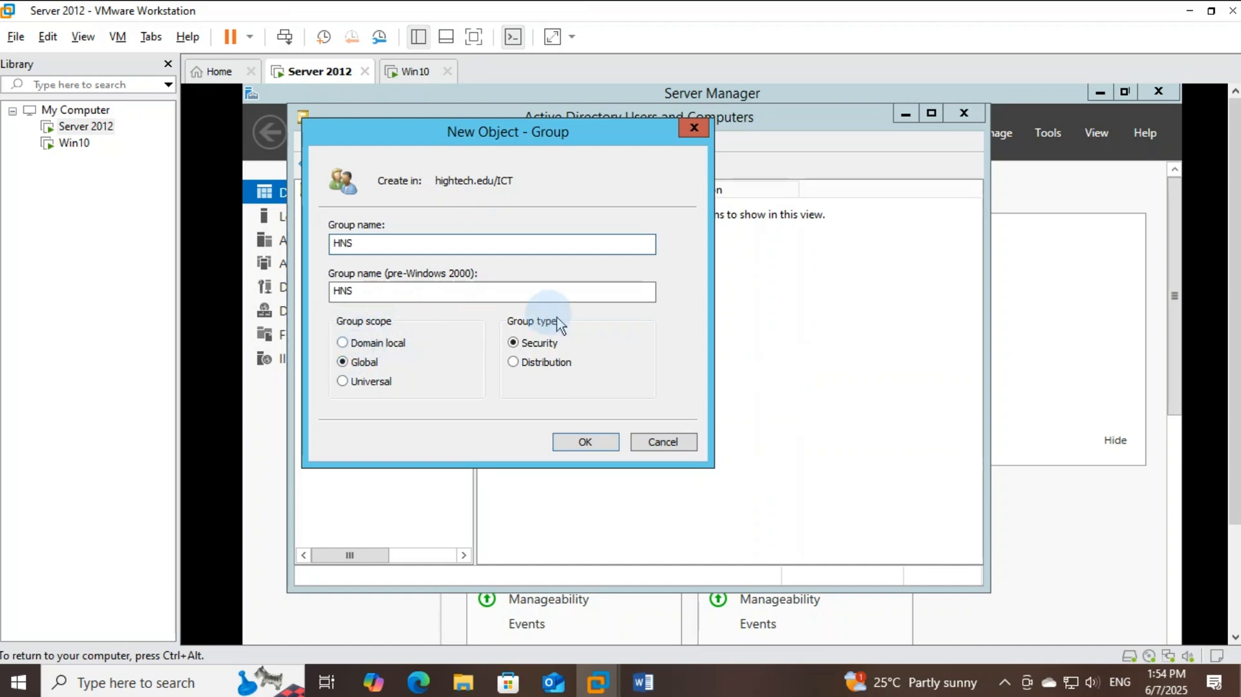
{"action": "left_click", "coordinate": [585, 441]}
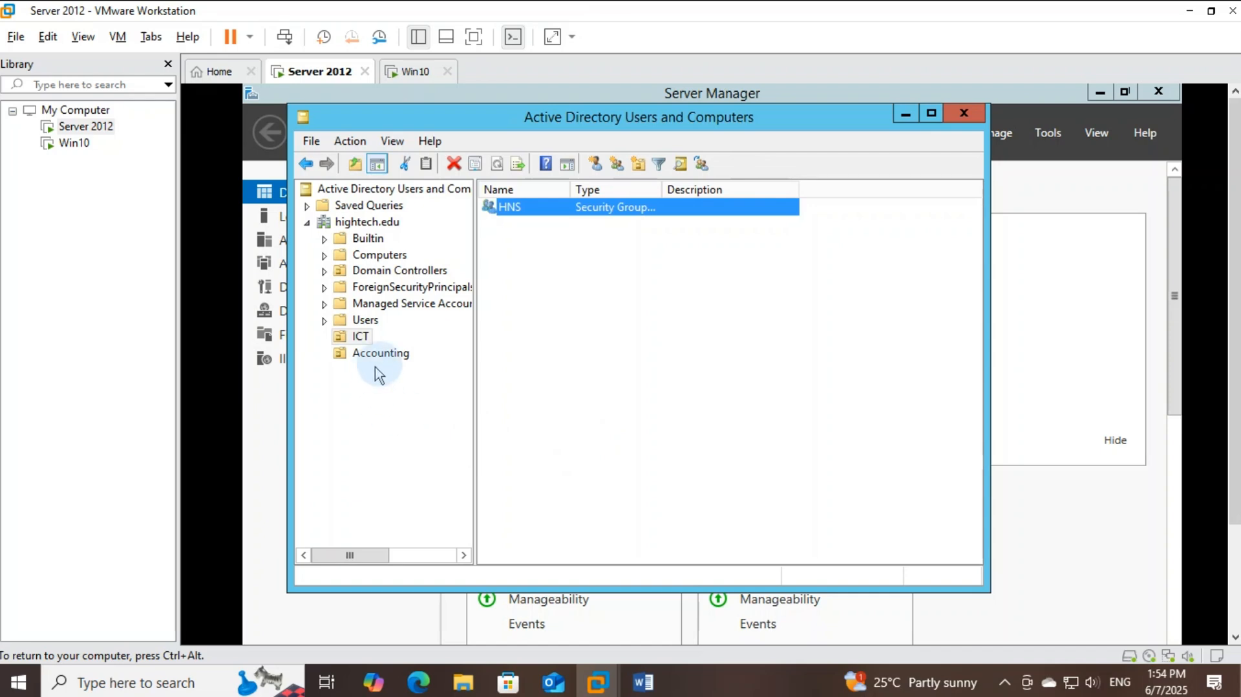
Create a group named Finance inside the Accounting unit, then return to the Word document
{"action": "left_click", "coordinate": [380, 353]}
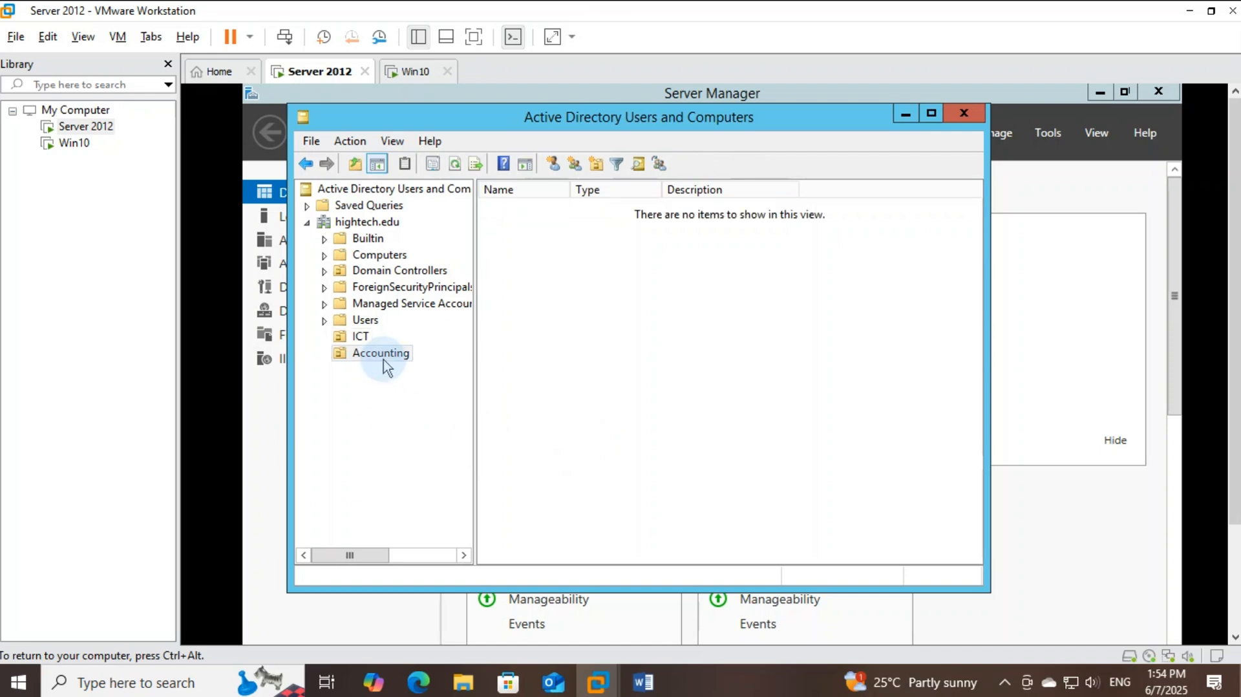
{"action": "right_click", "coordinate": [667, 309]}
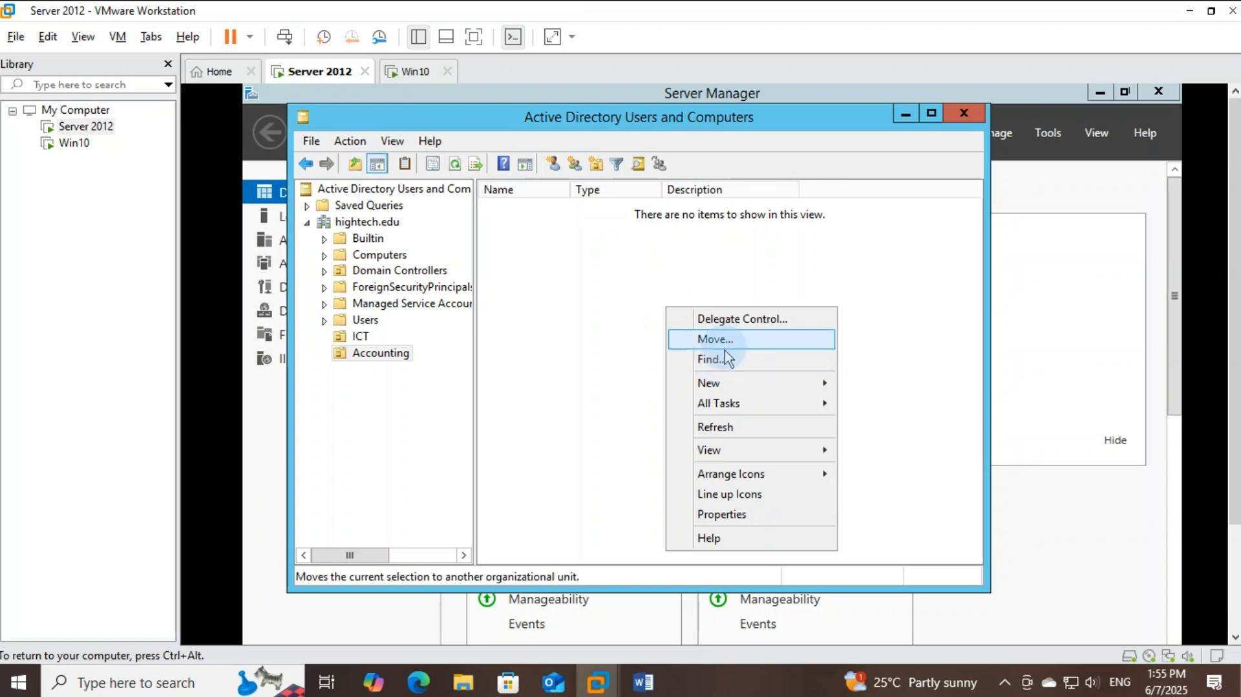
{"action": "mouse_move", "coordinate": [728, 383]}
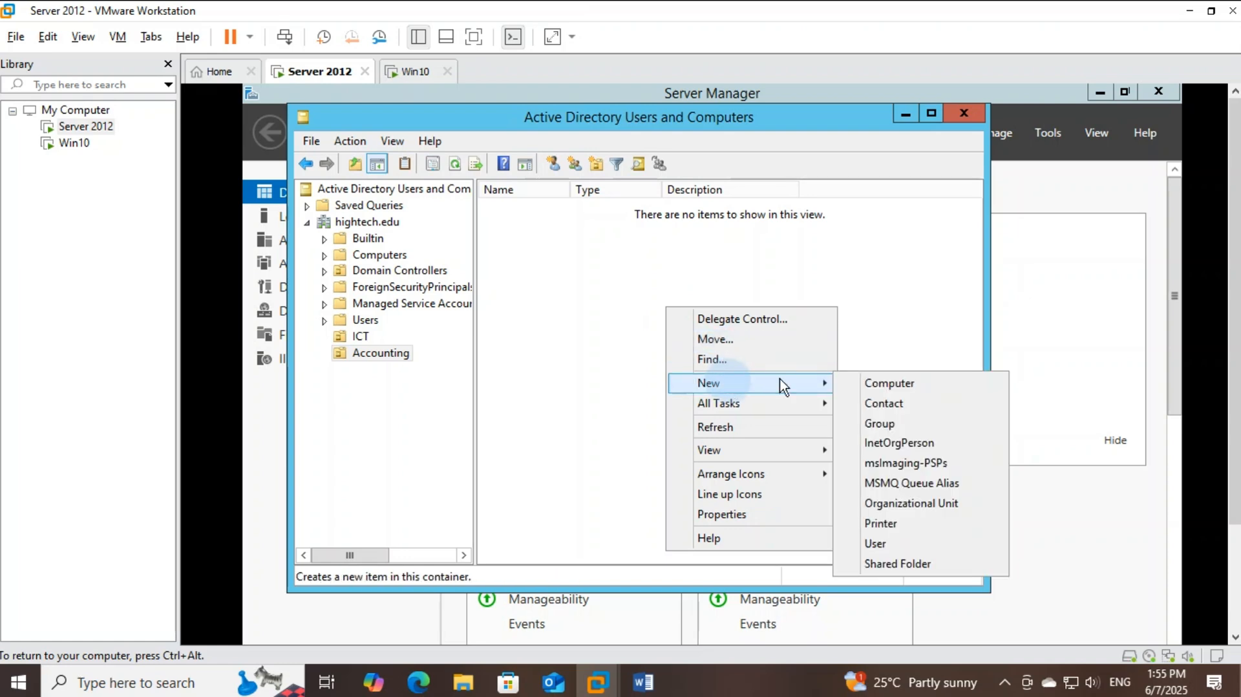
{"action": "left_click", "coordinate": [887, 423]}
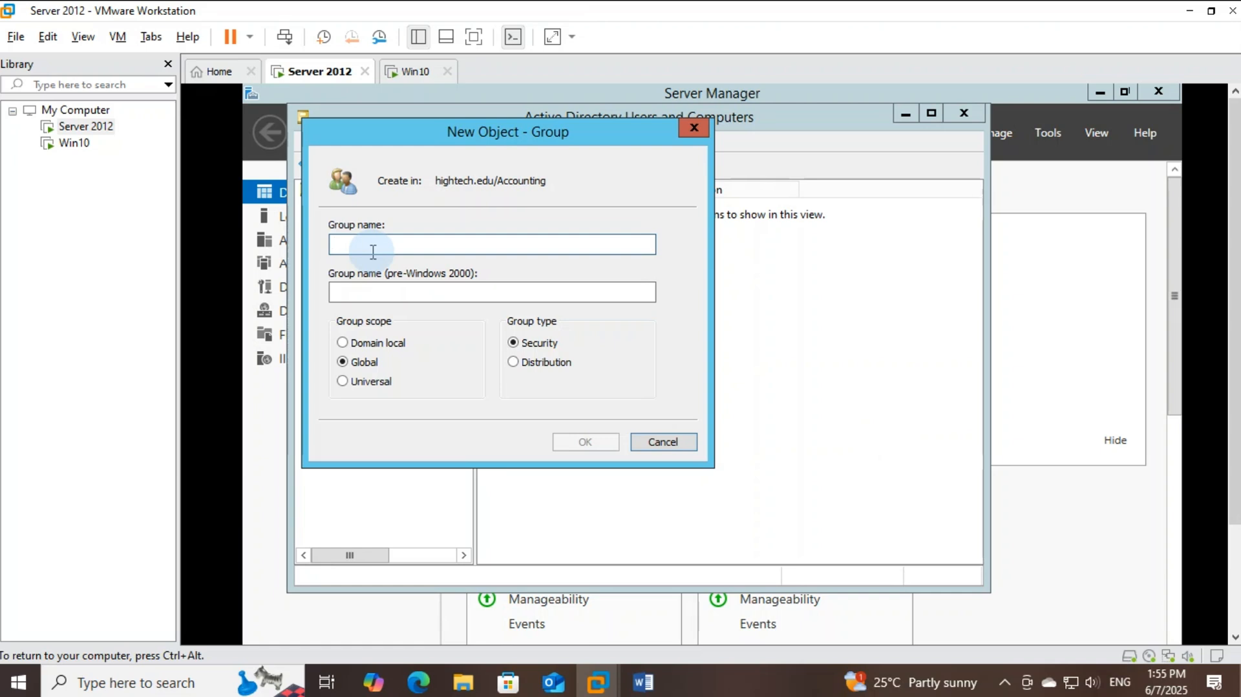
{"action": "type", "text": "Finan"}
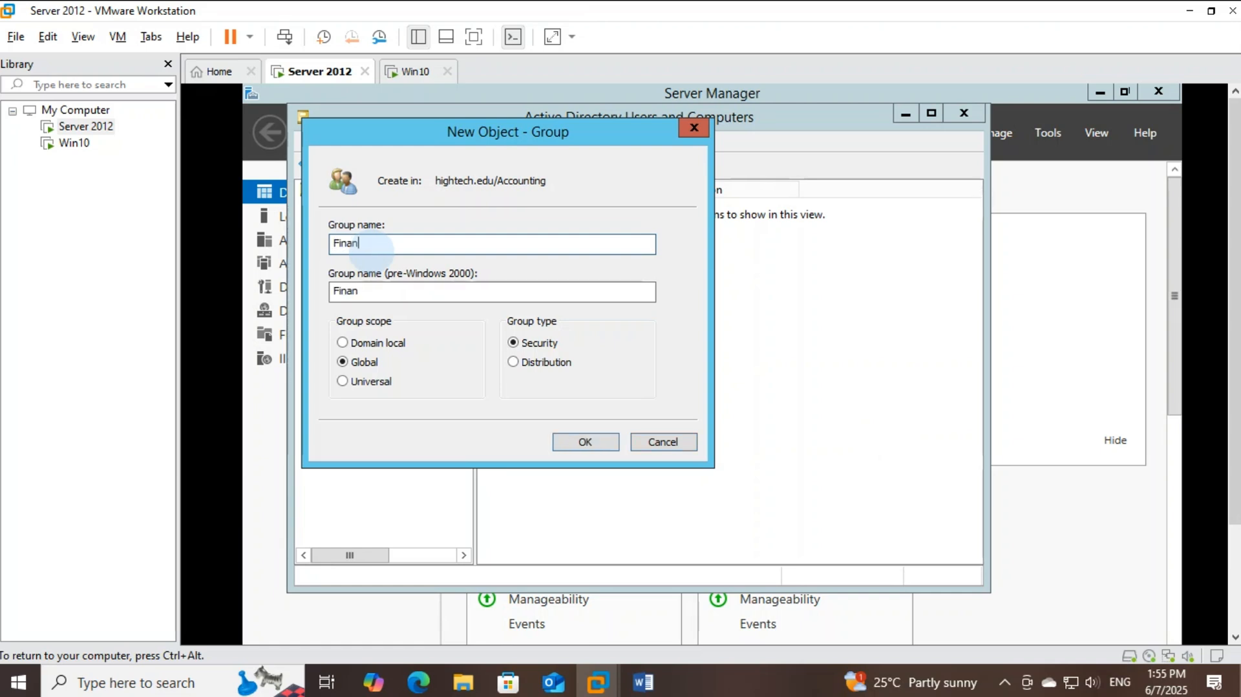
{"action": "type", "text": "ce"}
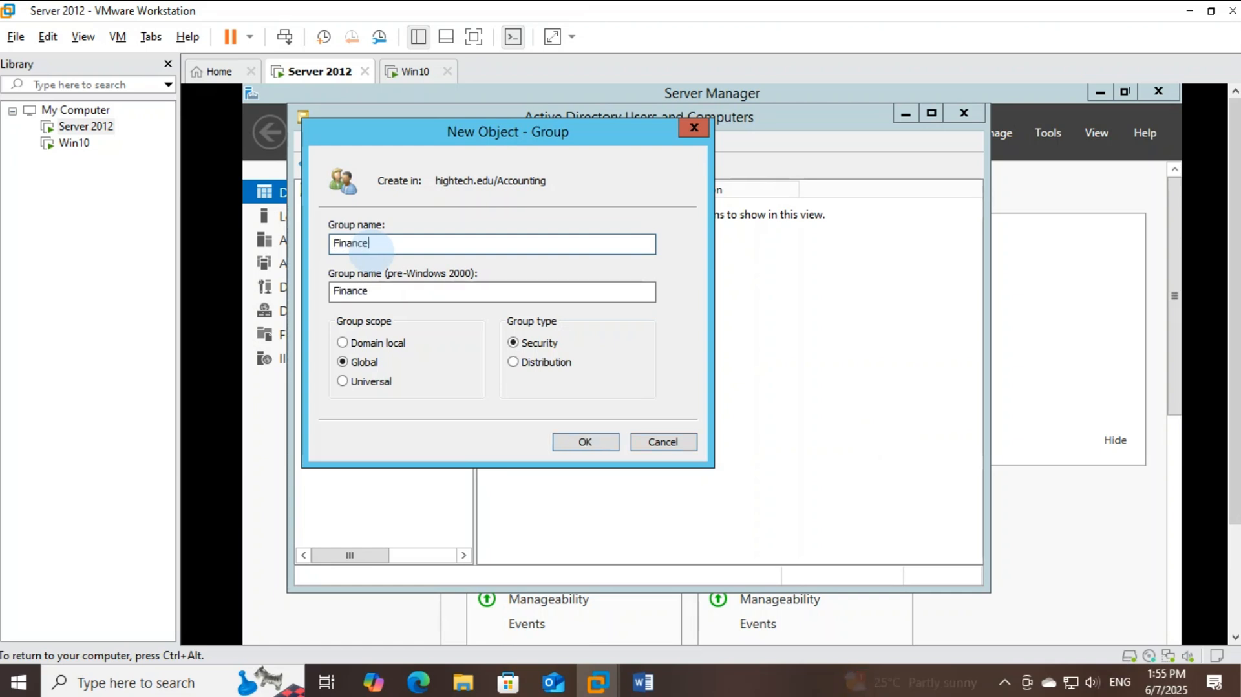
{"action": "left_click", "coordinate": [585, 442]}
{"action": "key", "text": "alt+Tab"}
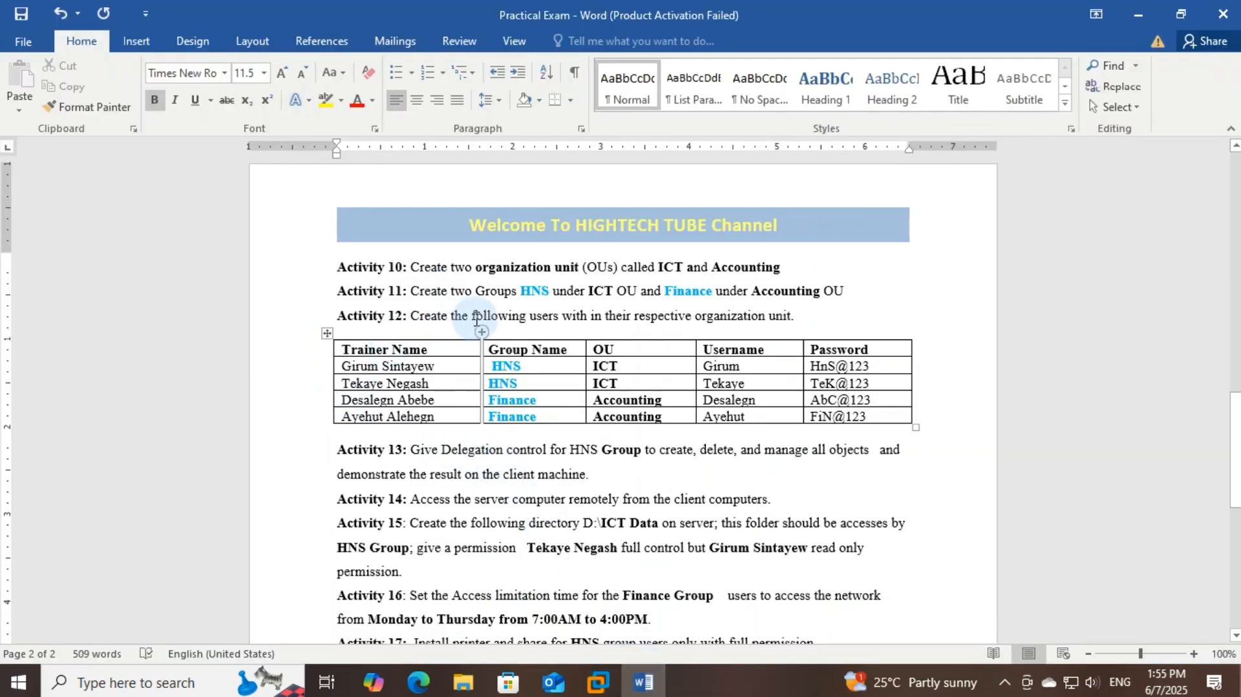
Review the Activity 12 user table and place the cursor in the Username column heading
{"action": "double_click", "coordinate": [543, 316]}
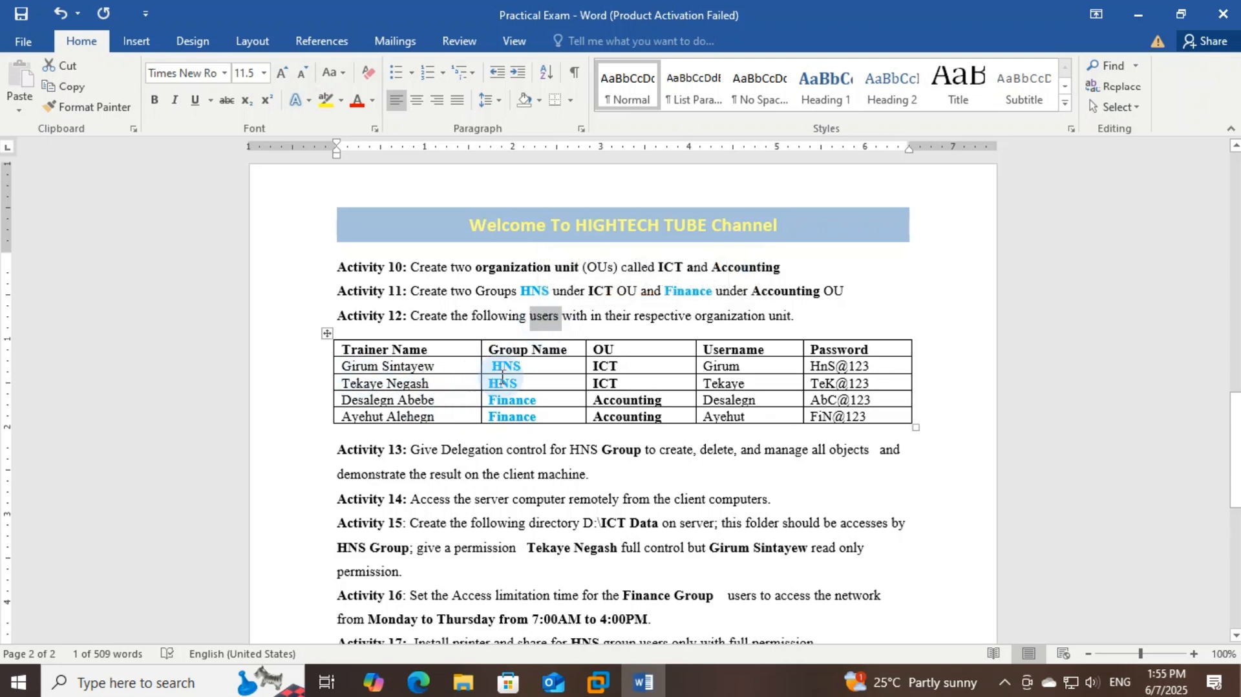
{"action": "left_click_drag", "start_coordinate": [518, 382], "coordinate": [407, 370]}
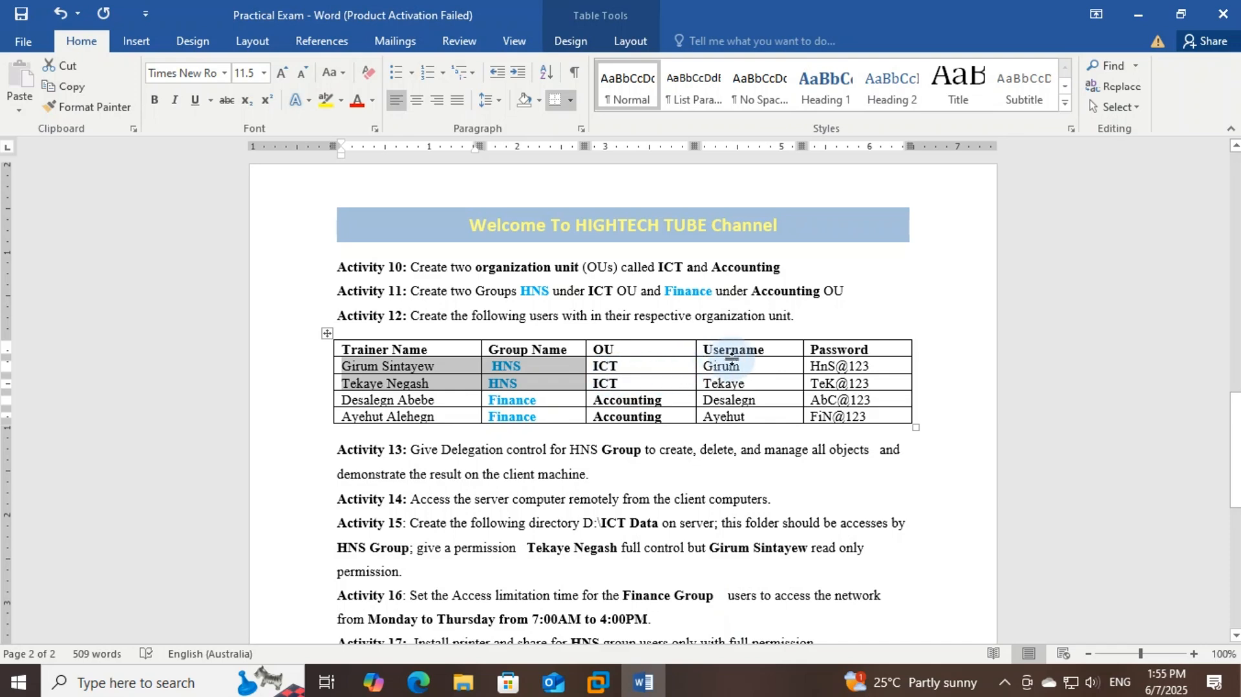
{"action": "left_click", "coordinate": [435, 371]}
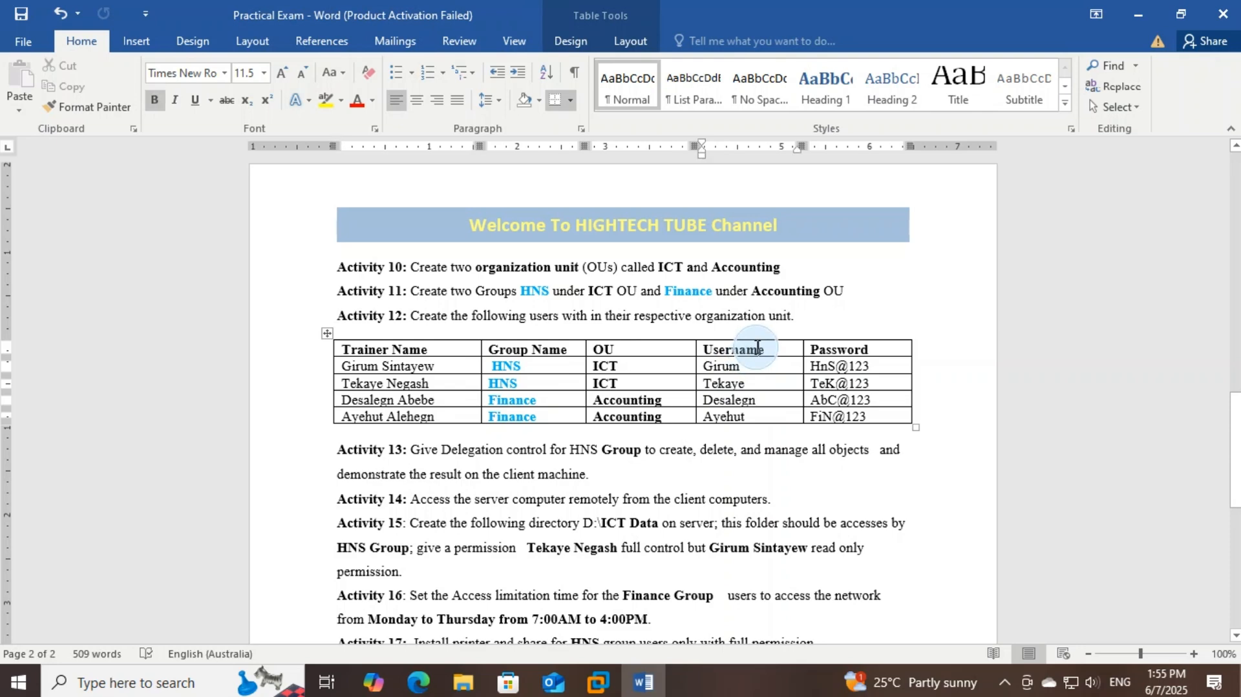
{"action": "double_click", "coordinate": [758, 348]}
{"action": "left_click", "coordinate": [770, 349]}
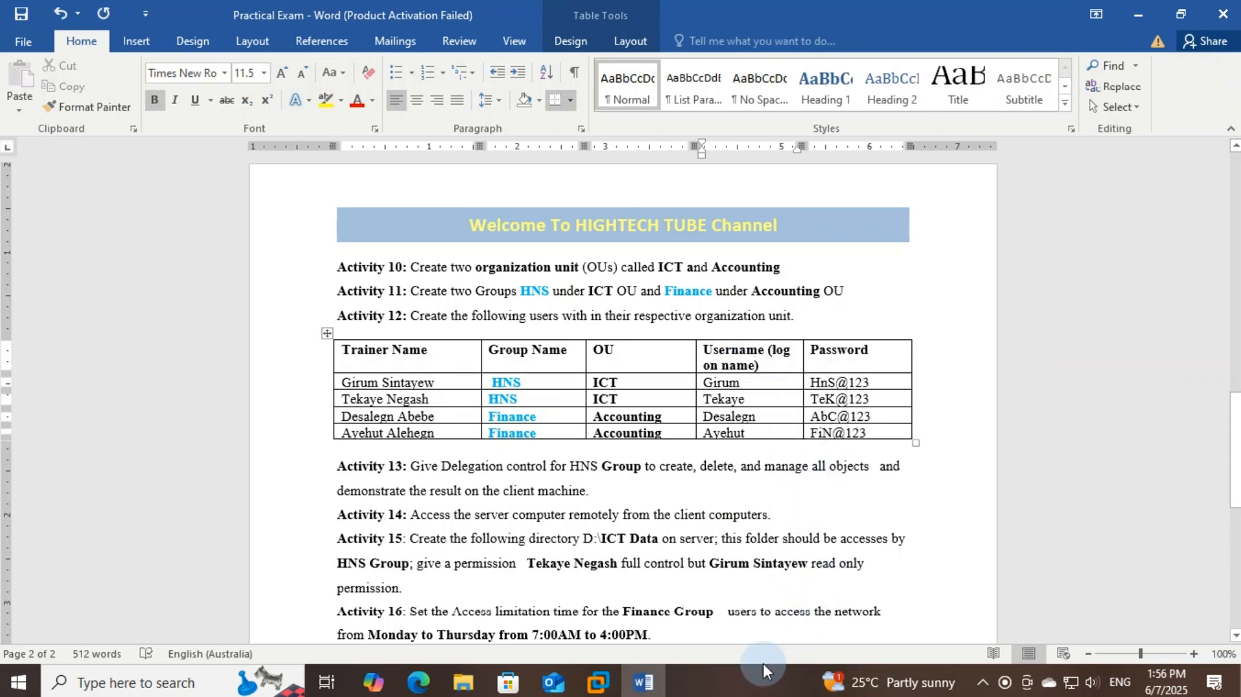
Start a new user in ICT, entering the user's first name, last name and logon name
{"action": "mouse_move", "coordinate": [598, 682]}
{"action": "left_click", "coordinate": [606, 612]}
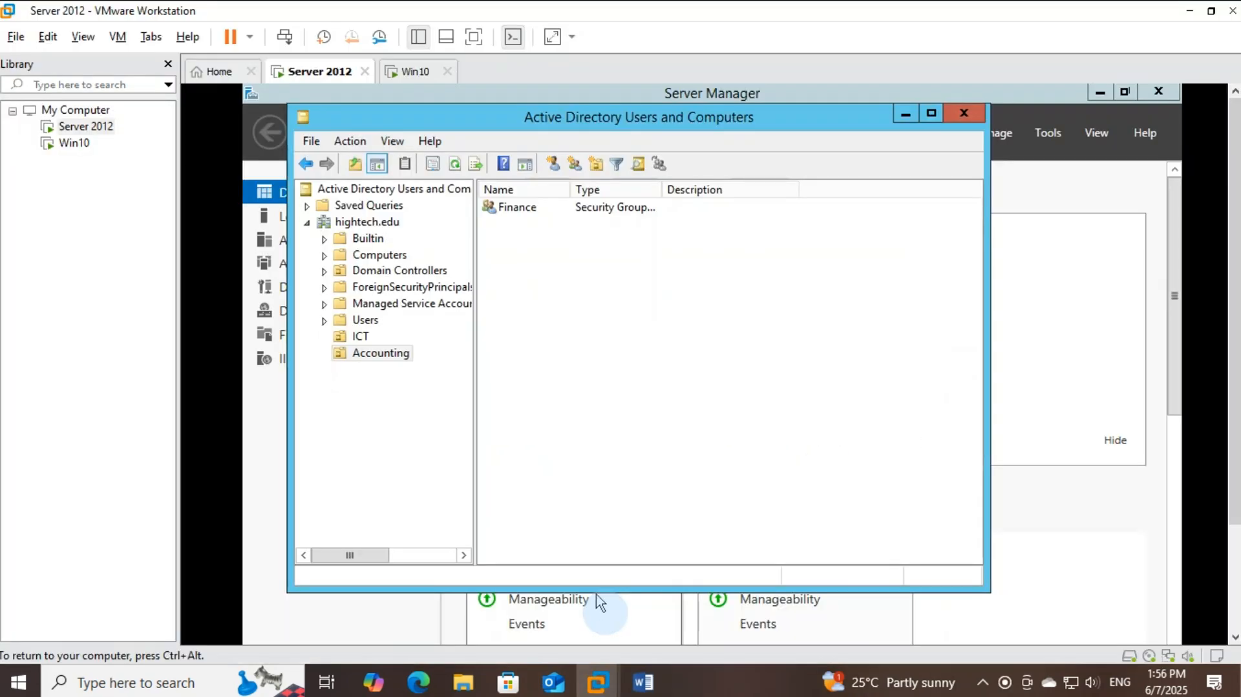
{"action": "left_click", "coordinate": [361, 336]}
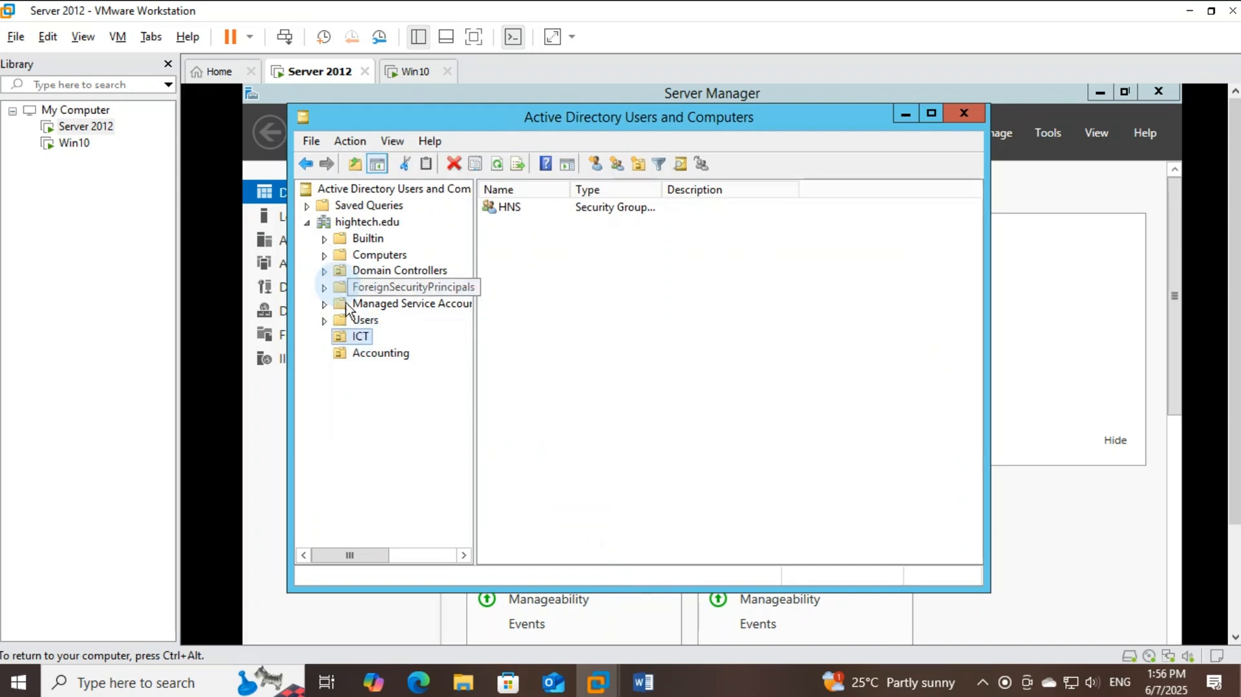
{"action": "left_click", "coordinate": [379, 339]}
{"action": "right_click", "coordinate": [559, 253]}
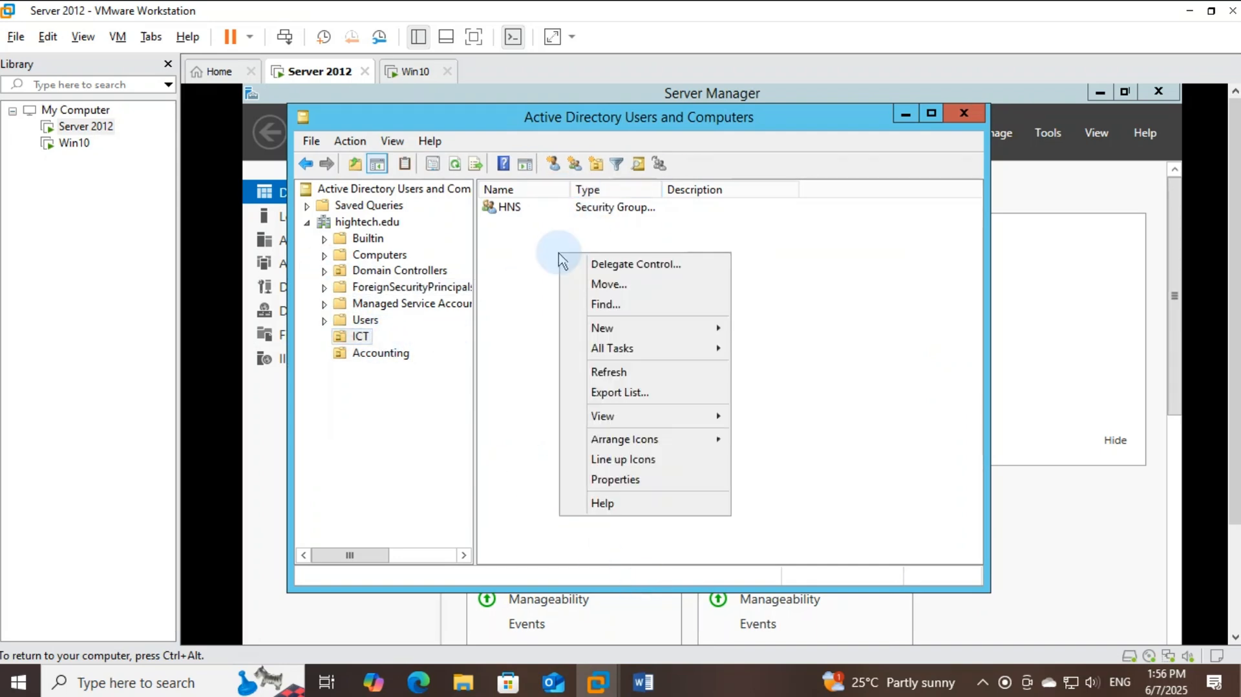
{"action": "mouse_move", "coordinate": [601, 334]}
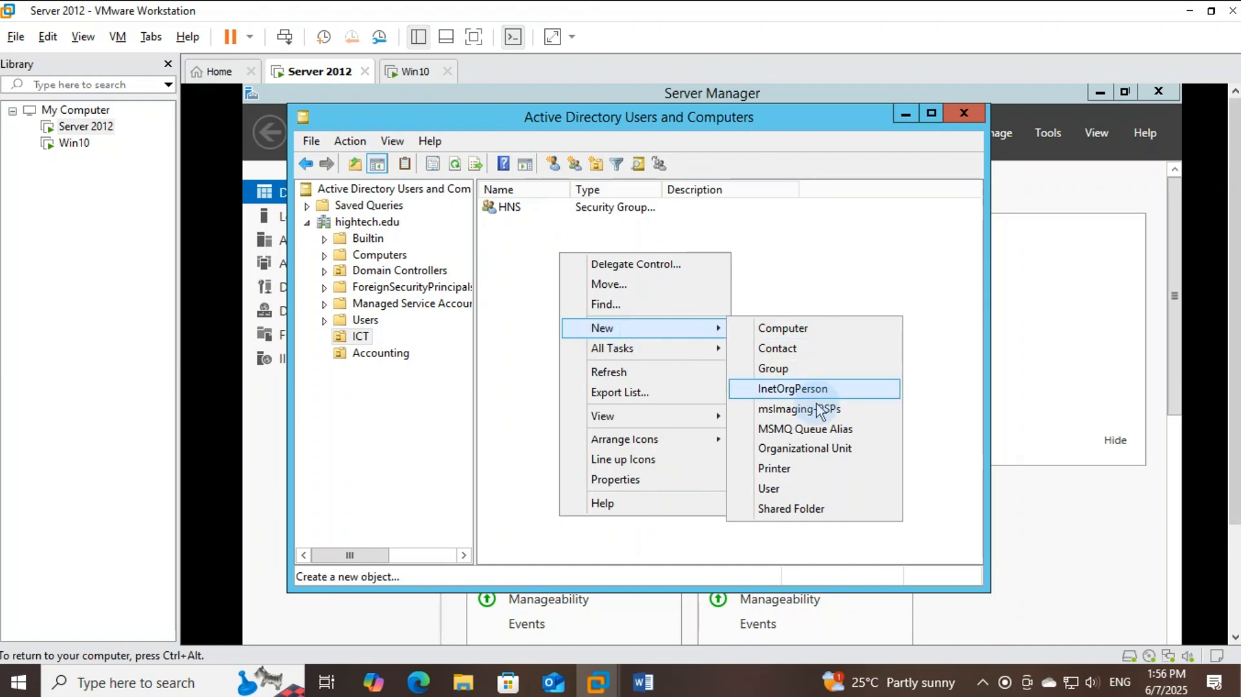
{"action": "left_click", "coordinate": [781, 500]}
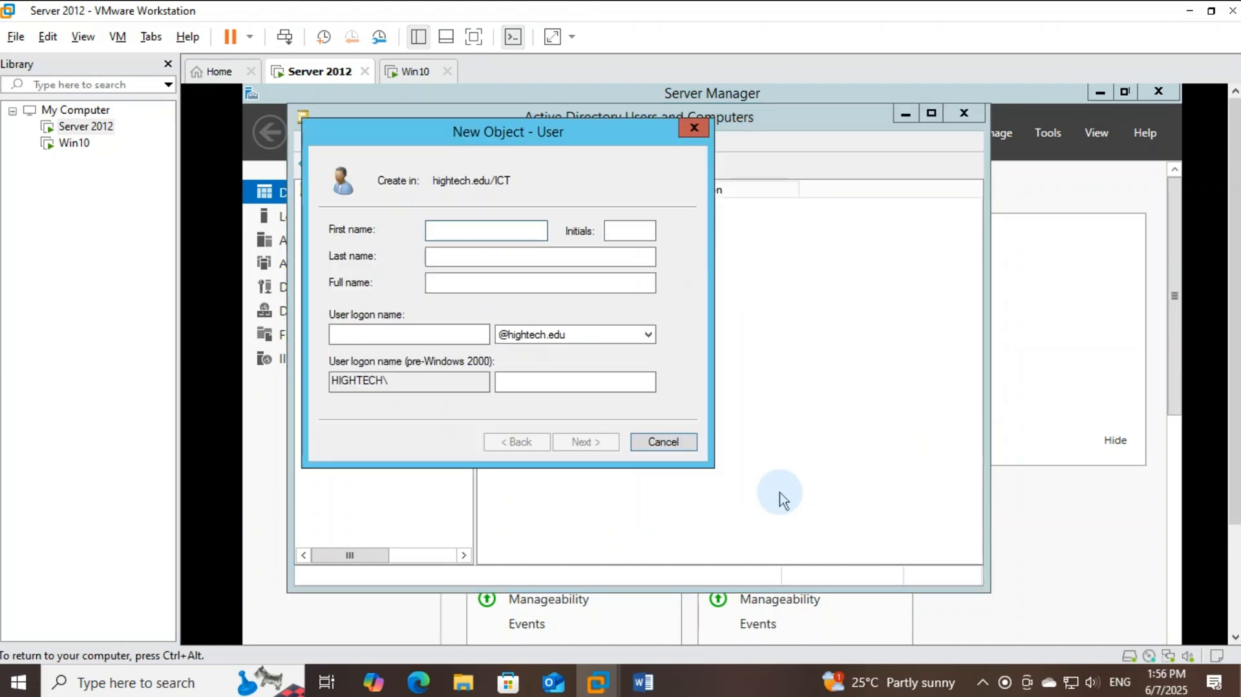
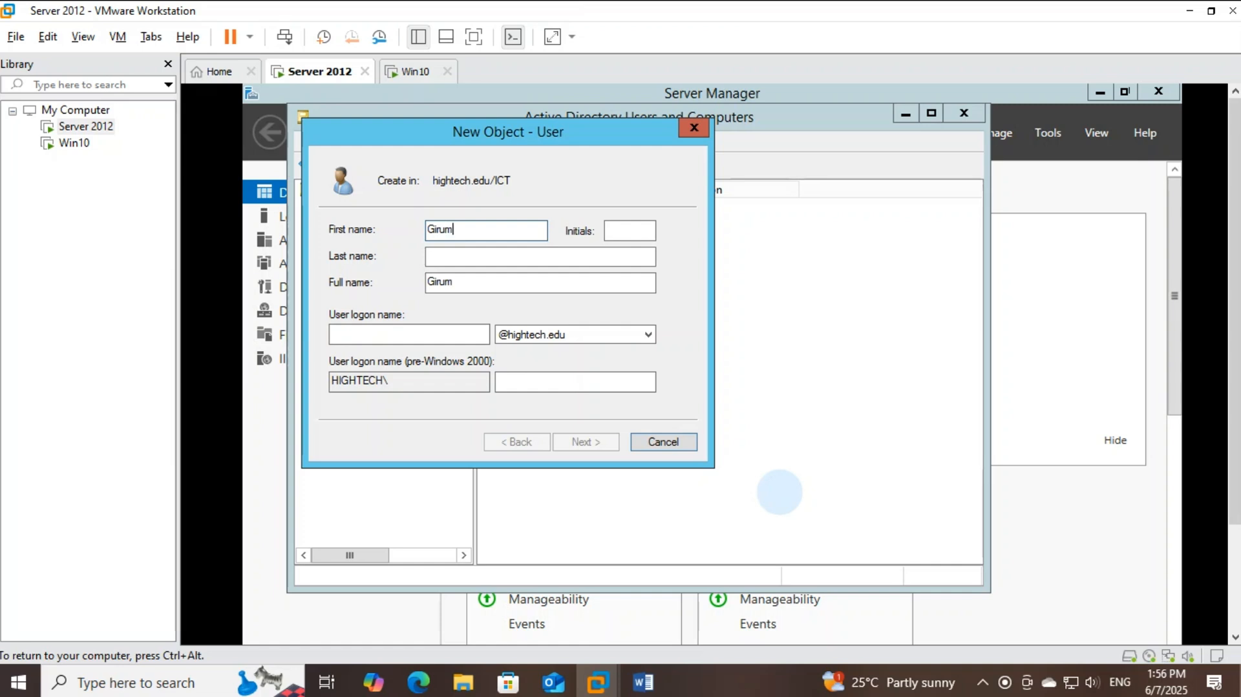
{"action": "left_click", "coordinate": [515, 264]}
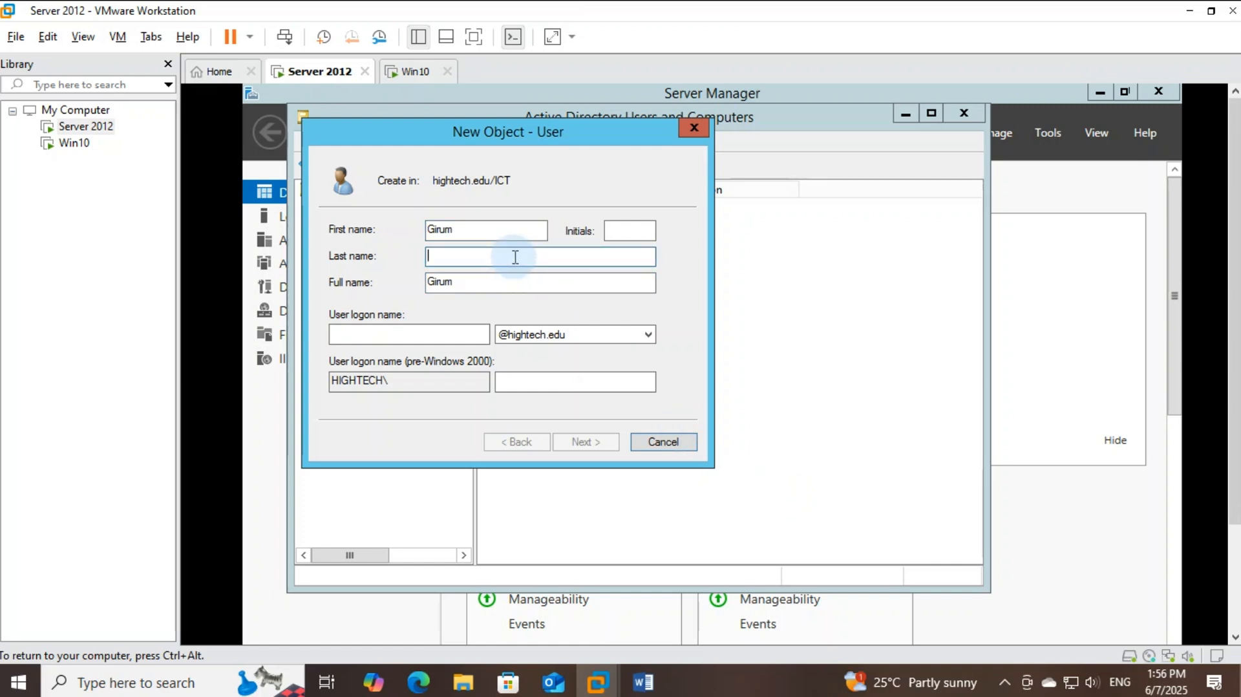
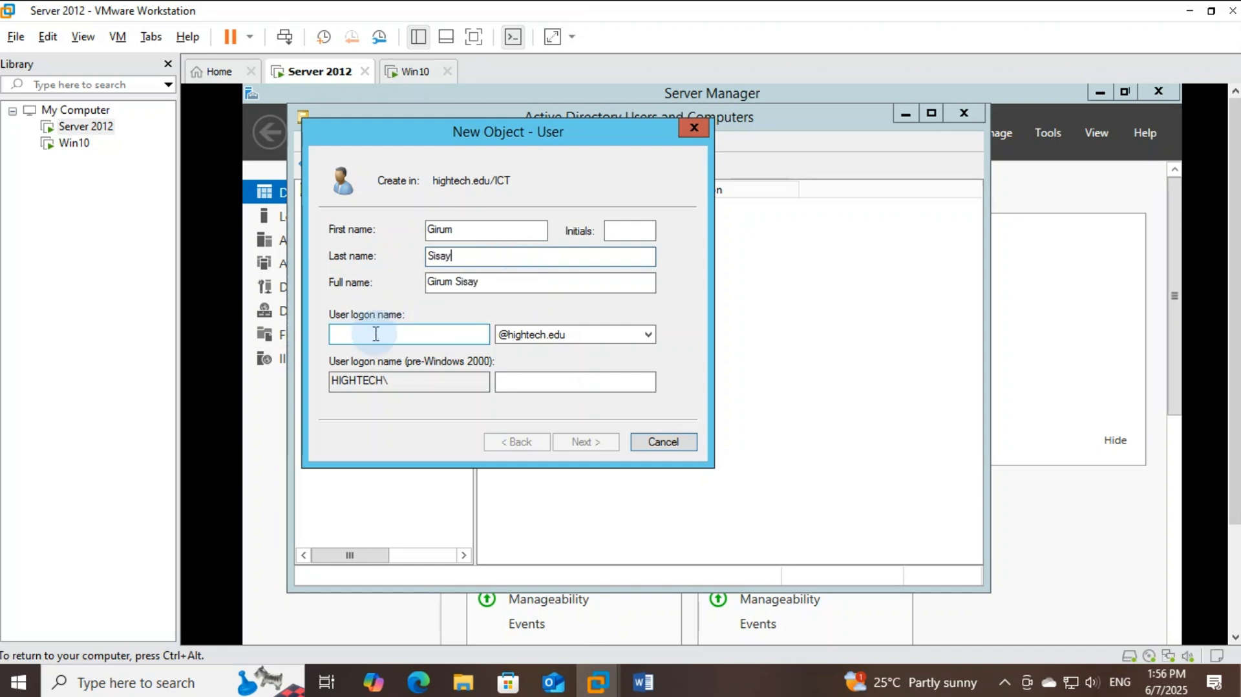
{"action": "left_click", "coordinate": [375, 334]}
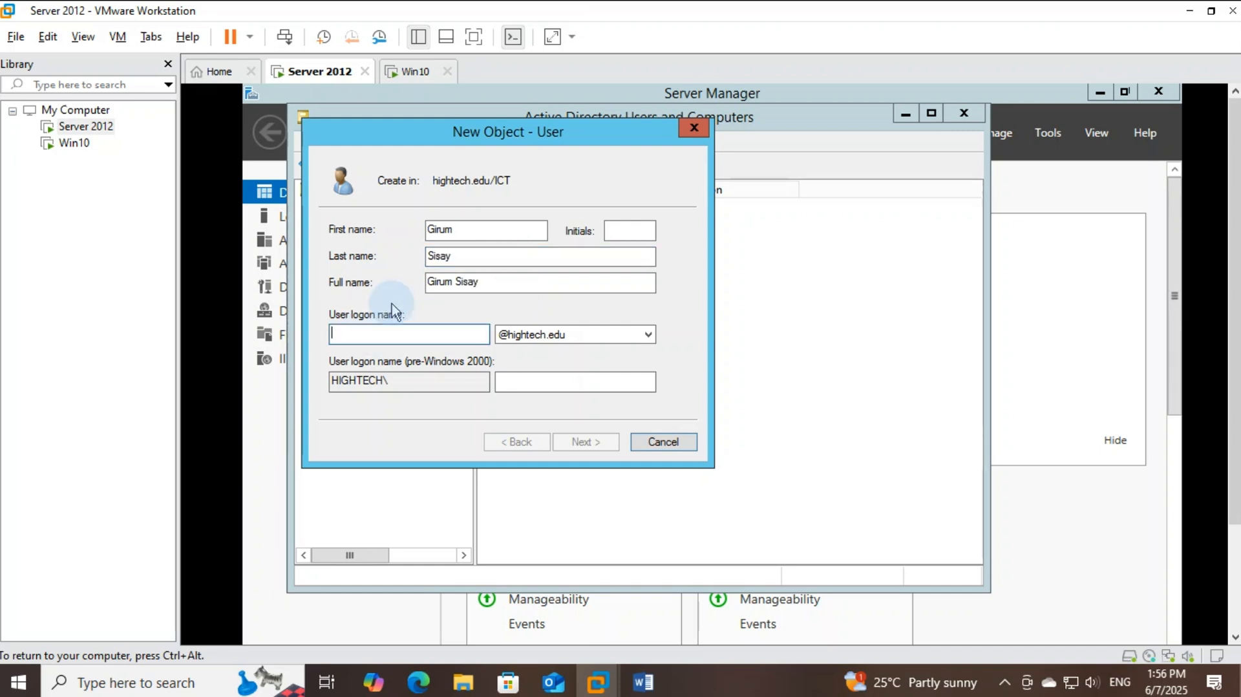
{"action": "type", "text": "Giru"}
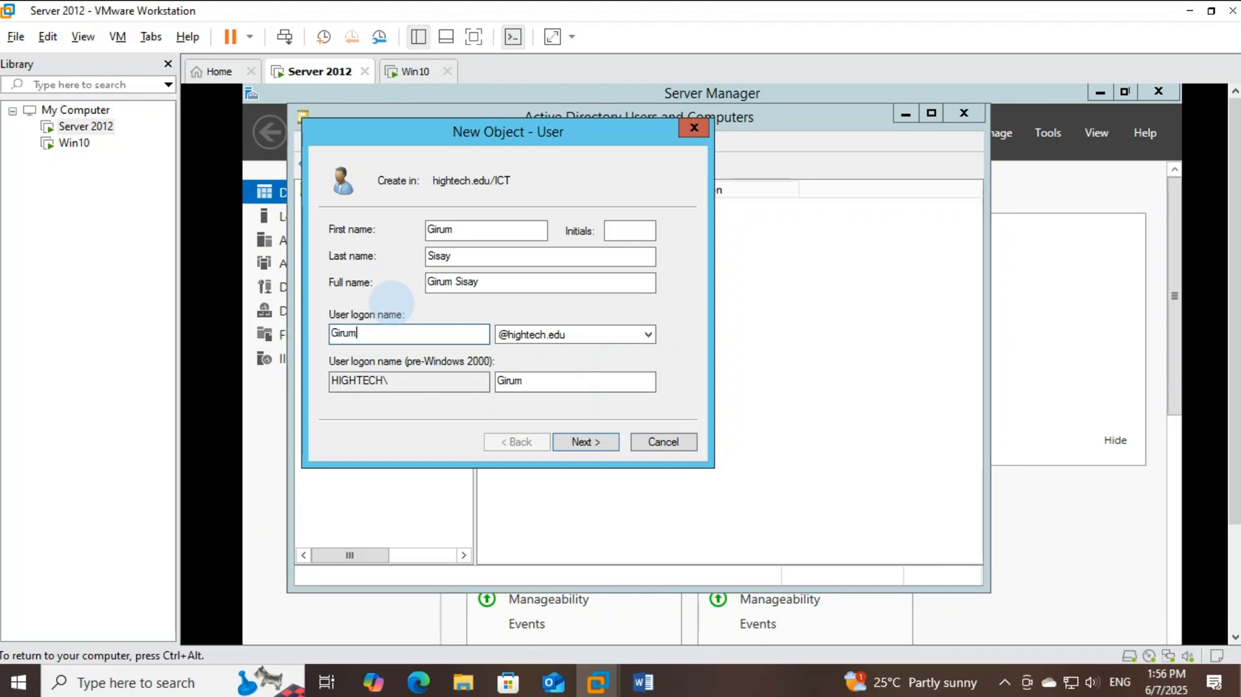
{"action": "type", "text": "m"}
{"action": "left_click", "coordinate": [604, 443]}
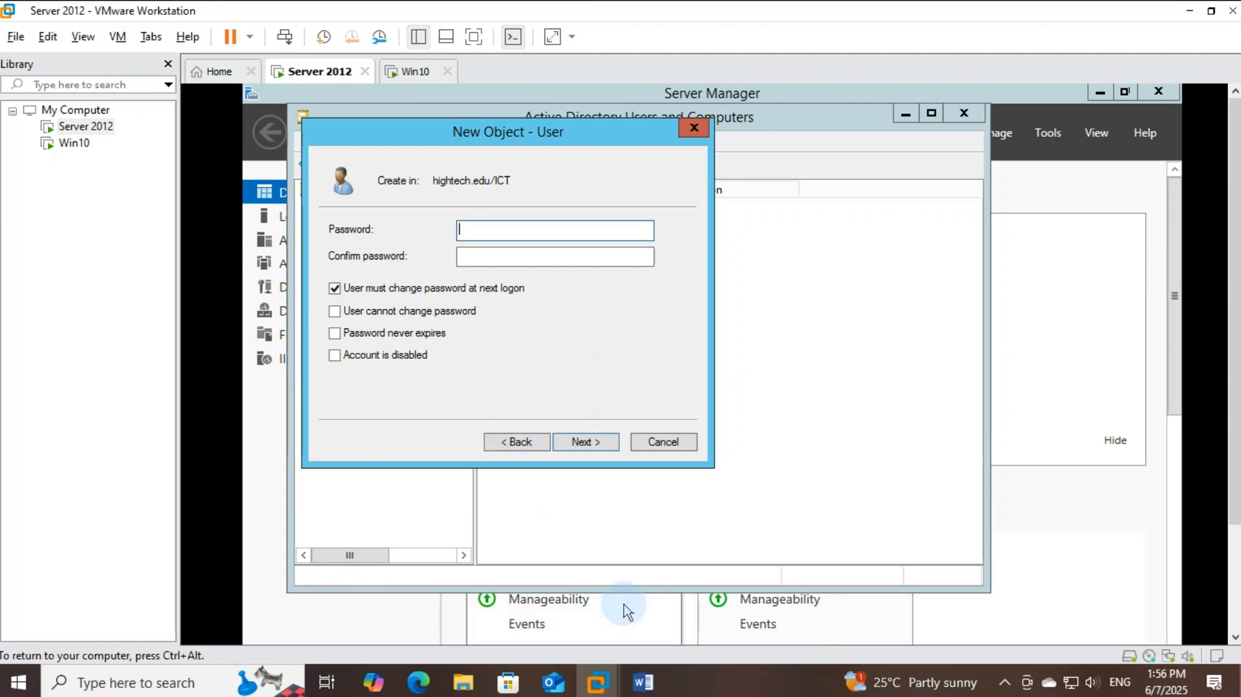
Set the password to non-changeable and never-expiring, enter and confirm it, and finish the user
{"action": "left_click", "coordinate": [335, 313]}
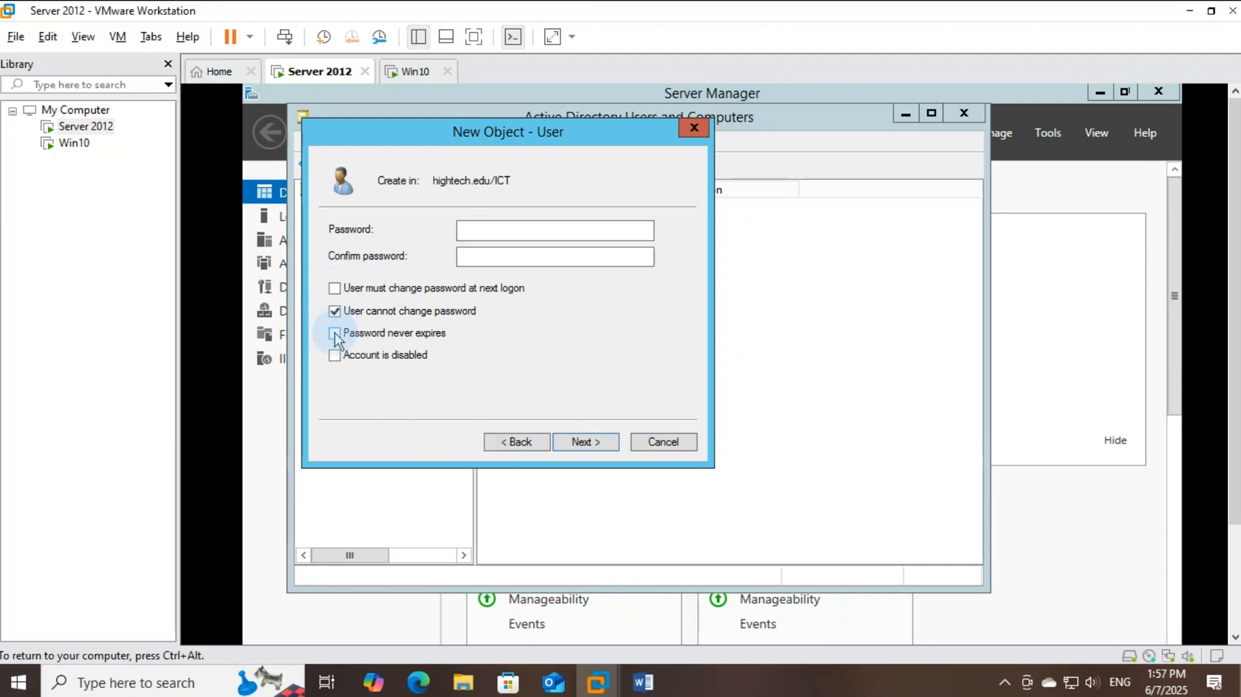
{"action": "left_click", "coordinate": [335, 334]}
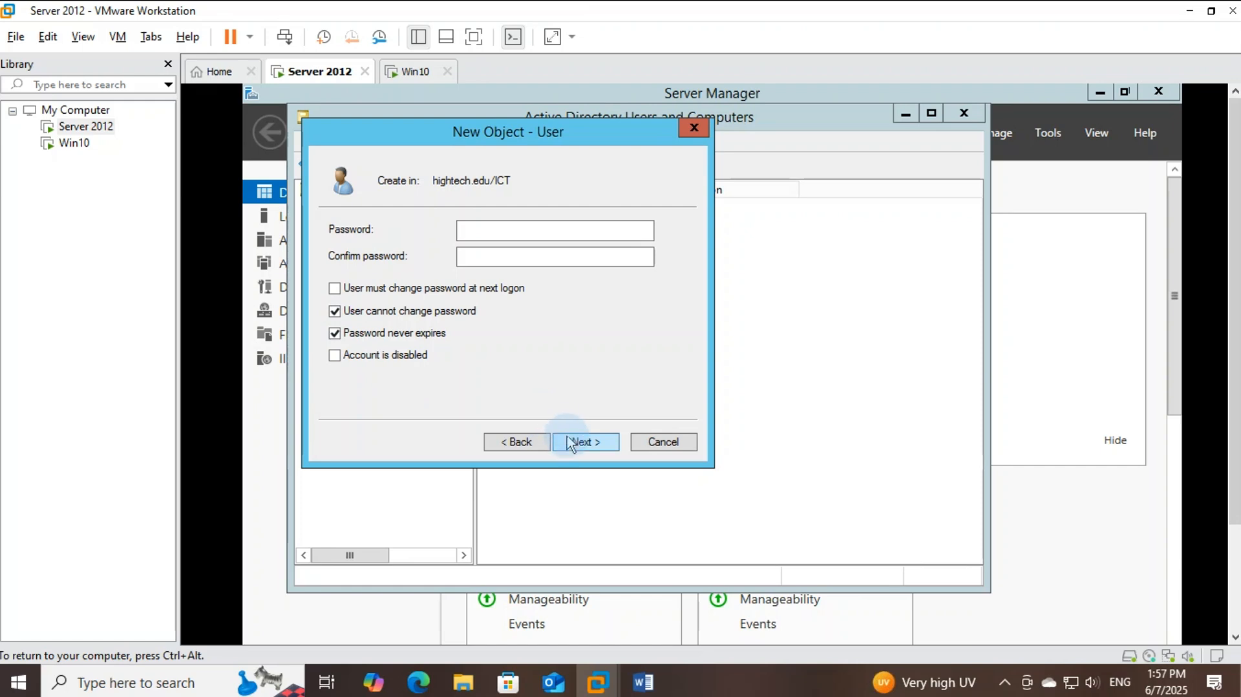
{"action": "left_click", "coordinate": [490, 227]}
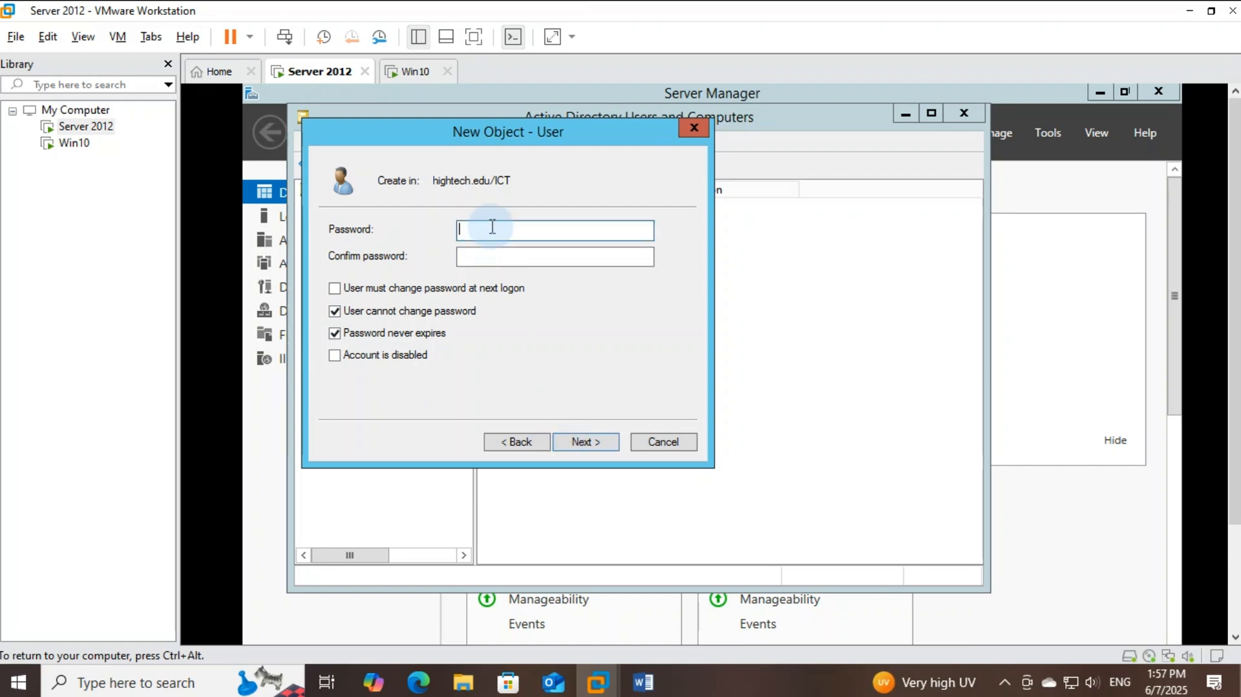
{"action": "type", "text": "••••••"}
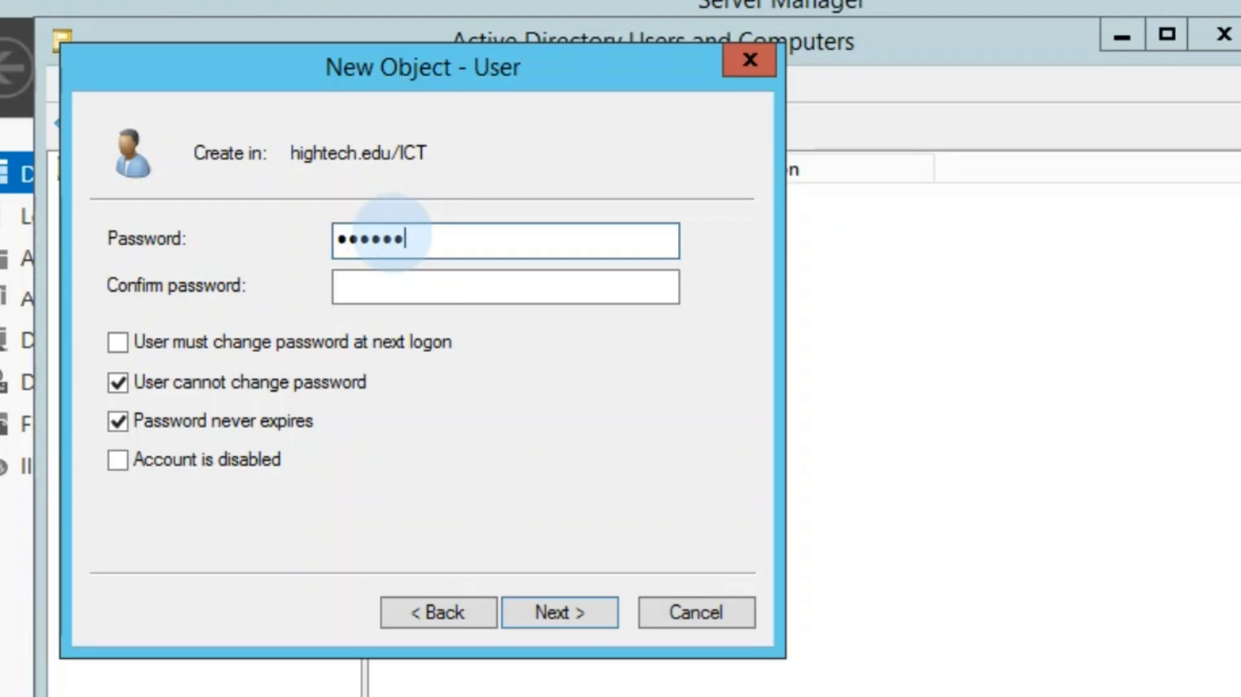
{"action": "type", "text": "••"}
{"action": "left_click", "coordinate": [383, 294]}
{"action": "type", "text": "•••••••"}
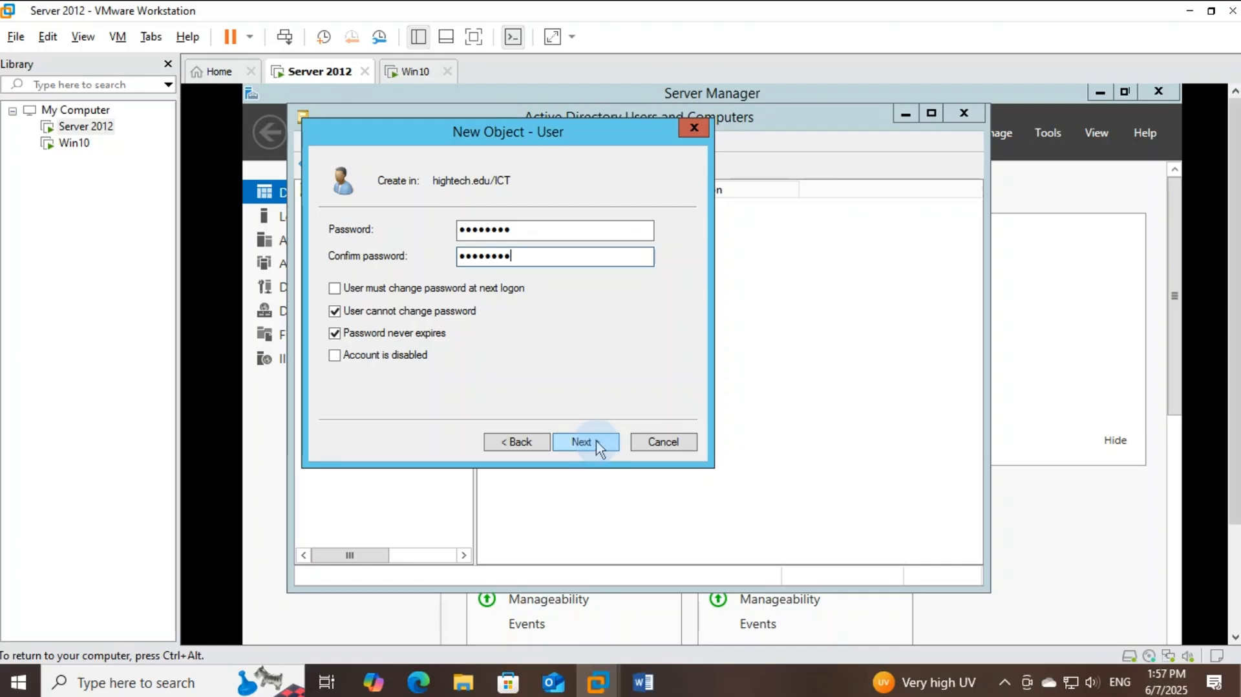
{"action": "left_click", "coordinate": [560, 612]}
{"action": "left_click", "coordinate": [586, 442]}
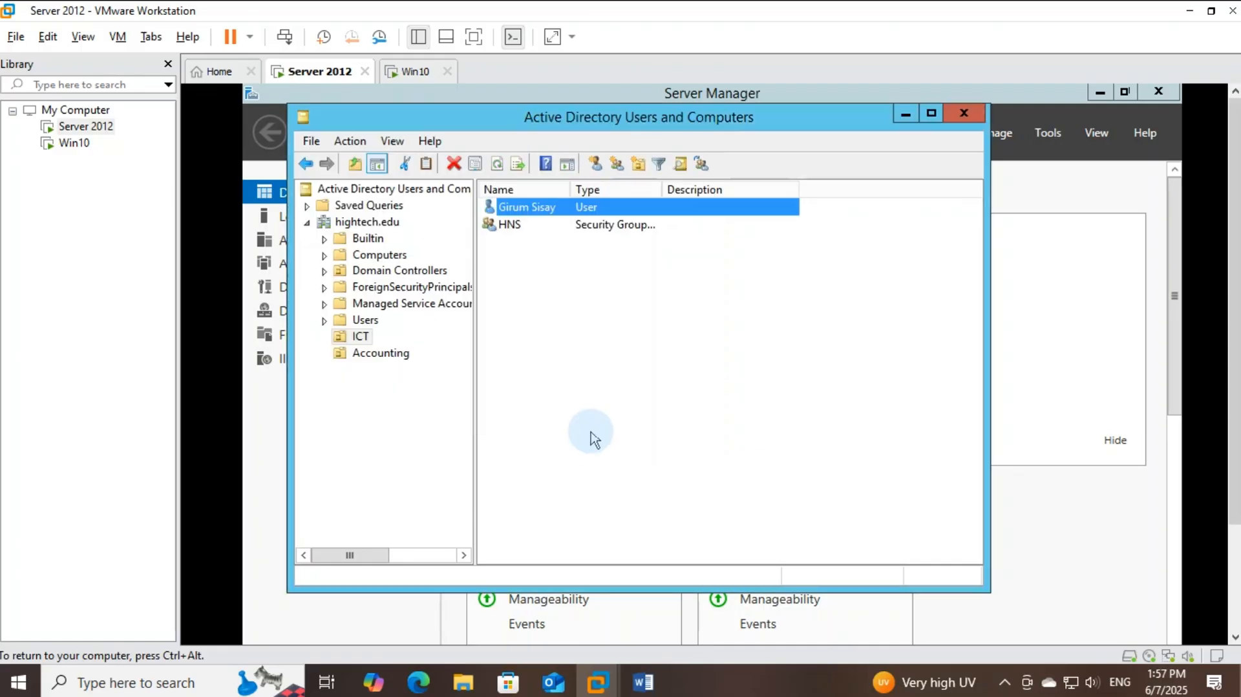
{"action": "left_click", "coordinate": [548, 289]}
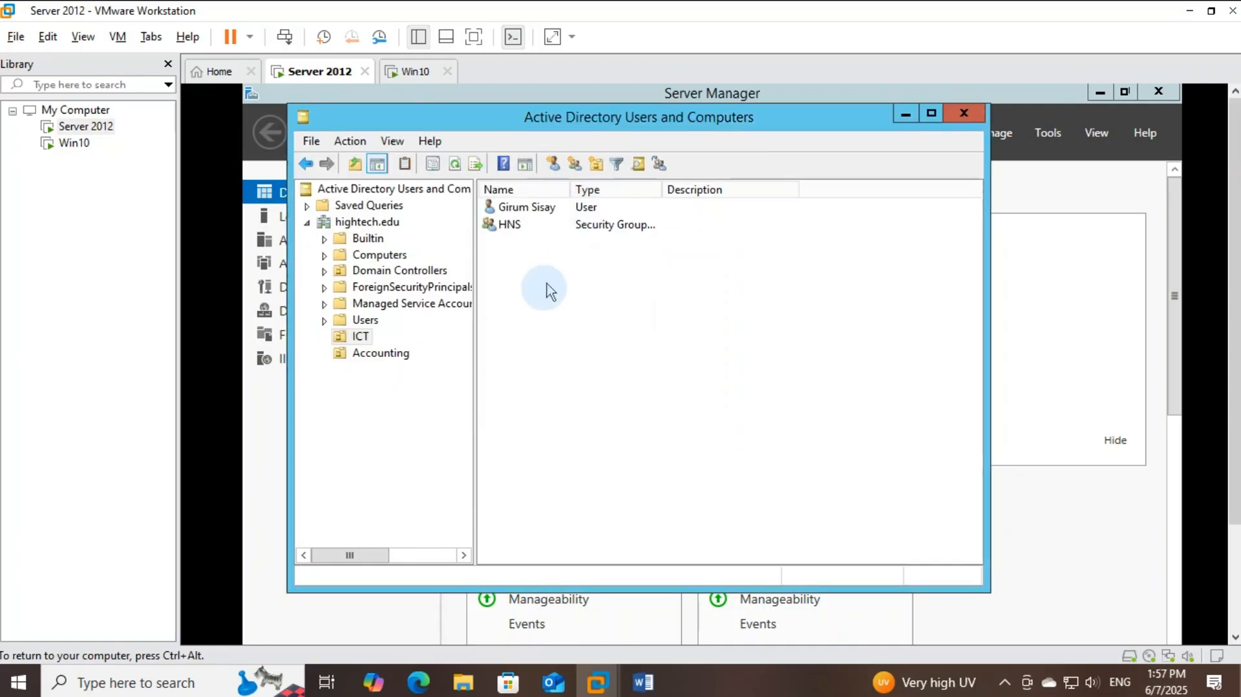
Start a second ICT user and fill in the last name and logon name
{"action": "left_click", "coordinate": [554, 164]}
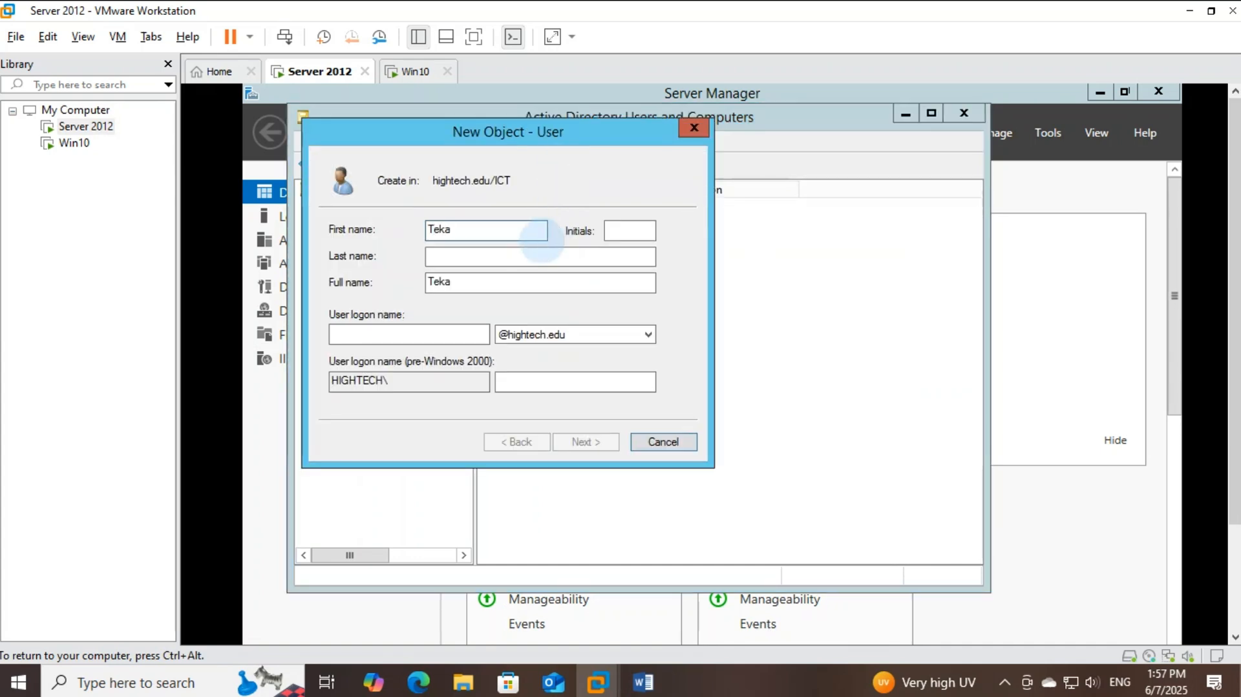
{"action": "left_click", "coordinate": [480, 252]}
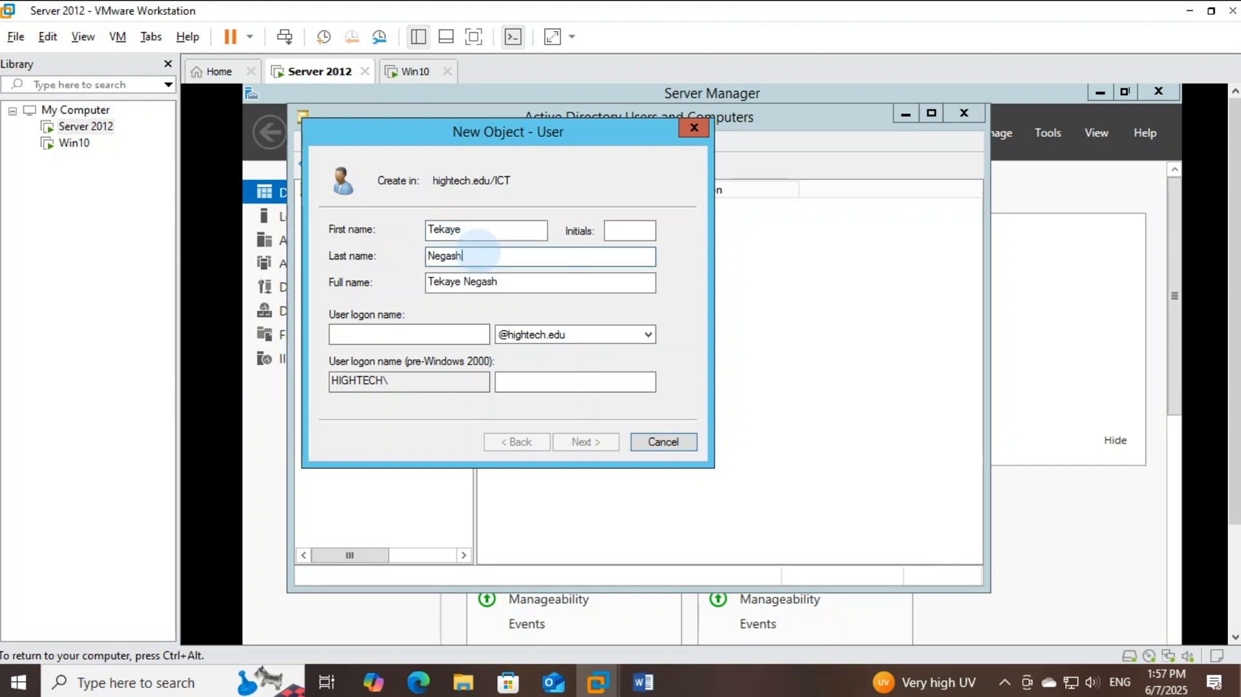
{"action": "left_click", "coordinate": [432, 335]}
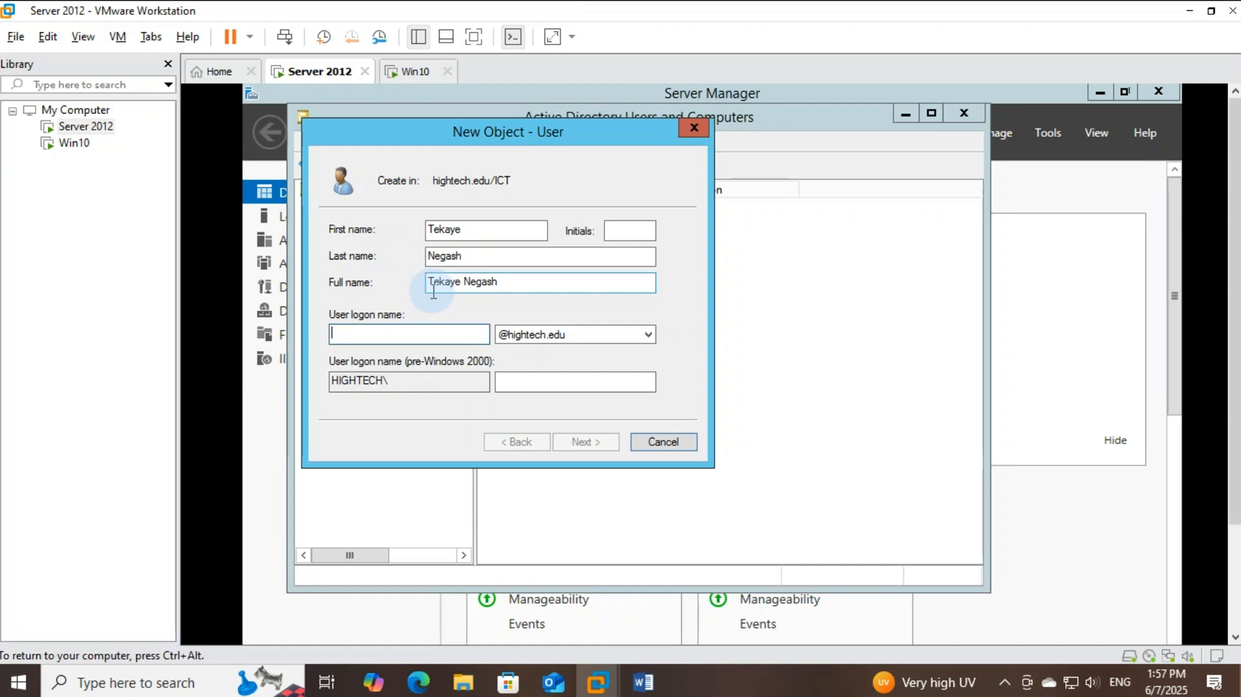
{"action": "type", "text": "T"}
{"action": "key", "text": "BackSpace"}
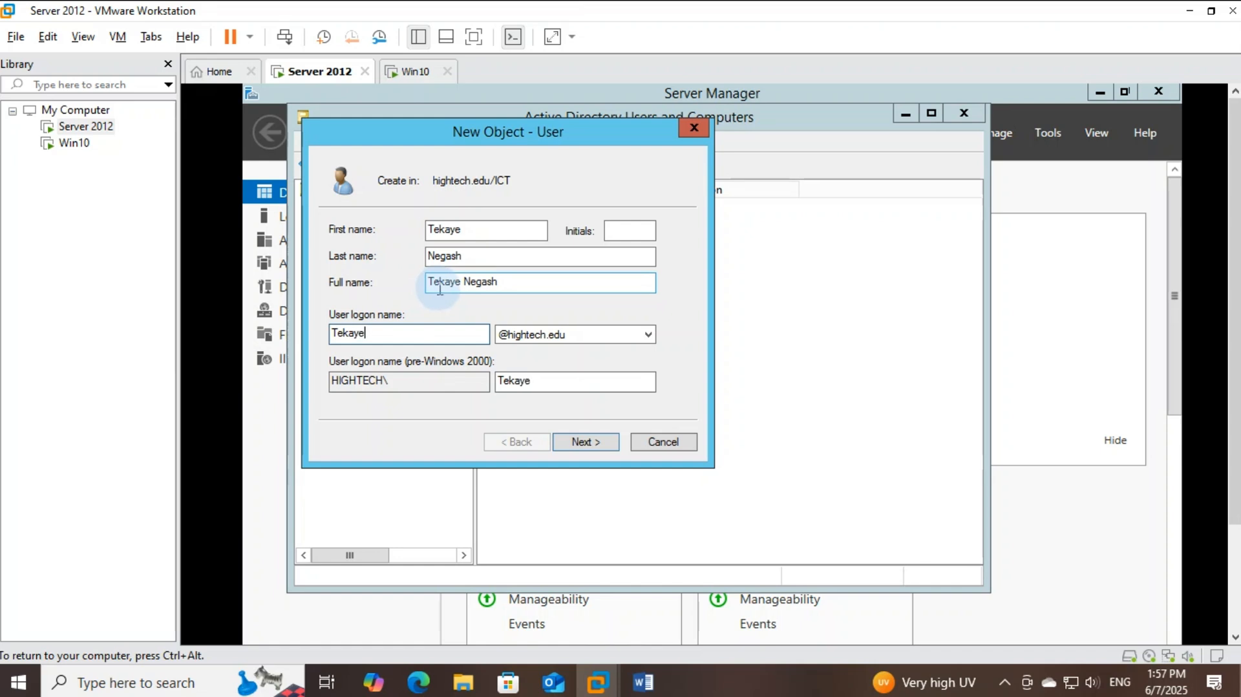
{"action": "left_click", "coordinate": [590, 445]}
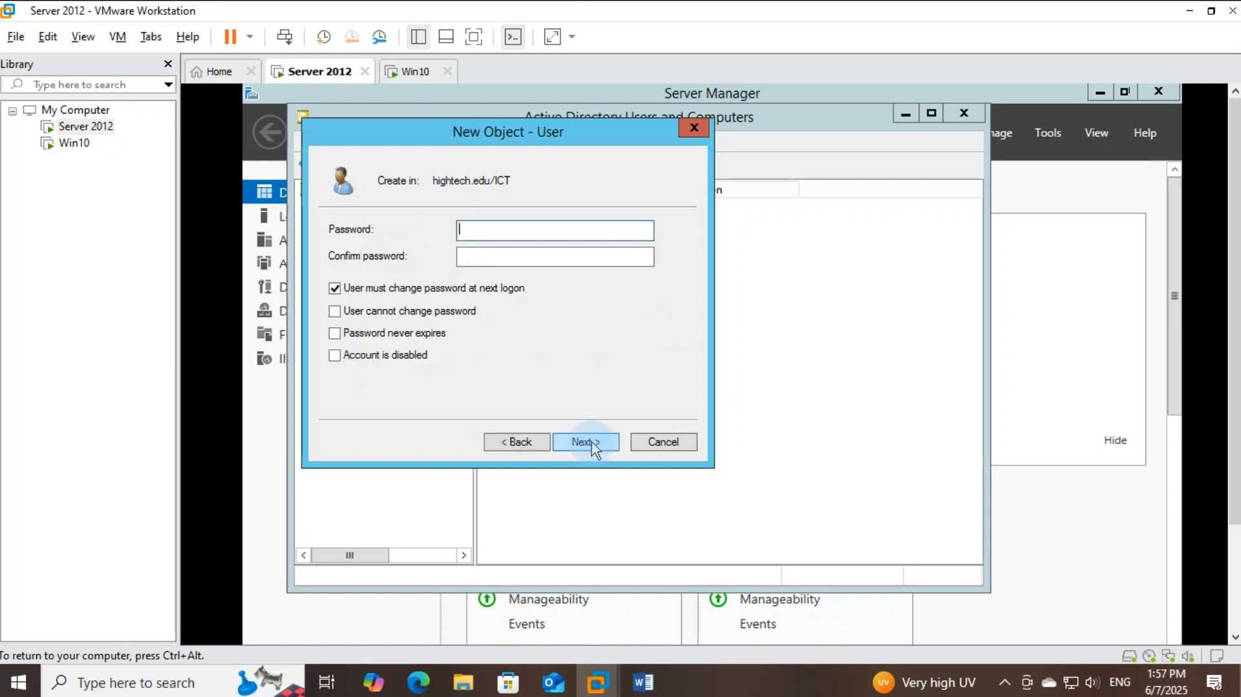
Clear must-change-at-logon, make the password non-changeable and never-expiring, set it, and finish
{"action": "left_click", "coordinate": [334, 288]}
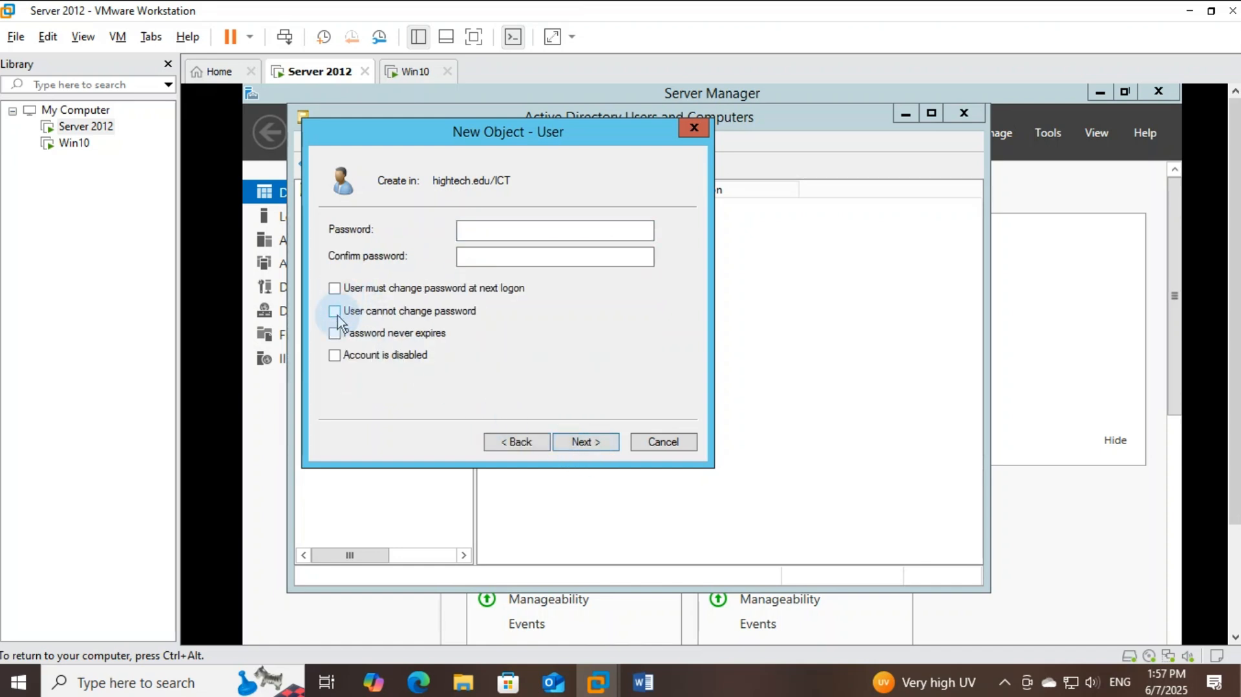
{"action": "left_click", "coordinate": [335, 312]}
{"action": "left_click", "coordinate": [334, 333]}
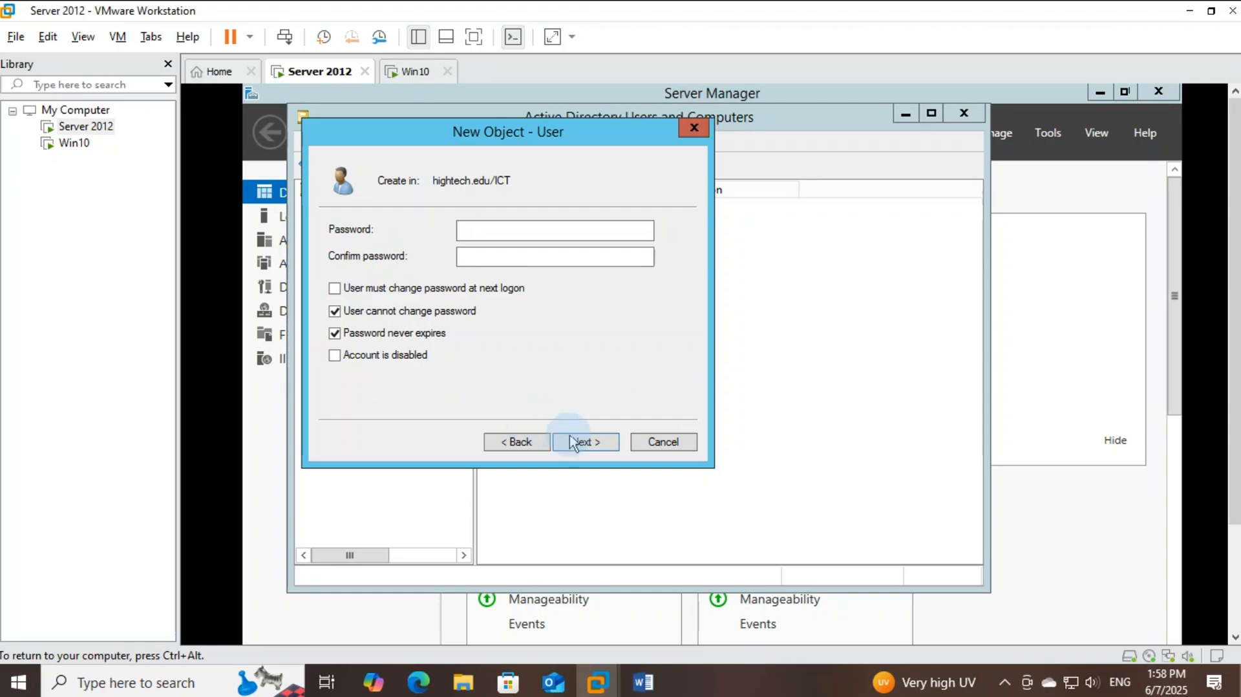
{"action": "left_click", "coordinate": [493, 232]}
{"action": "type", "text": "•••••••••"}
{"action": "key", "text": "Tab"}
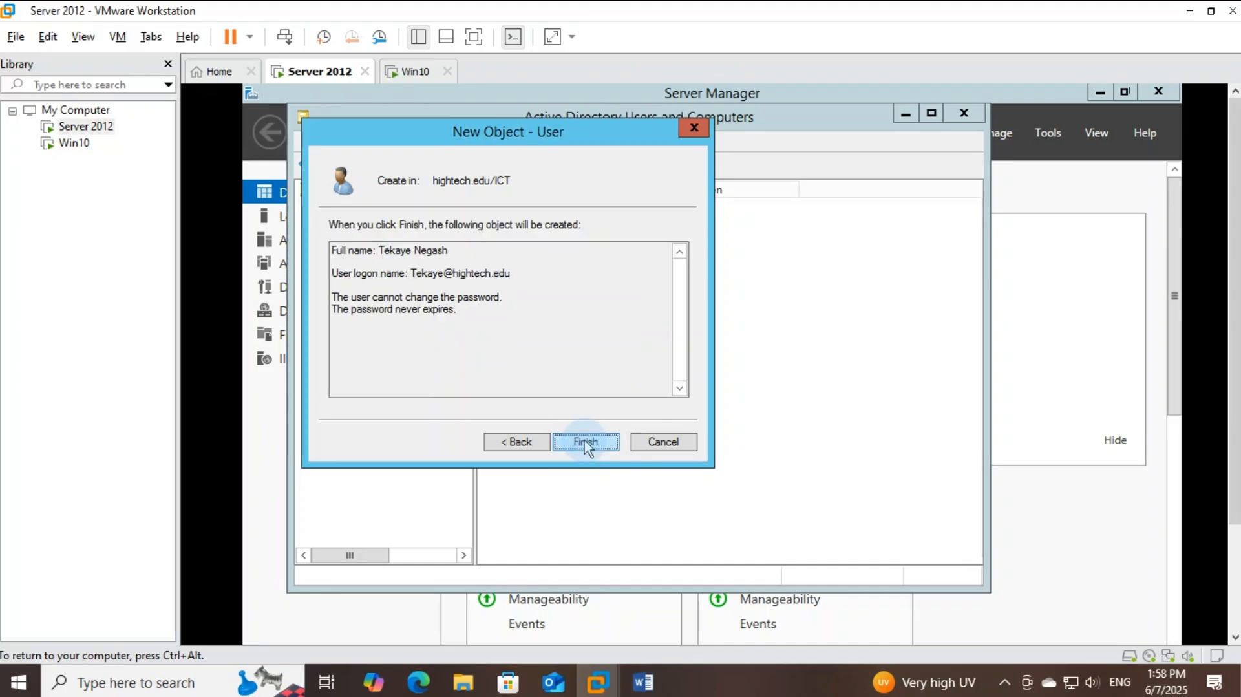
{"action": "left_click", "coordinate": [583, 363]}
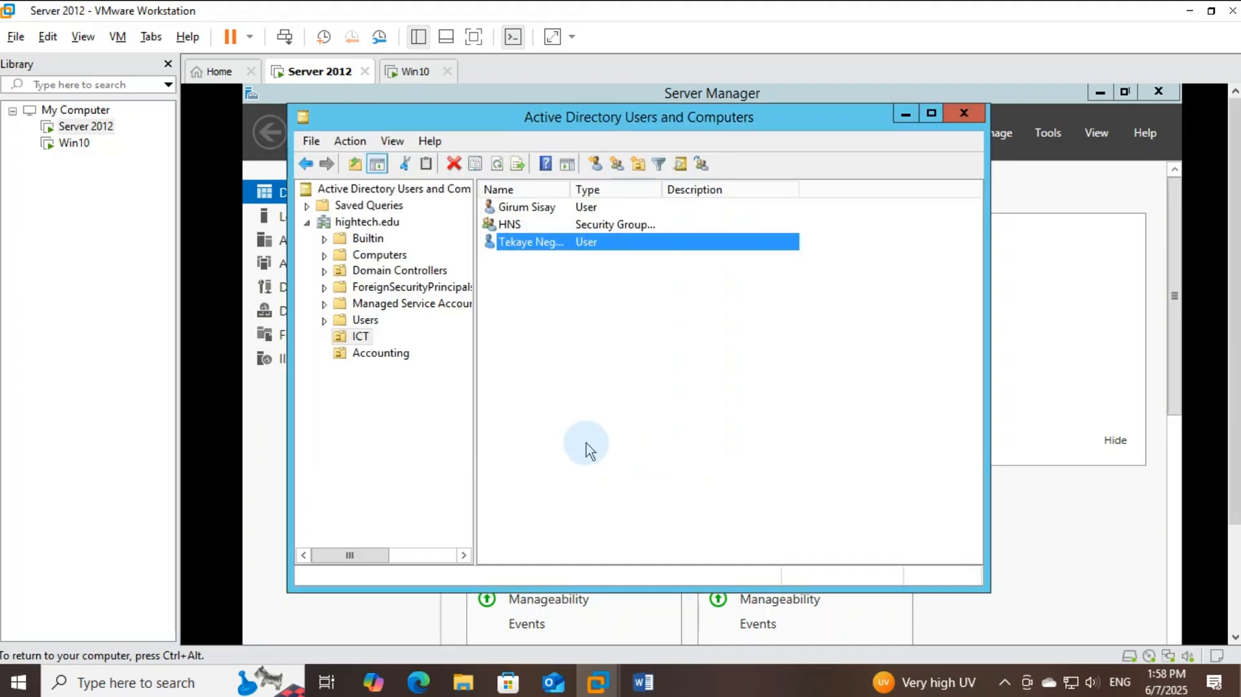
Add the first ICT user to the HNS group's members using Check Names
{"action": "left_click", "coordinate": [530, 225]}
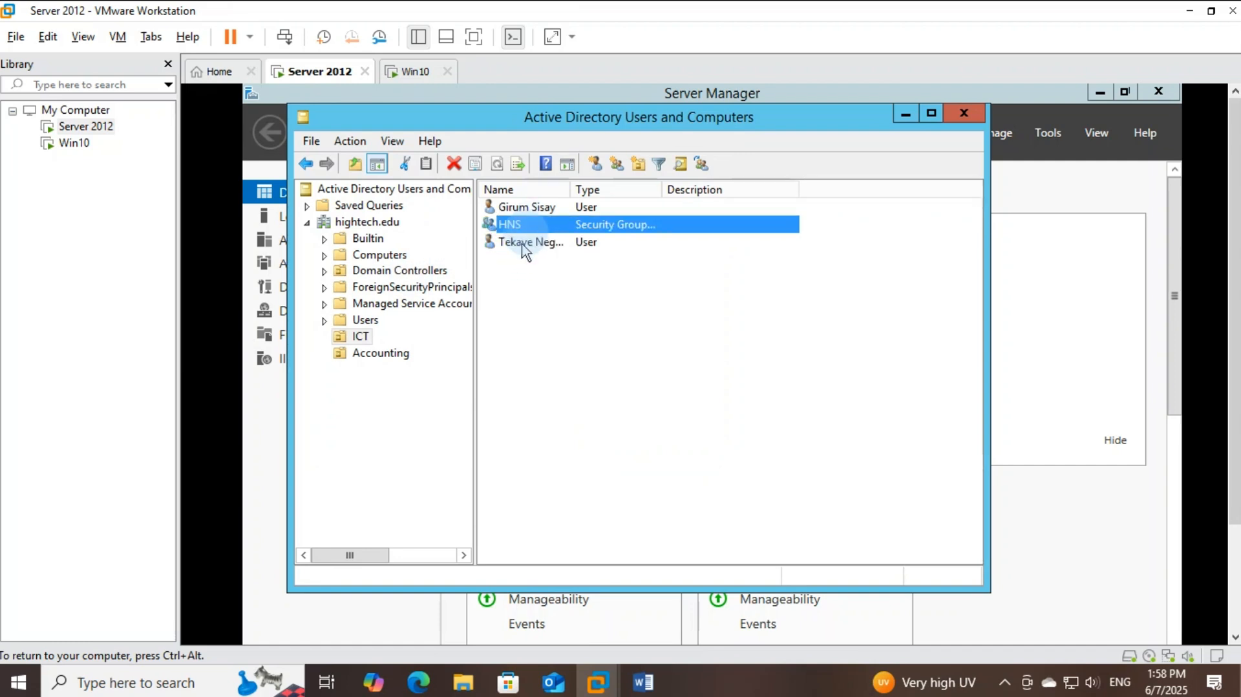
{"action": "double_click", "coordinate": [558, 229]}
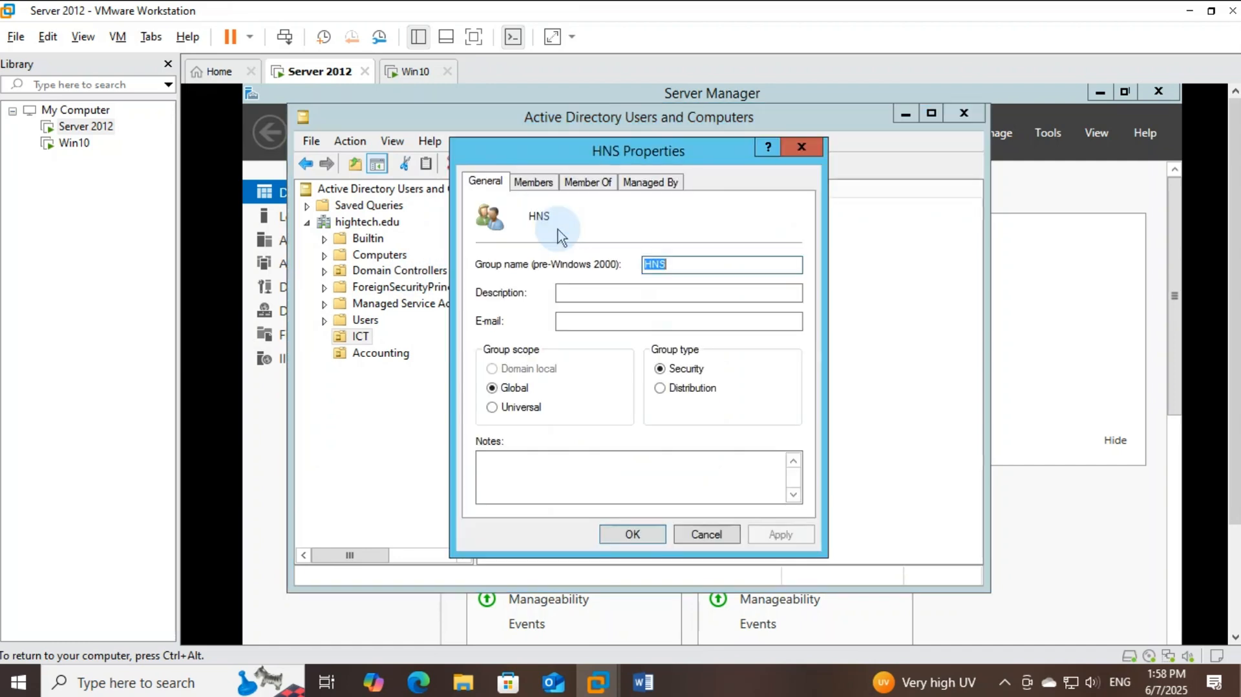
{"action": "left_click", "coordinate": [551, 185]}
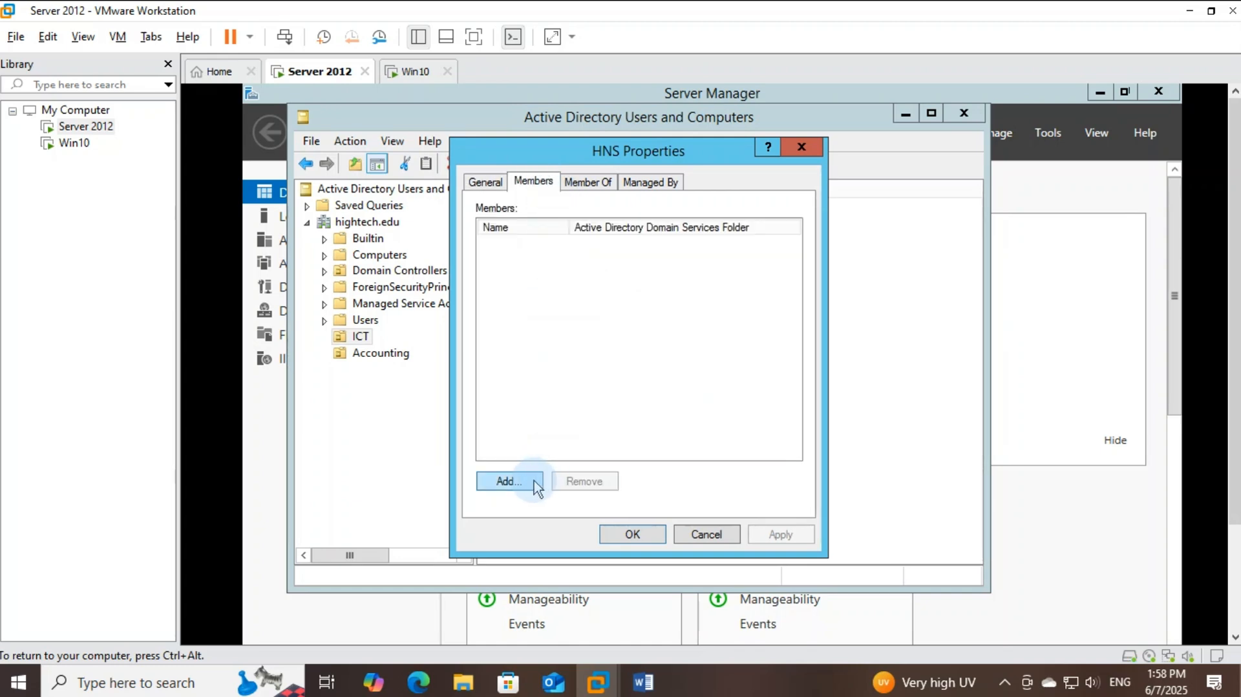
{"action": "left_click", "coordinate": [511, 482]}
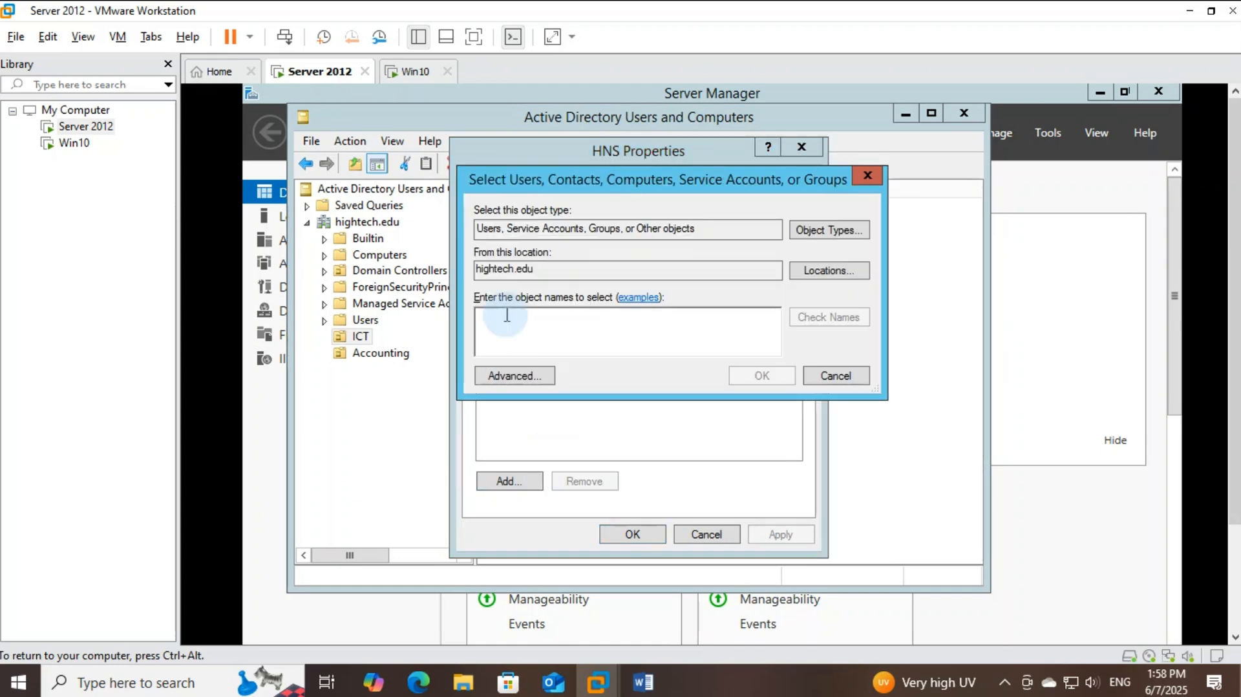
{"action": "type", "text": "Giru"}
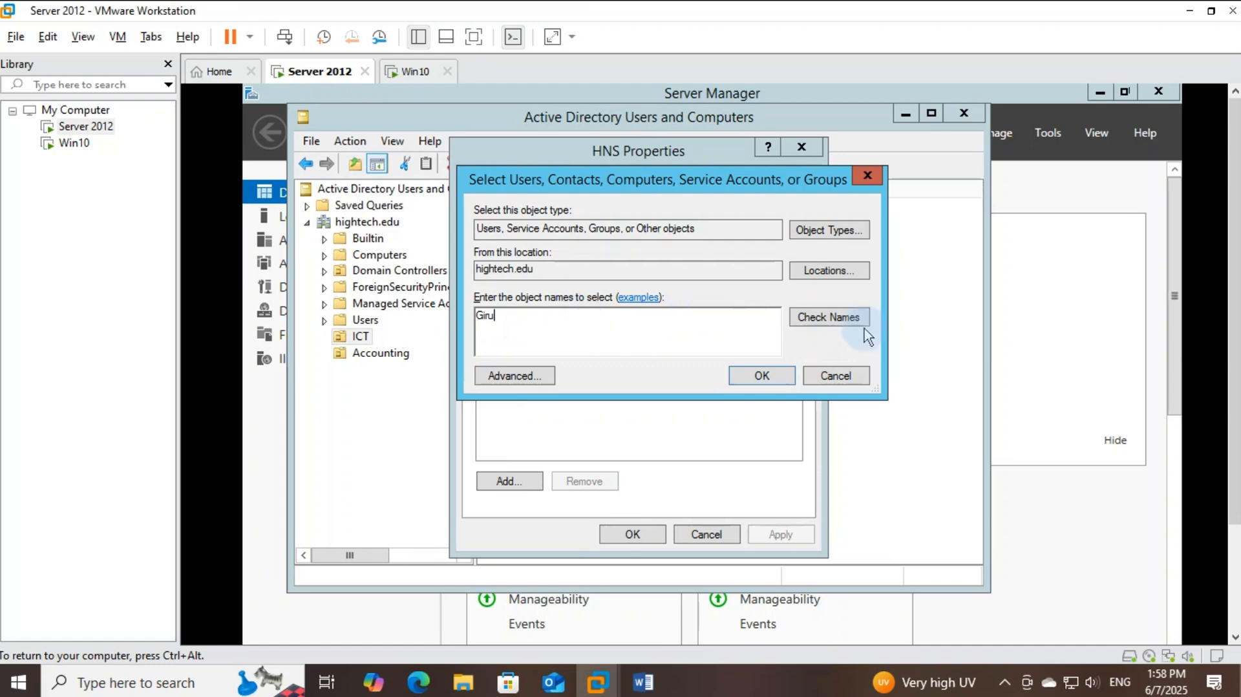
{"action": "left_click", "coordinate": [835, 323]}
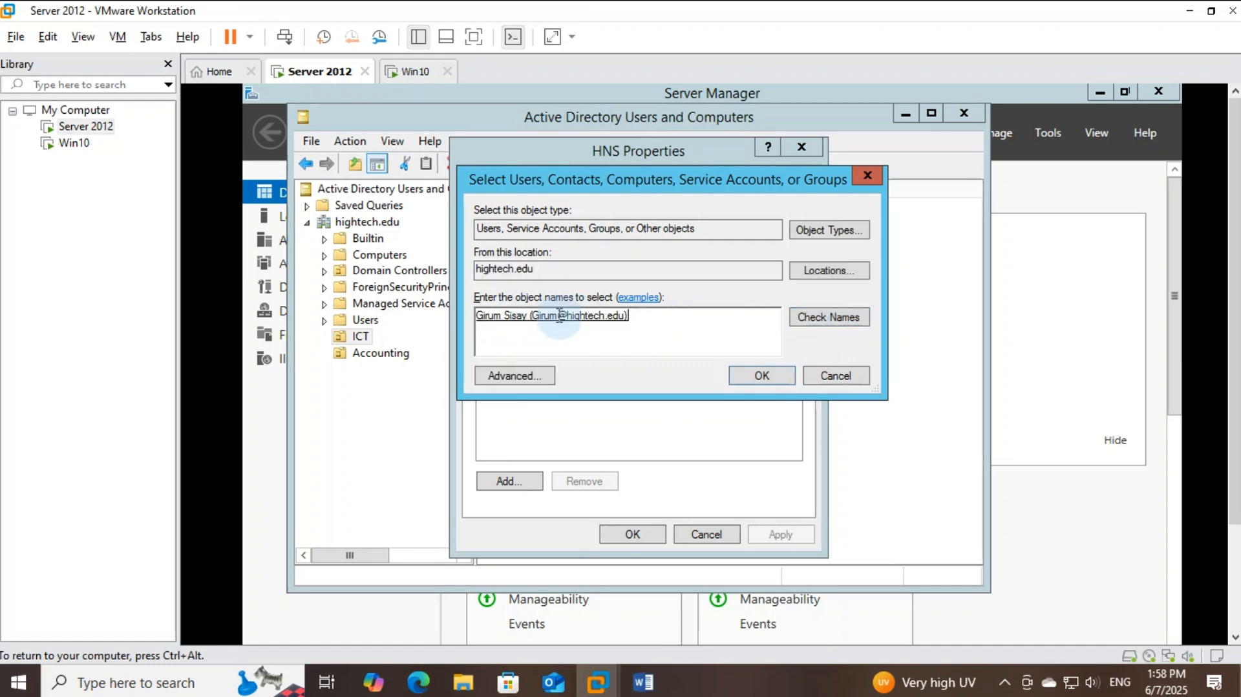
{"action": "left_click", "coordinate": [661, 347]}
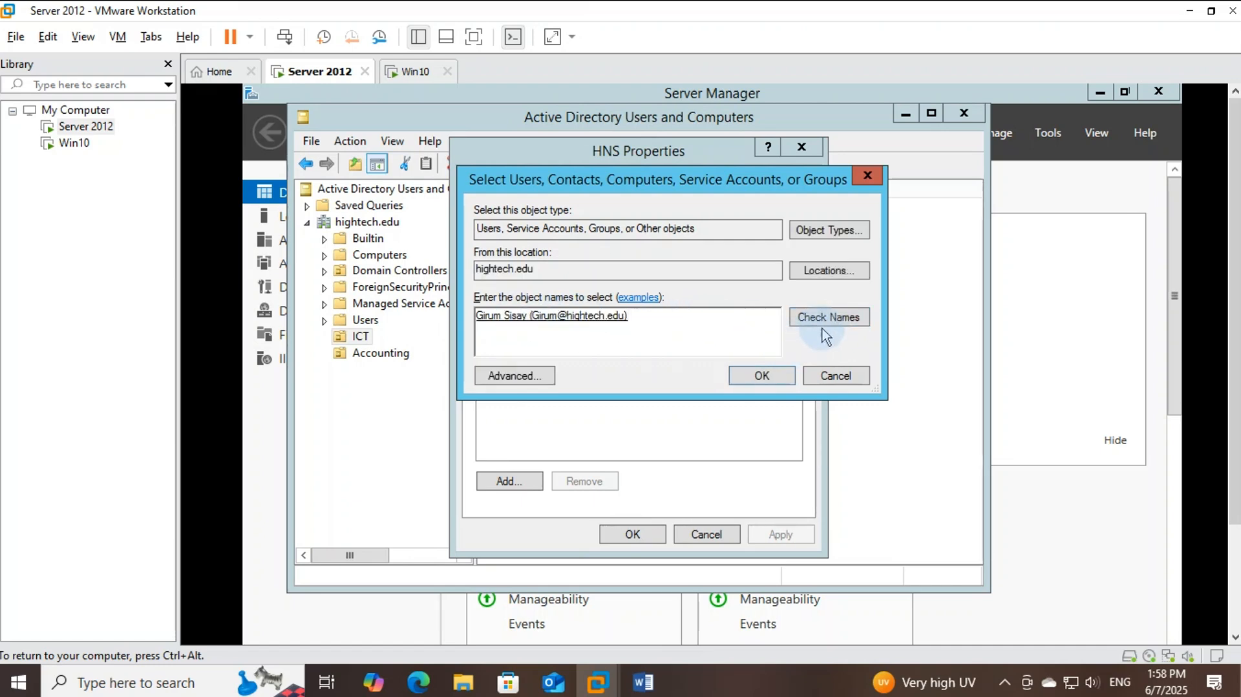
{"action": "left_click", "coordinate": [763, 373]}
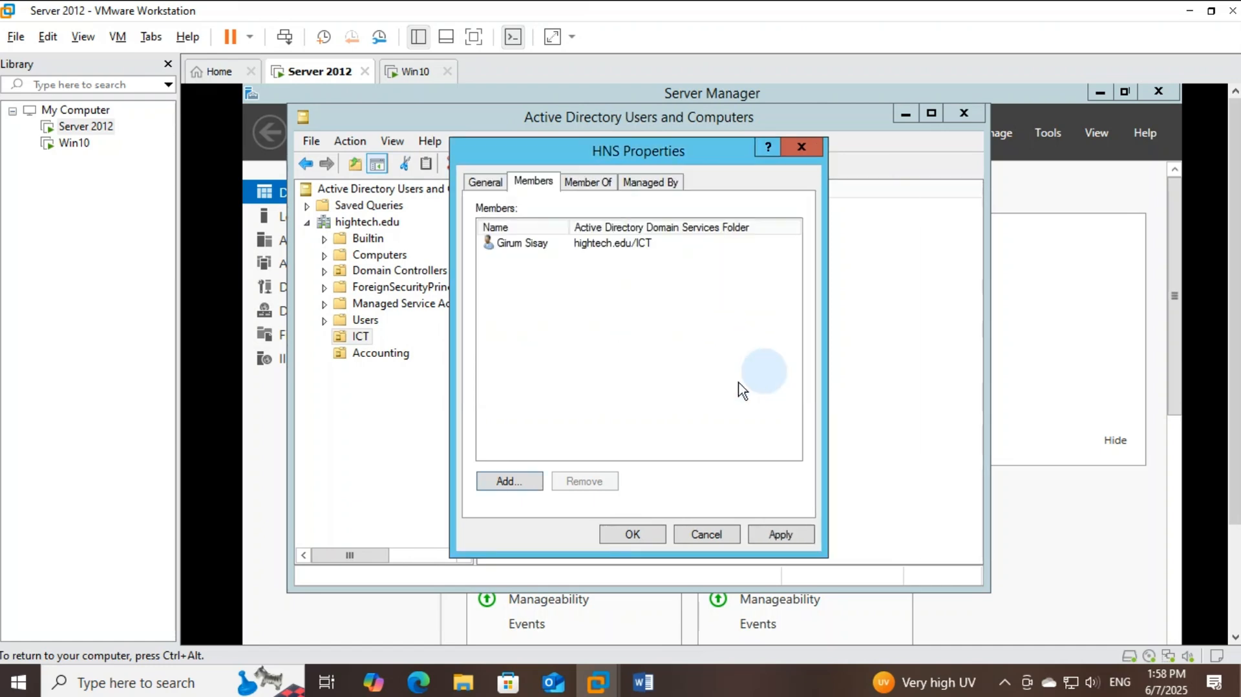
Add the second ICT user to HNS and save the membership
{"action": "left_click", "coordinate": [510, 482]}
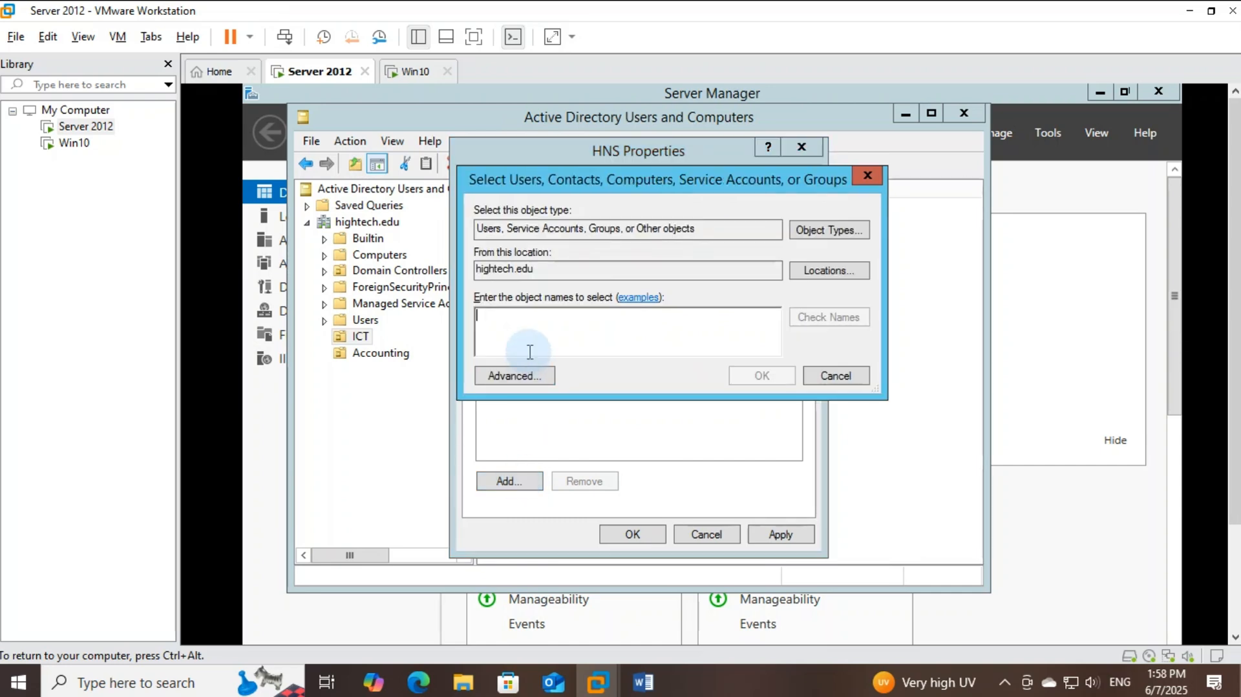
{"action": "type", "text": "T"}
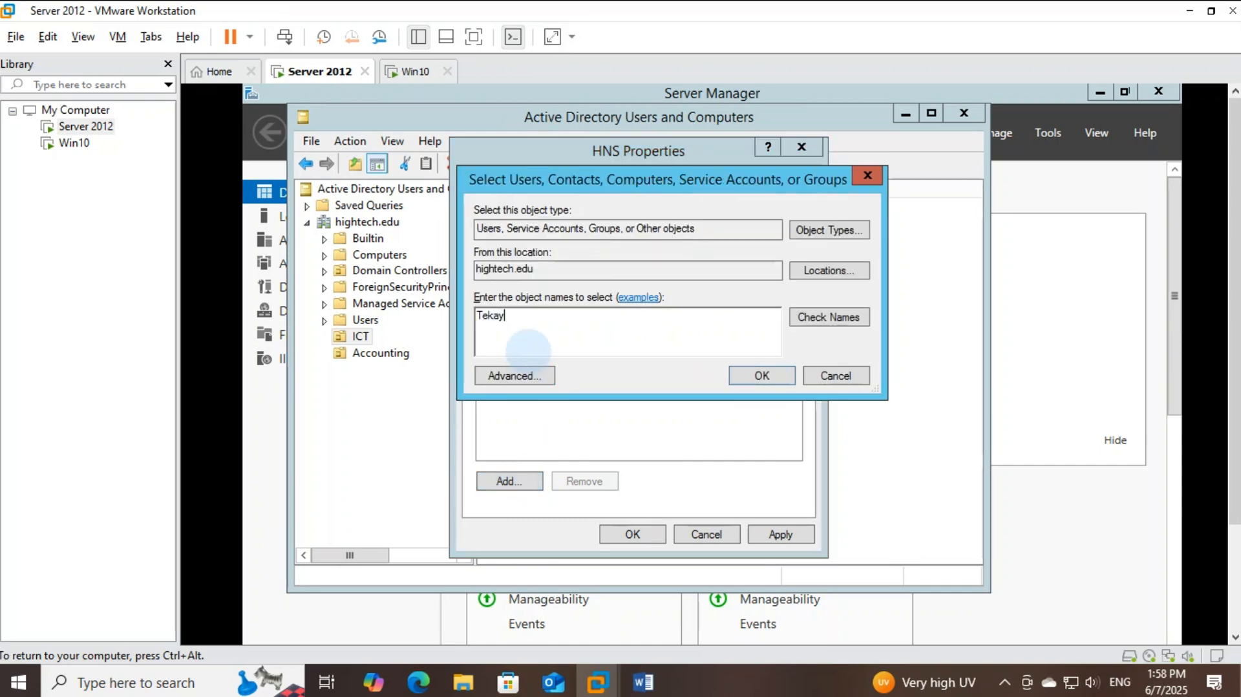
{"action": "type", "text": "ekay"}
{"action": "left_click", "coordinate": [831, 318]}
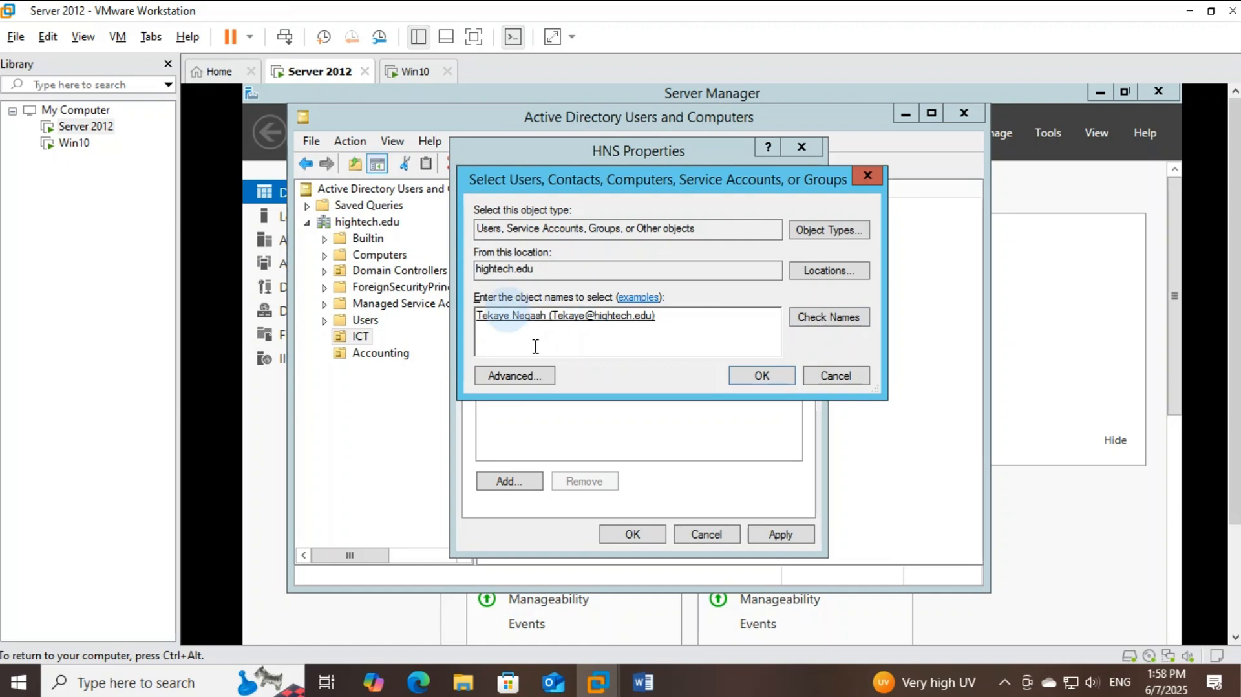
{"action": "left_click", "coordinate": [787, 378]}
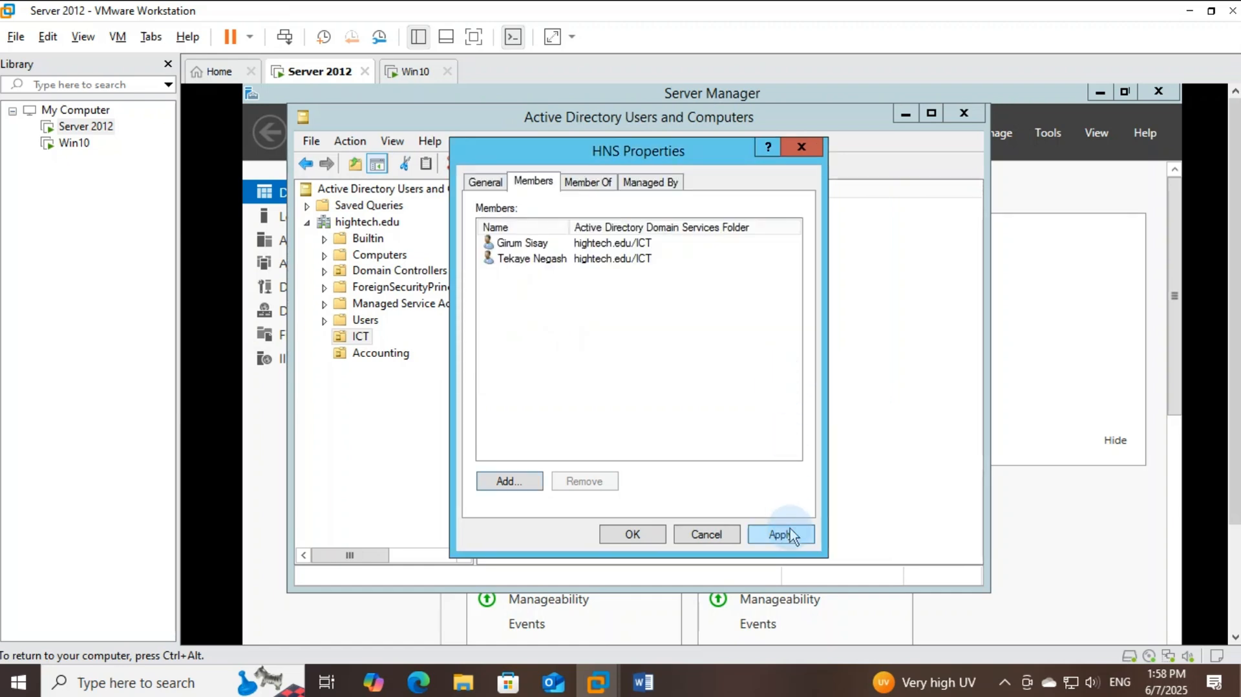
{"action": "left_click", "coordinate": [633, 534]}
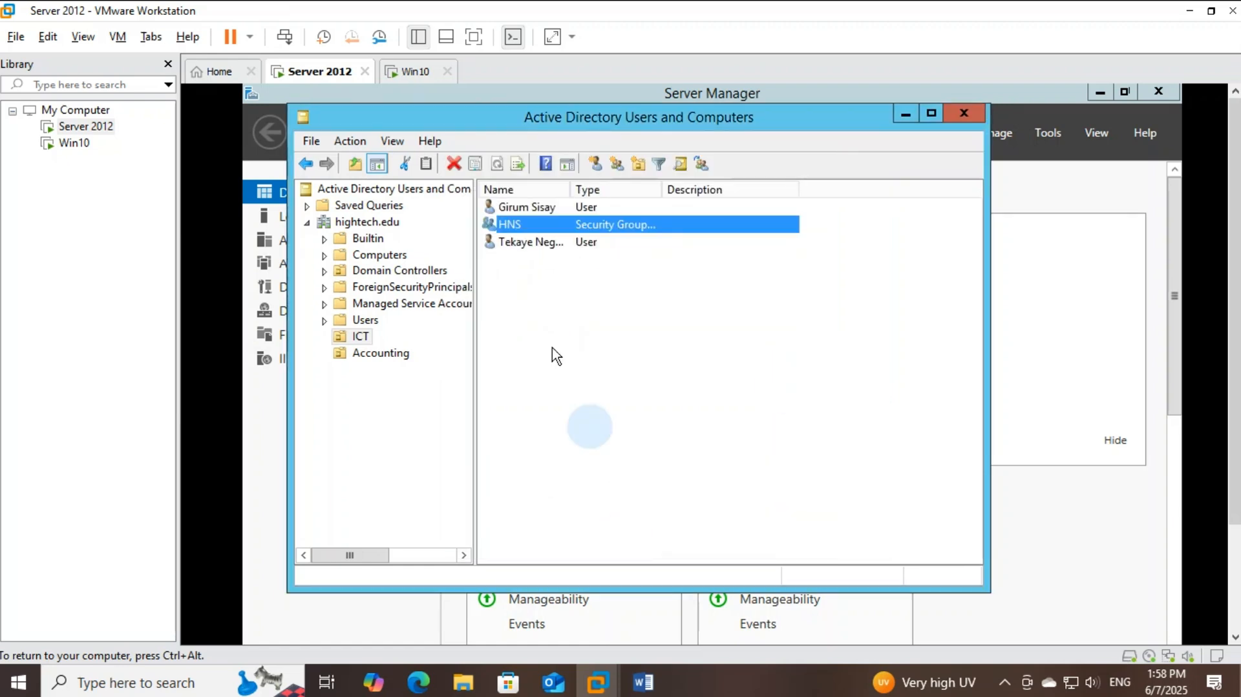
Reopen HNS properties to confirm both users are listed as members, then close it
{"action": "left_click", "coordinate": [523, 241]}
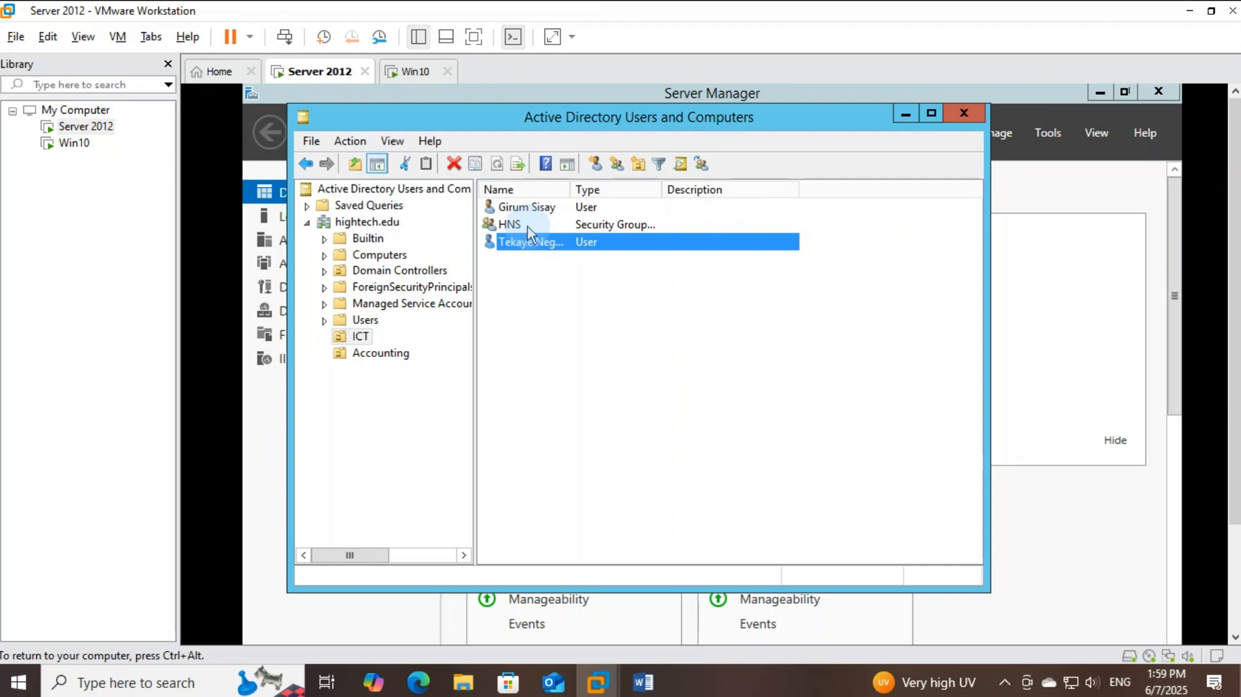
{"action": "double_click", "coordinate": [527, 226]}
{"action": "left_click", "coordinate": [533, 183]}
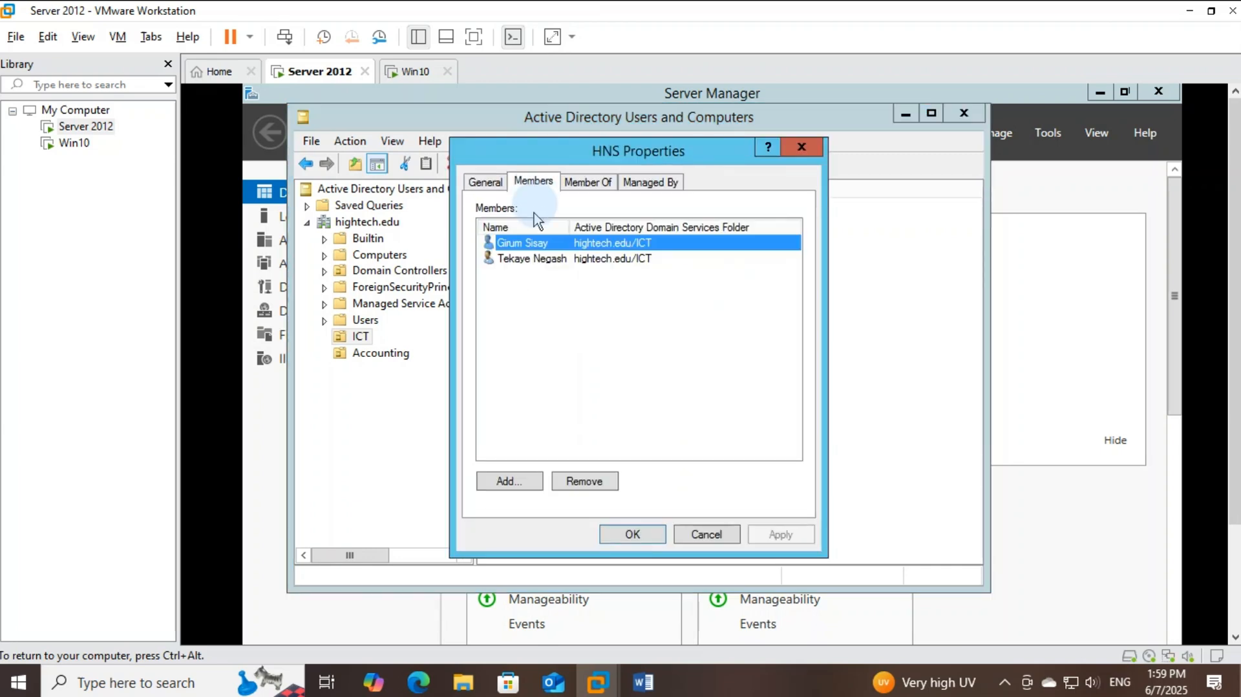
{"action": "left_click", "coordinate": [541, 259], "text": "shift"}
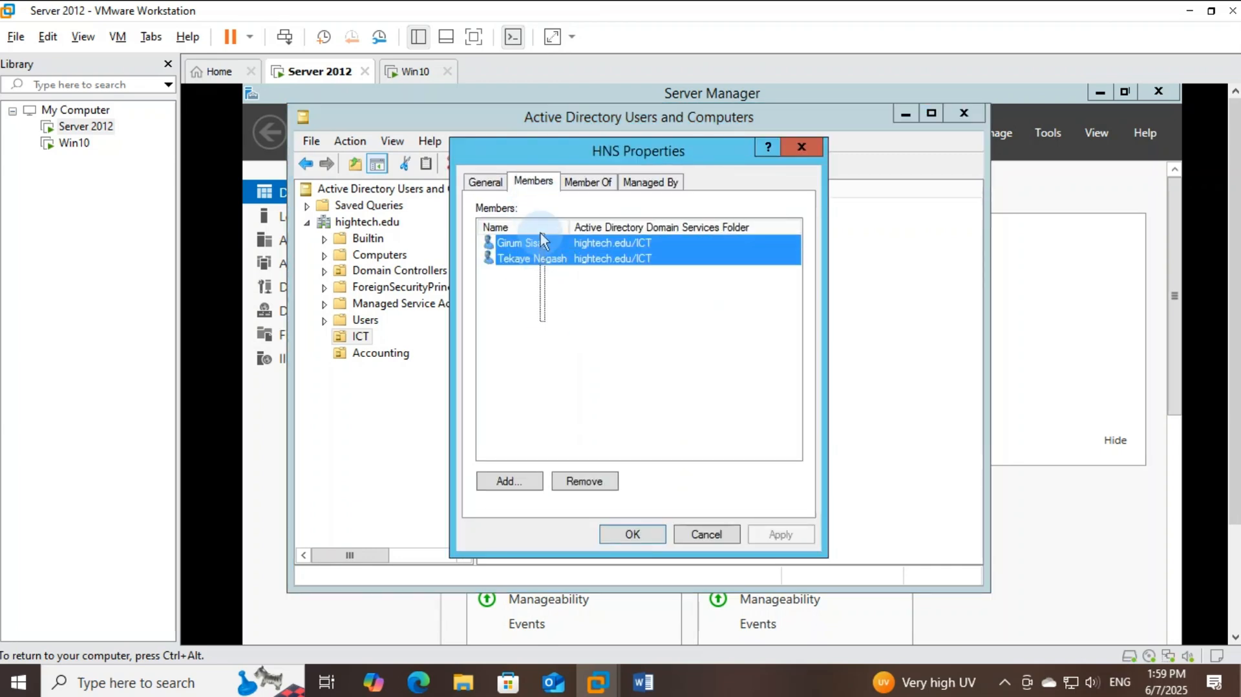
{"action": "left_click", "coordinate": [665, 533]}
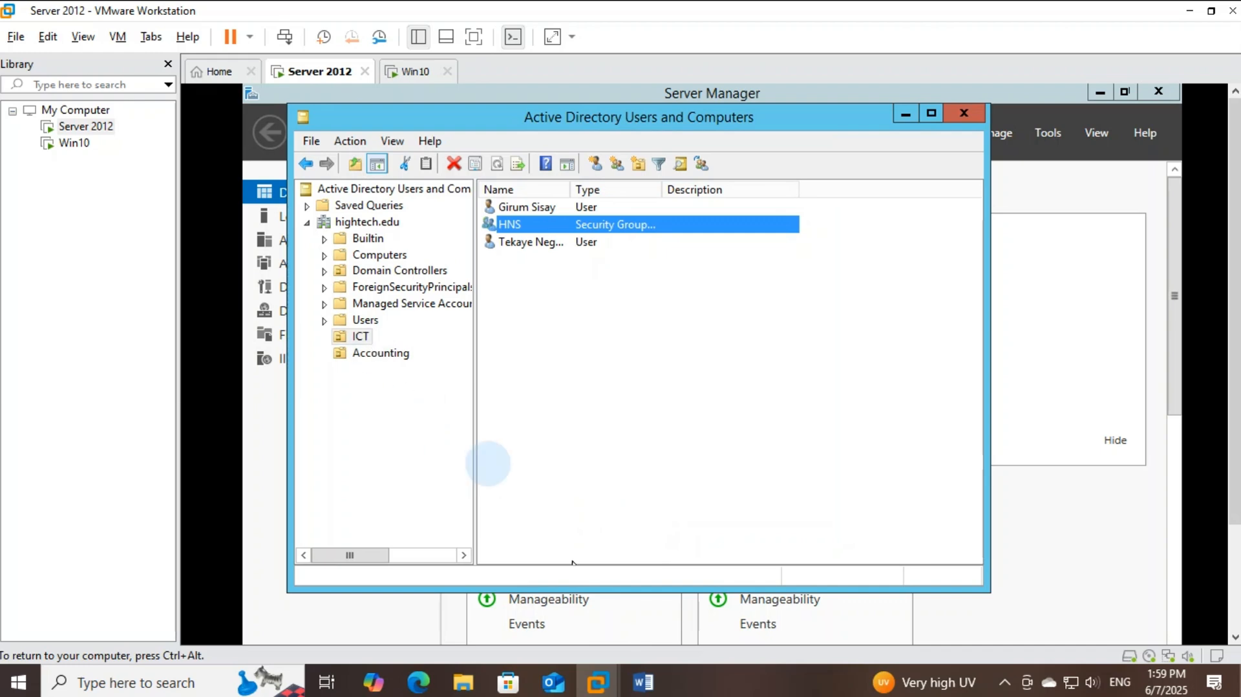
{"action": "left_click", "coordinate": [643, 682]}
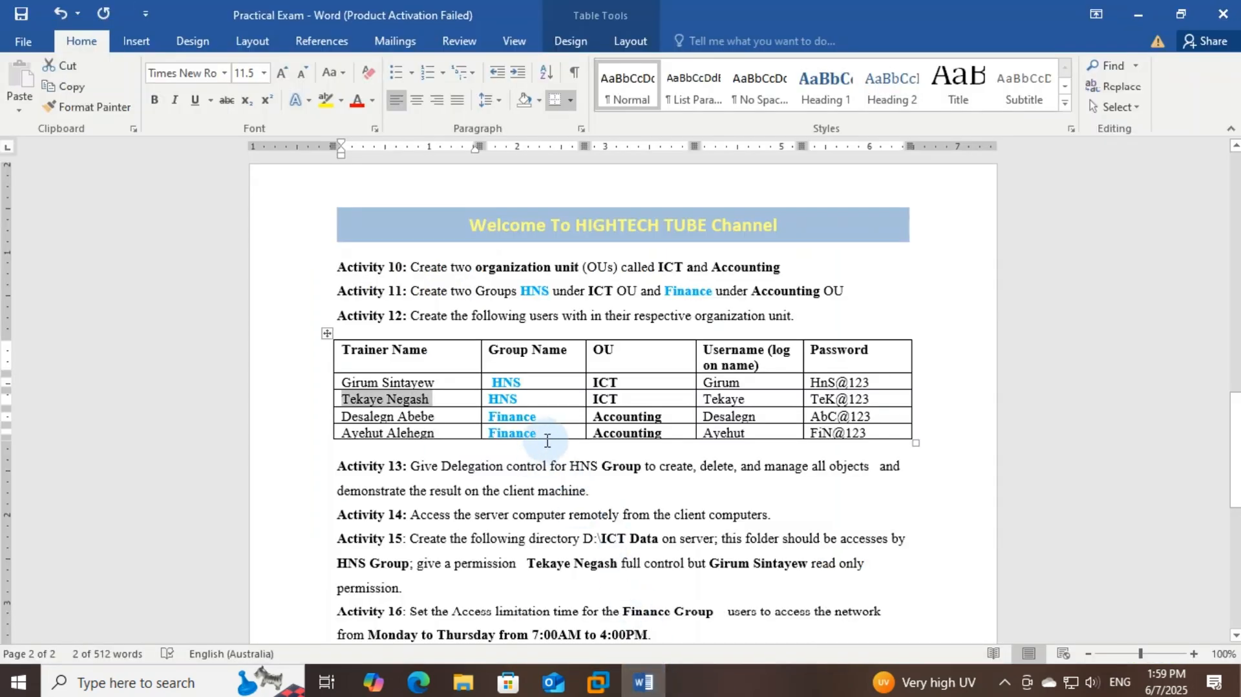
{"action": "left_click_drag", "start_coordinate": [548, 432], "coordinate": [403, 435]}
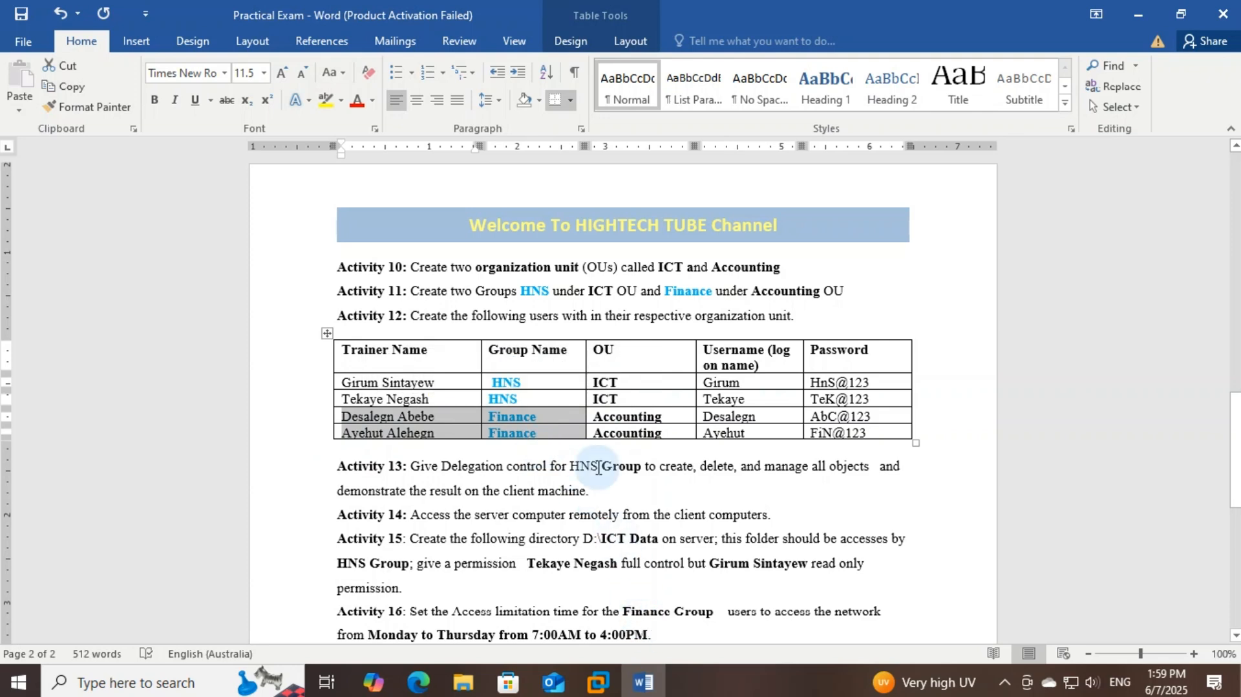
{"action": "left_click", "coordinate": [598, 682]}
{"action": "left_click", "coordinate": [593, 620]}
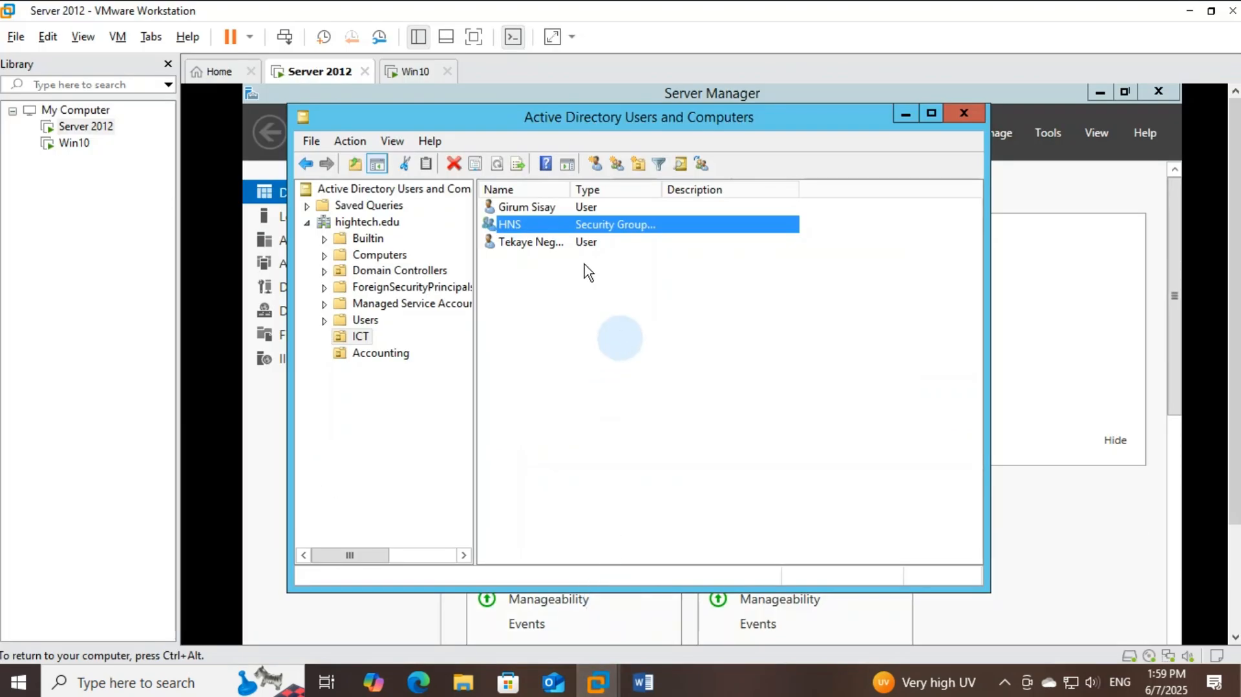
Start a new user in Accounting, checking the exam document, and fill in the name fields
{"action": "left_click", "coordinate": [388, 355]}
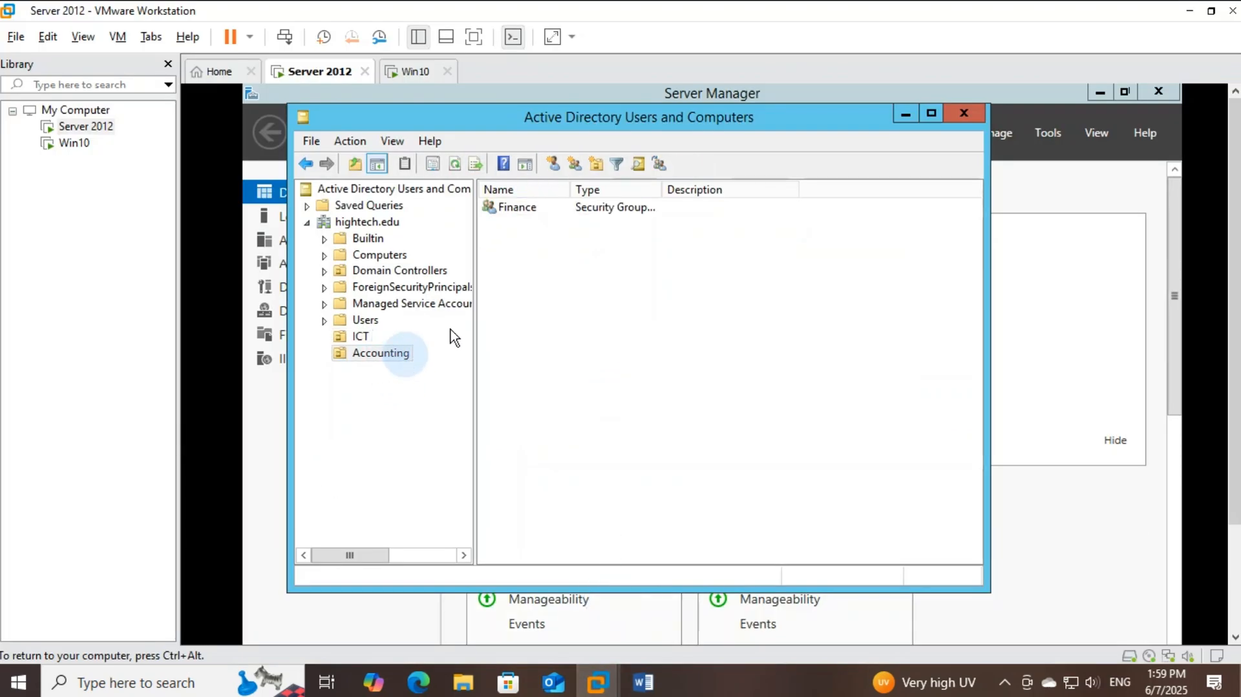
{"action": "left_click", "coordinate": [553, 165]}
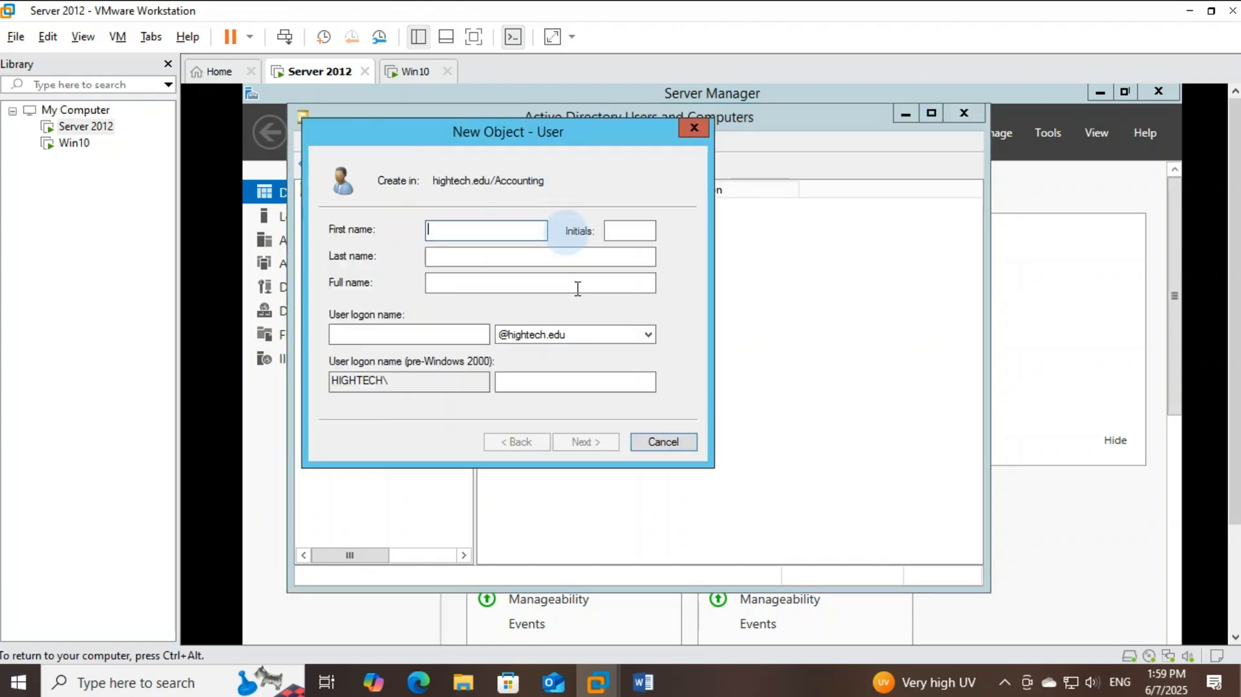
{"action": "left_click", "coordinate": [650, 687]}
{"action": "left_click", "coordinate": [650, 687]}
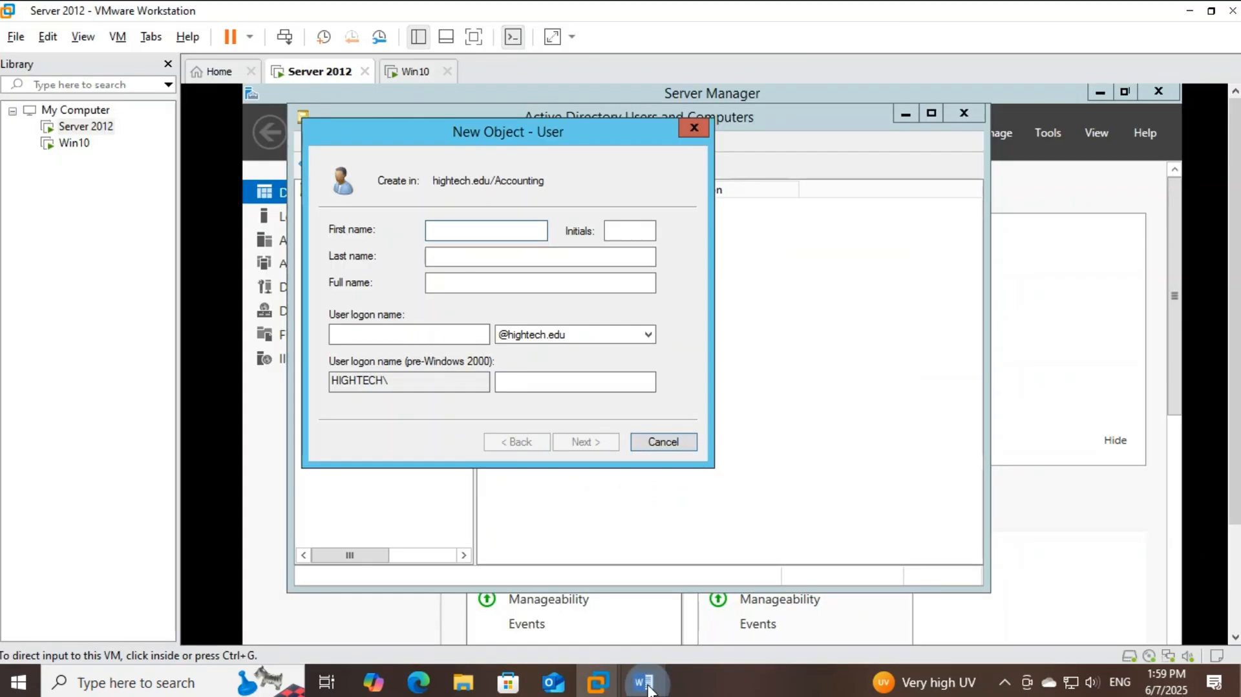
{"action": "left_click", "coordinate": [453, 369]}
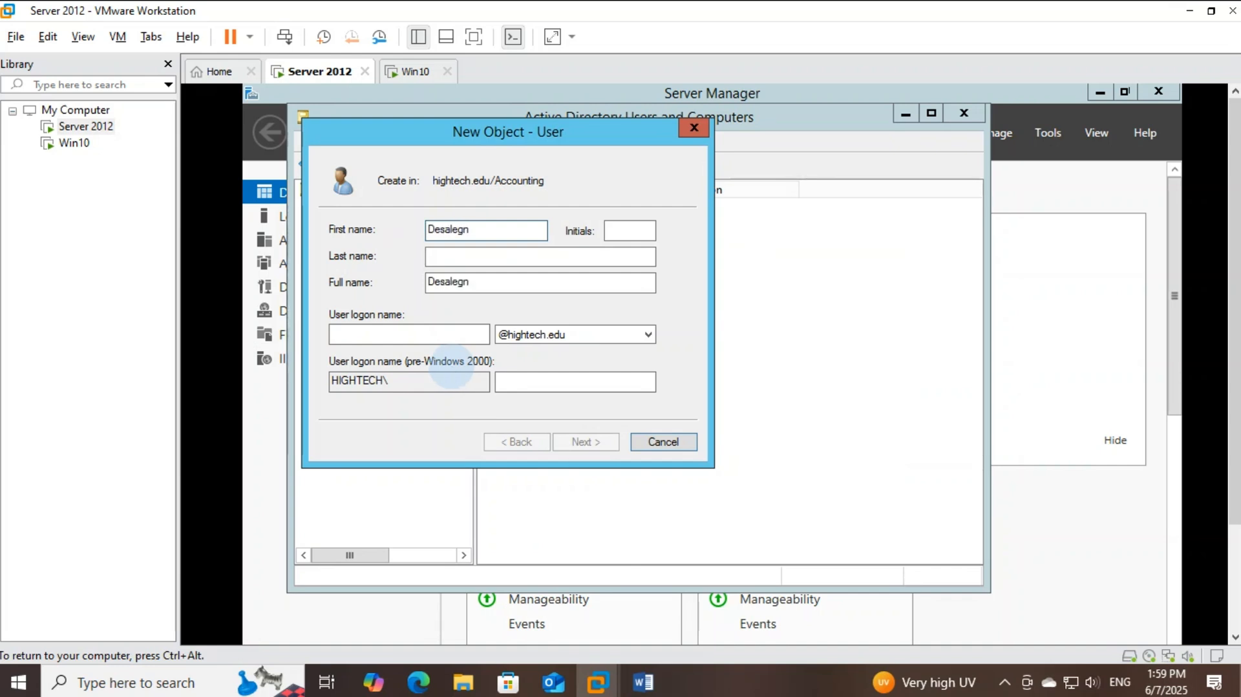
{"action": "key", "text": "Tab"}
{"action": "key", "text": "Tab"}
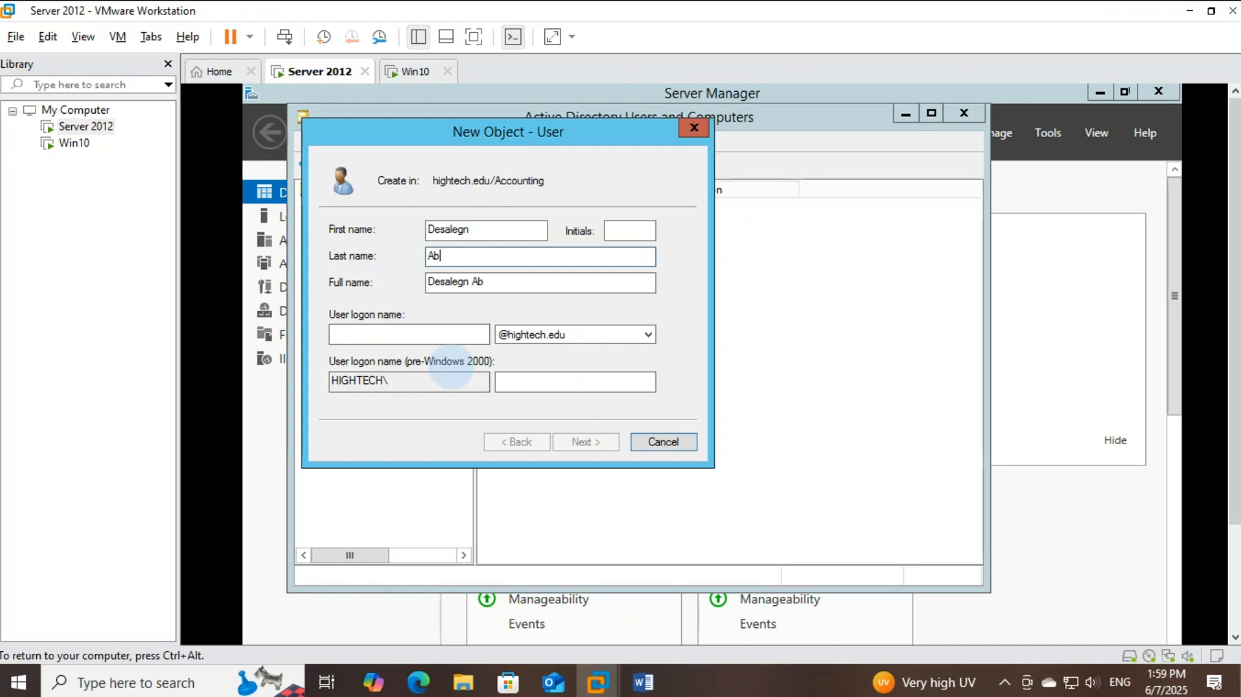
{"action": "left_click", "coordinate": [355, 335]}
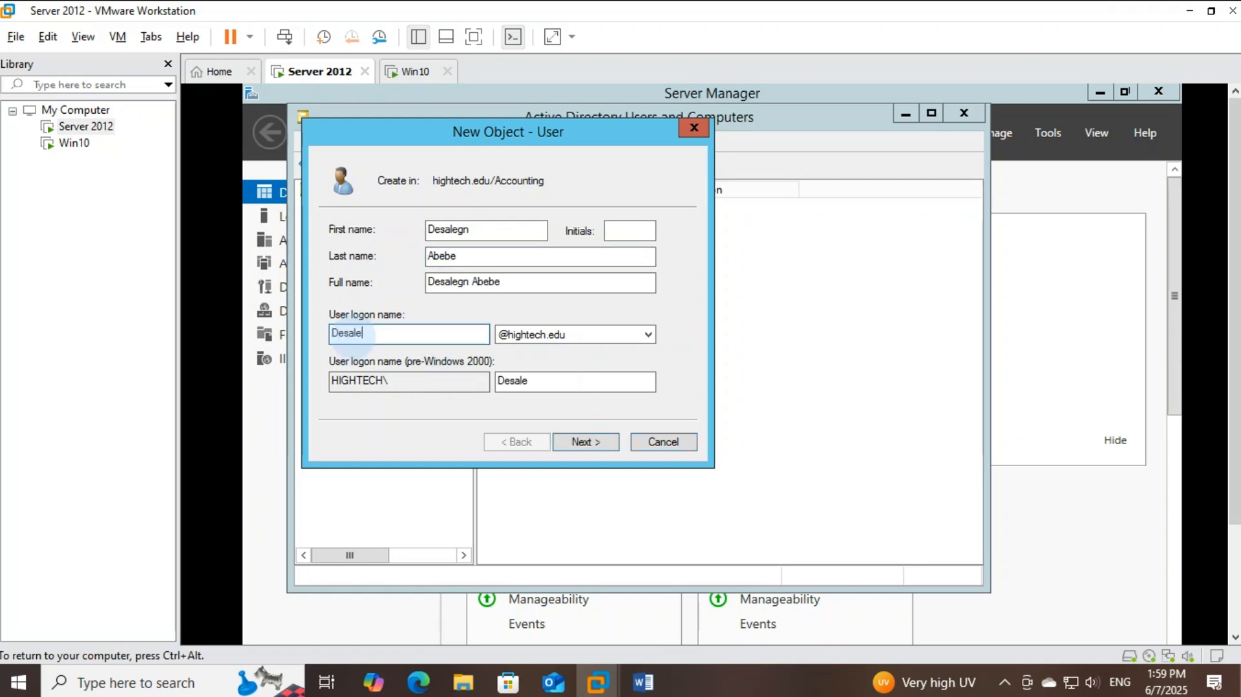
{"action": "left_click", "coordinate": [585, 441]}
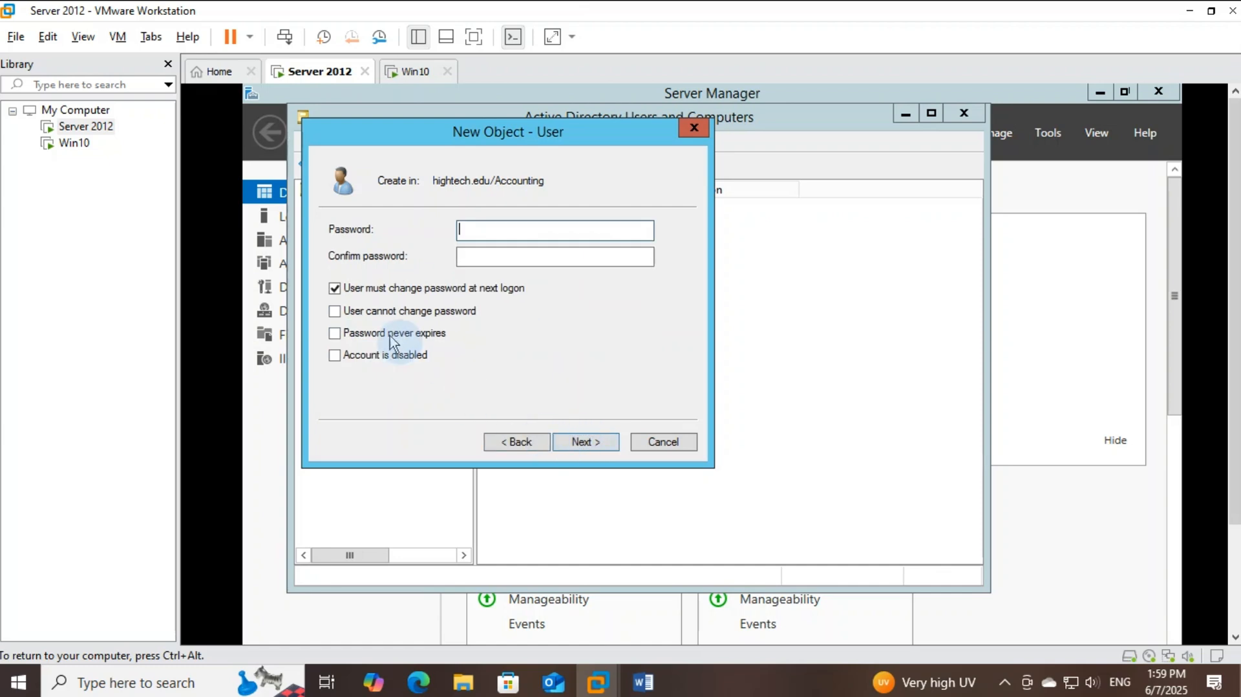
Make the password never expire, enter and confirm it, and create the user
{"action": "left_click", "coordinate": [335, 333]}
{"action": "left_click", "coordinate": [509, 230]}
{"action": "type", "text": "********"}
{"action": "key", "text": "Tab"}
{"action": "type", "text": "*"}
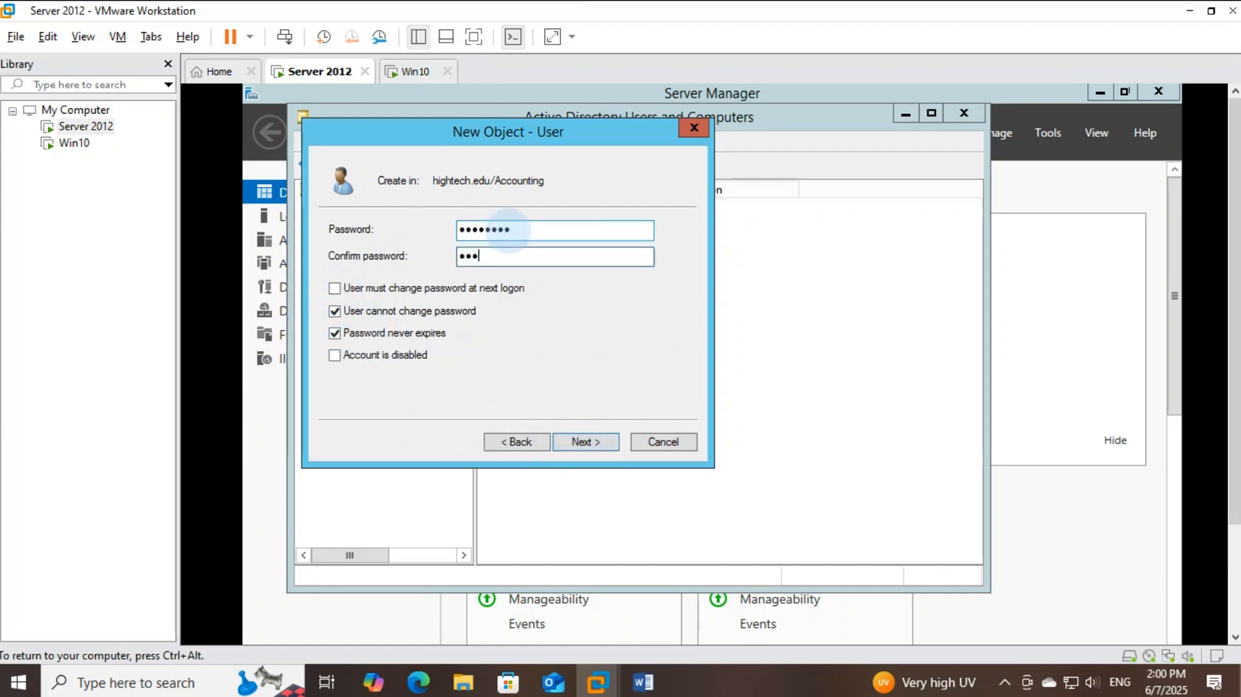
{"action": "type", "text": "*******"}
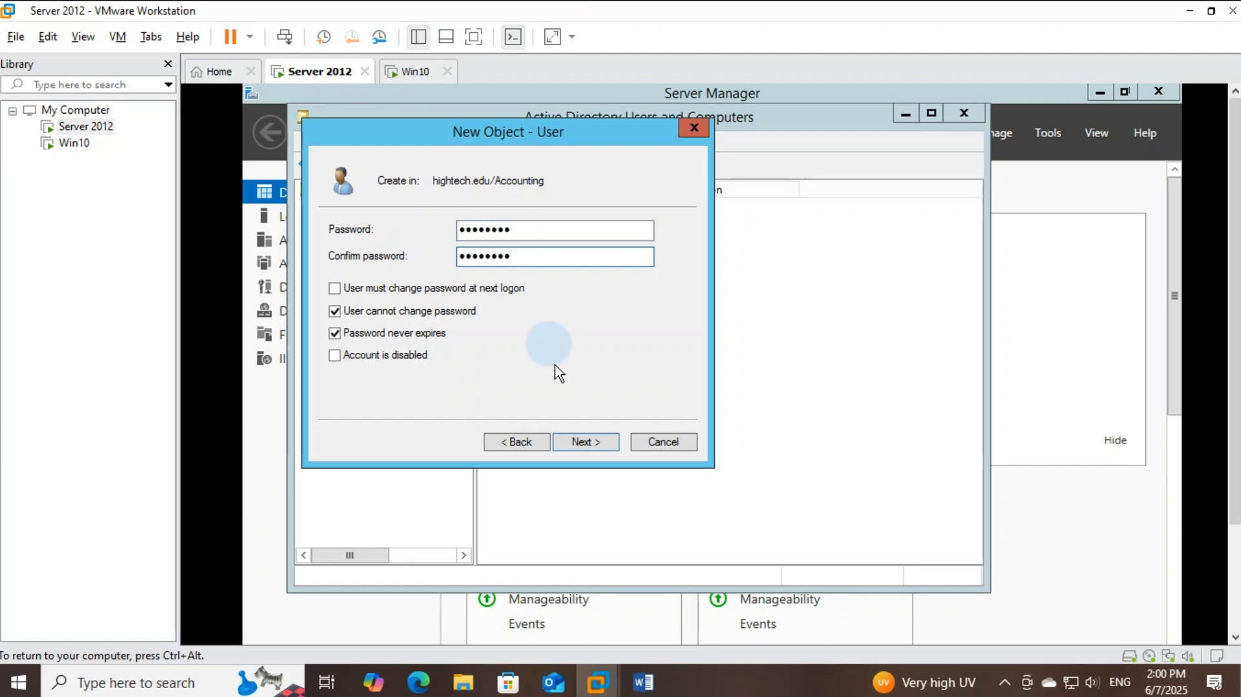
{"action": "left_click", "coordinate": [585, 442]}
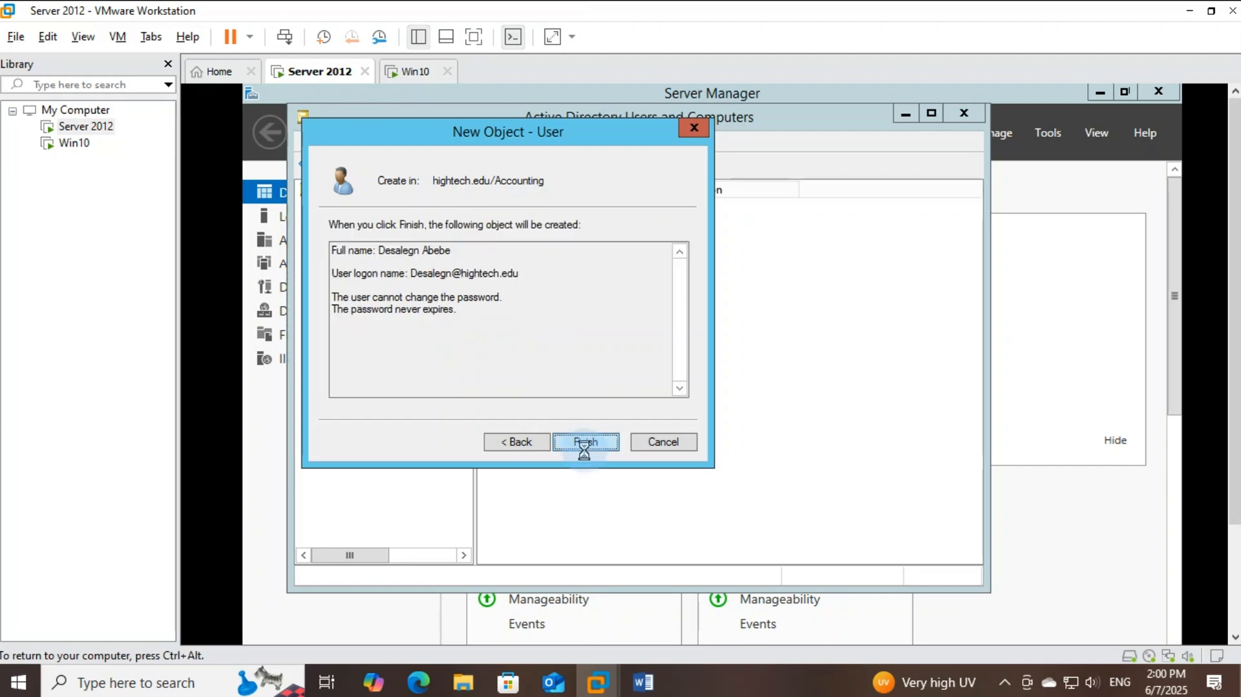
{"action": "left_click", "coordinate": [585, 441]}
Start a new user in the Accounting OU and enter the user's first and last names
{"action": "right_click", "coordinate": [576, 368]}
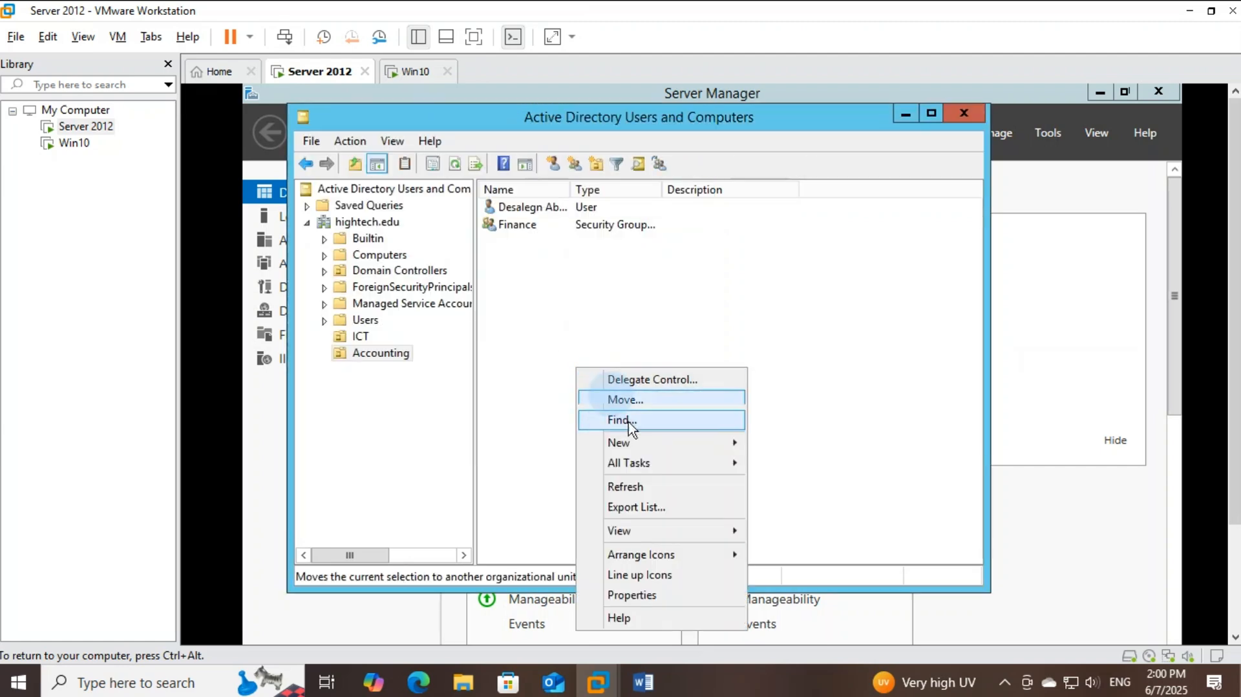
{"action": "left_click", "coordinate": [644, 682]}
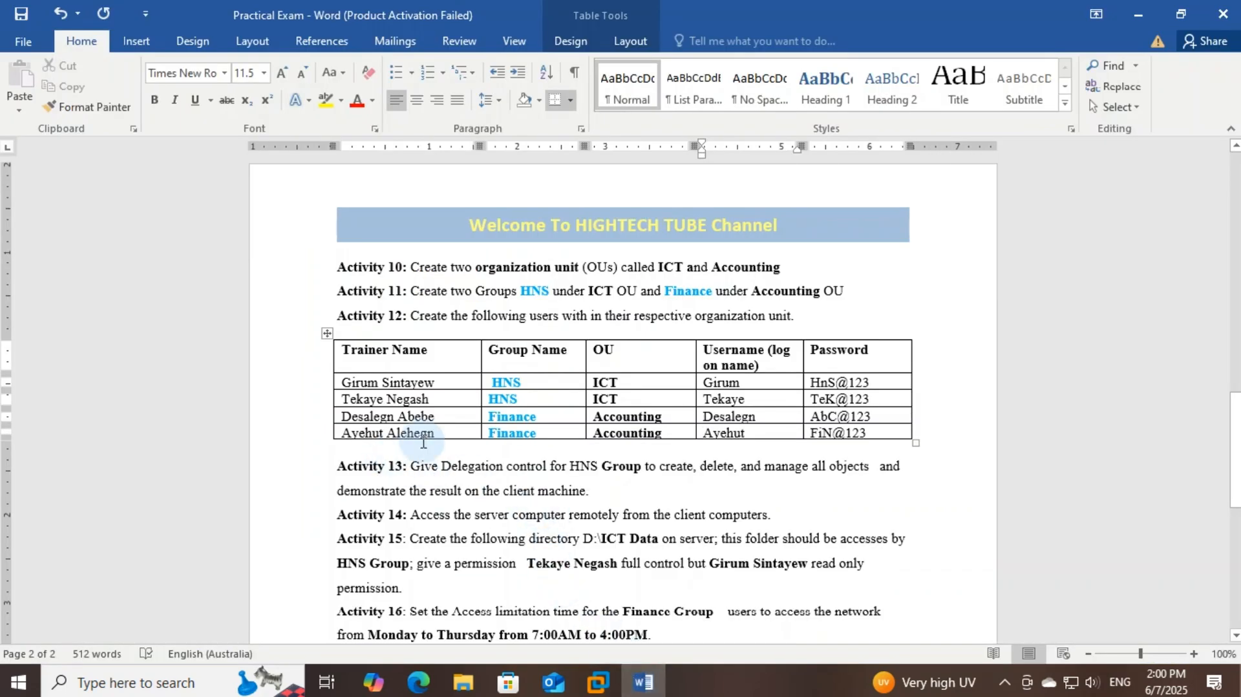
{"action": "left_click", "coordinate": [626, 690]}
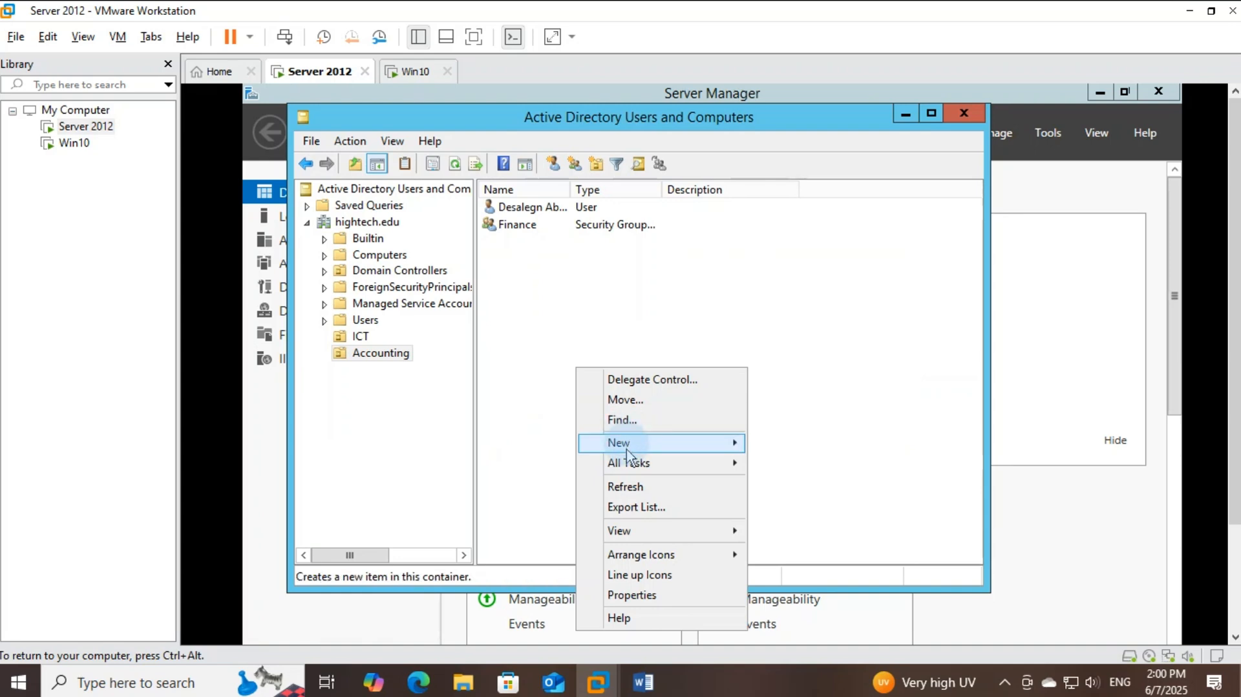
{"action": "mouse_move", "coordinate": [630, 444]}
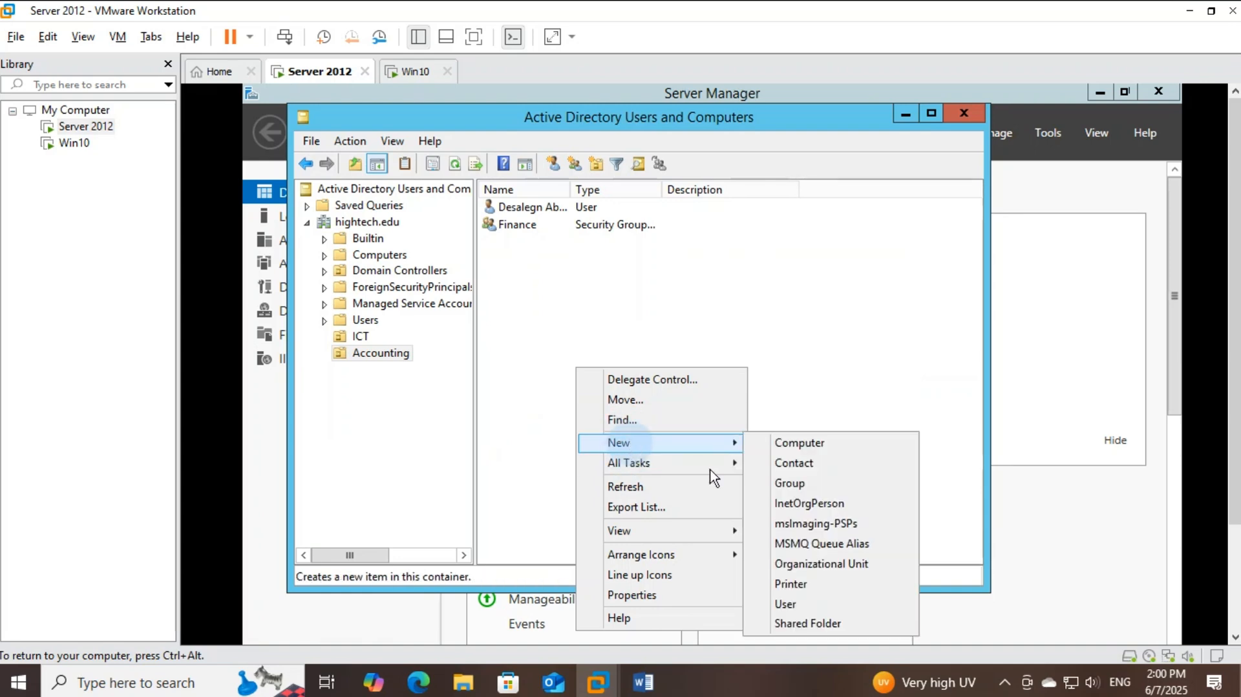
{"action": "left_click", "coordinate": [791, 604]}
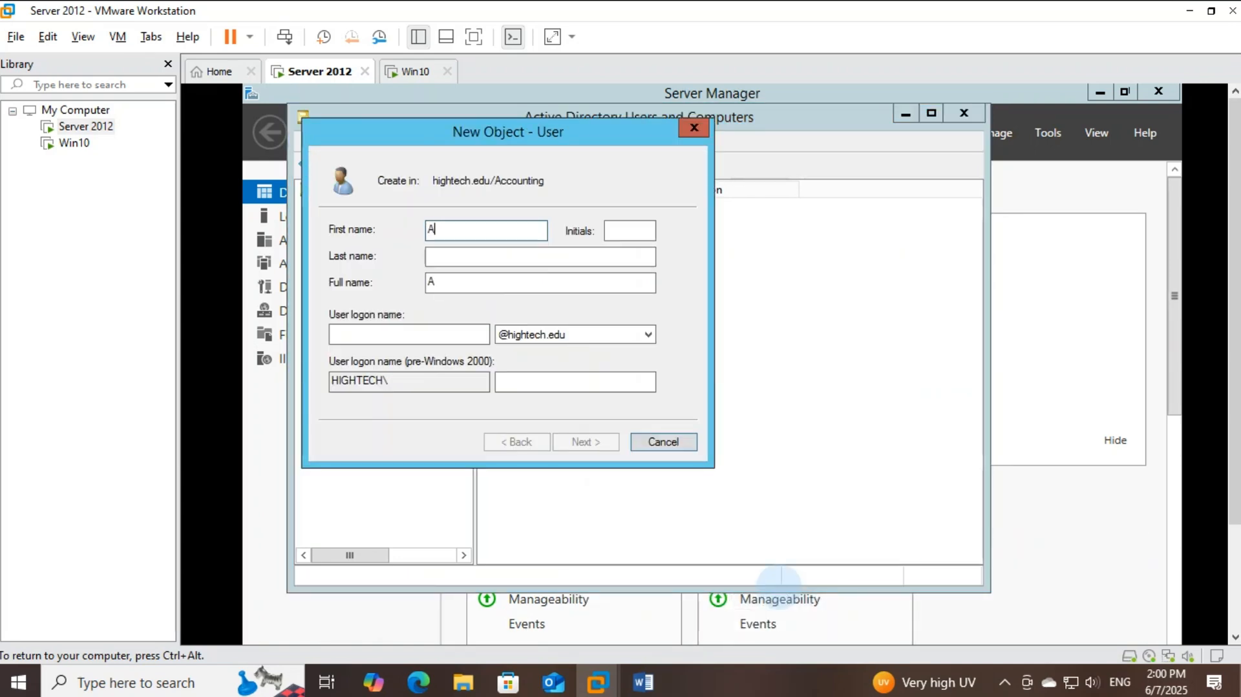
{"action": "key", "text": "Tab"}
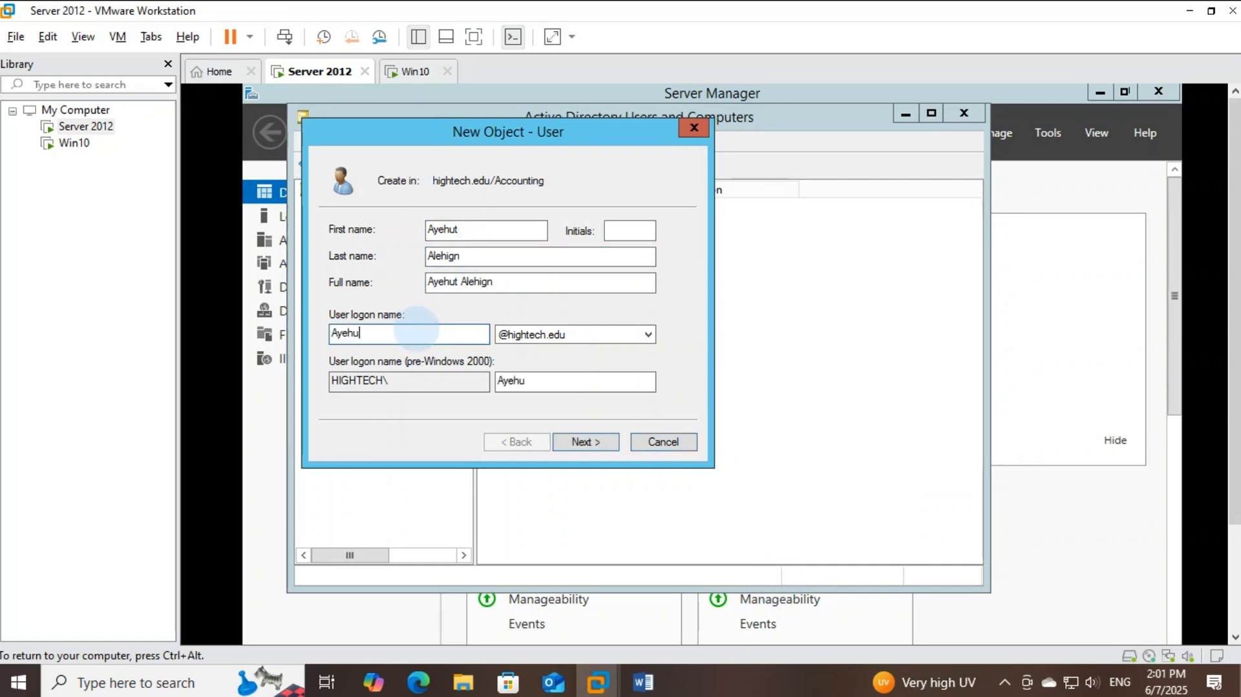
{"action": "left_click", "coordinate": [585, 443]}
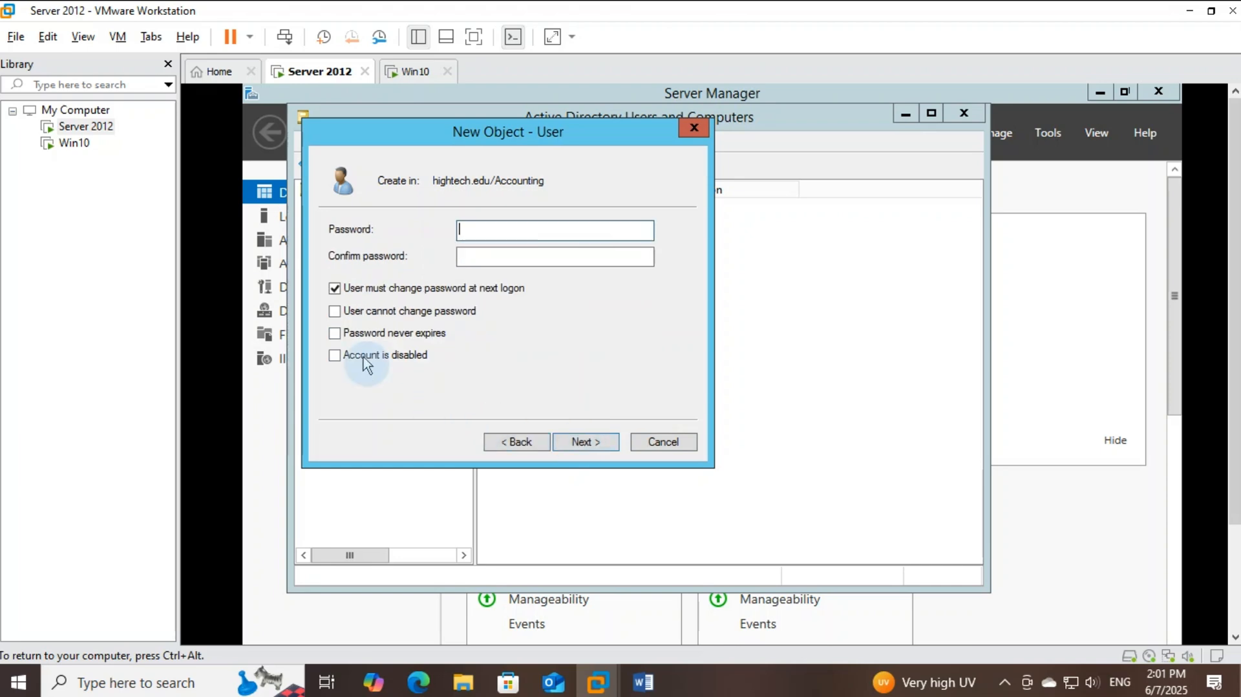
Untick must-change-at-logon, tick Password never expires, set the password and finish creating the user
{"action": "left_click", "coordinate": [335, 290]}
{"action": "left_click", "coordinate": [335, 333]}
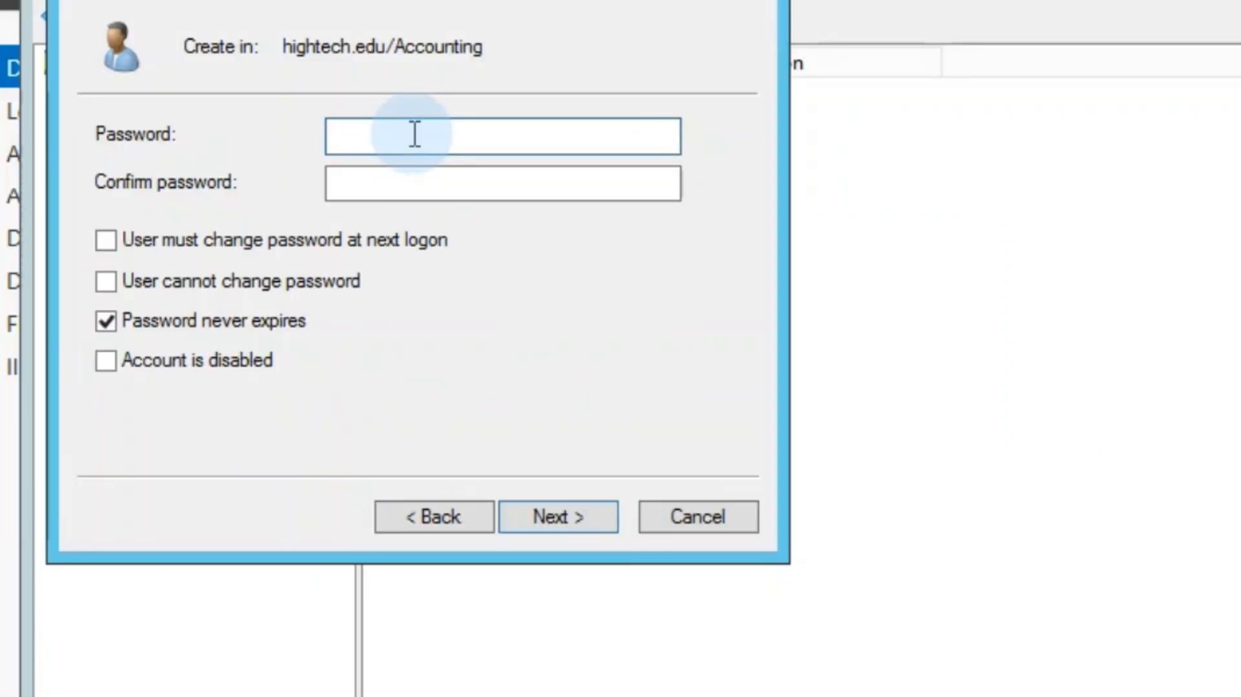
{"action": "left_click", "coordinate": [412, 134]}
{"action": "type", "text": "••••••••"}
{"action": "key", "text": "Tab"}
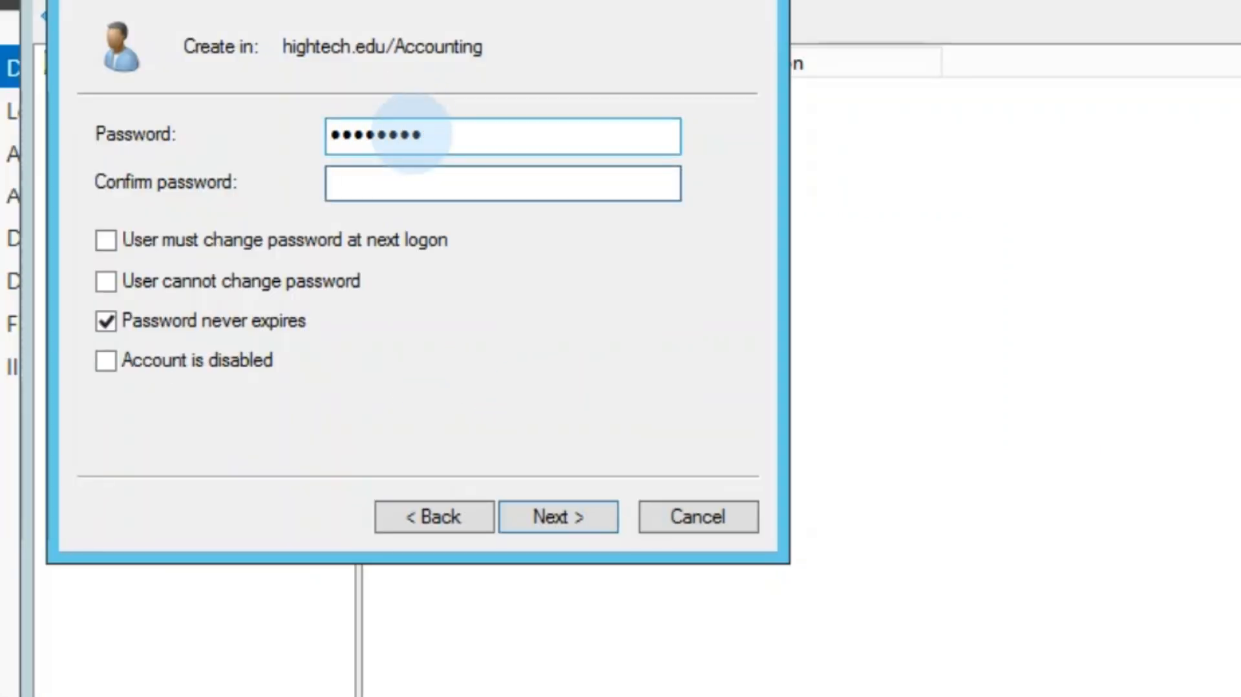
{"action": "type", "text": "••••••••"}
{"action": "left_click", "coordinate": [559, 516]}
{"action": "left_click", "coordinate": [560, 517]}
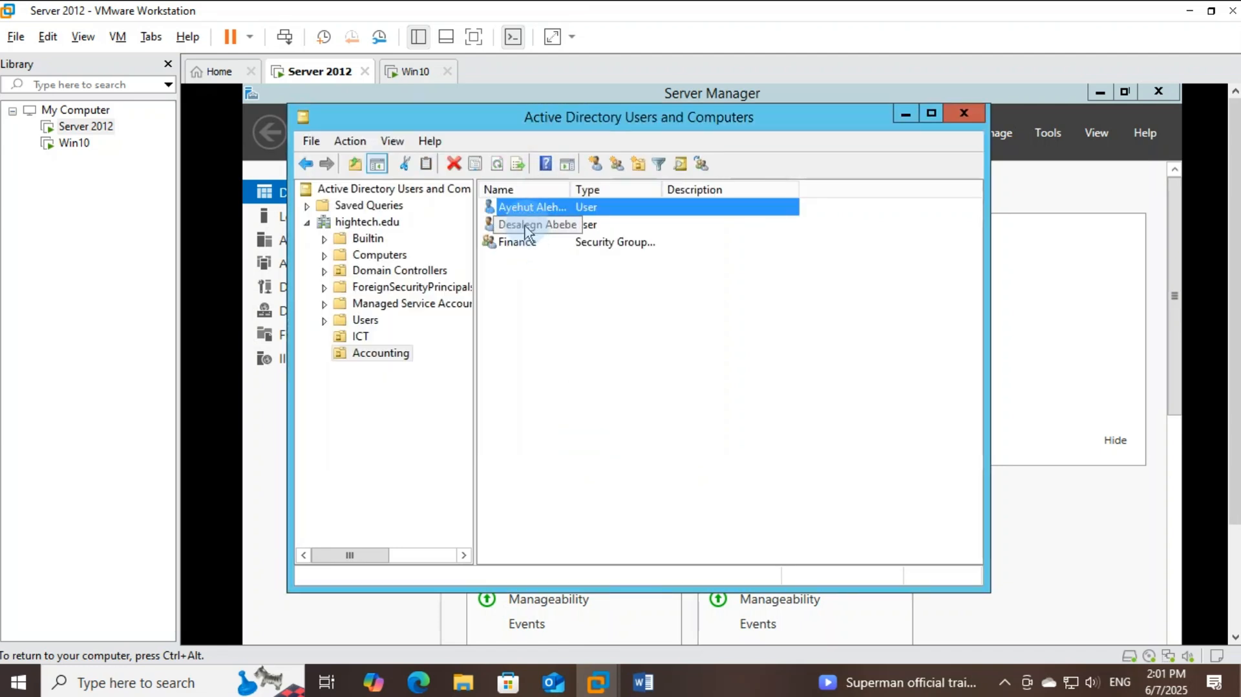
Add the first Accounting user to the Finance group's members
{"action": "left_click", "coordinate": [526, 245]}
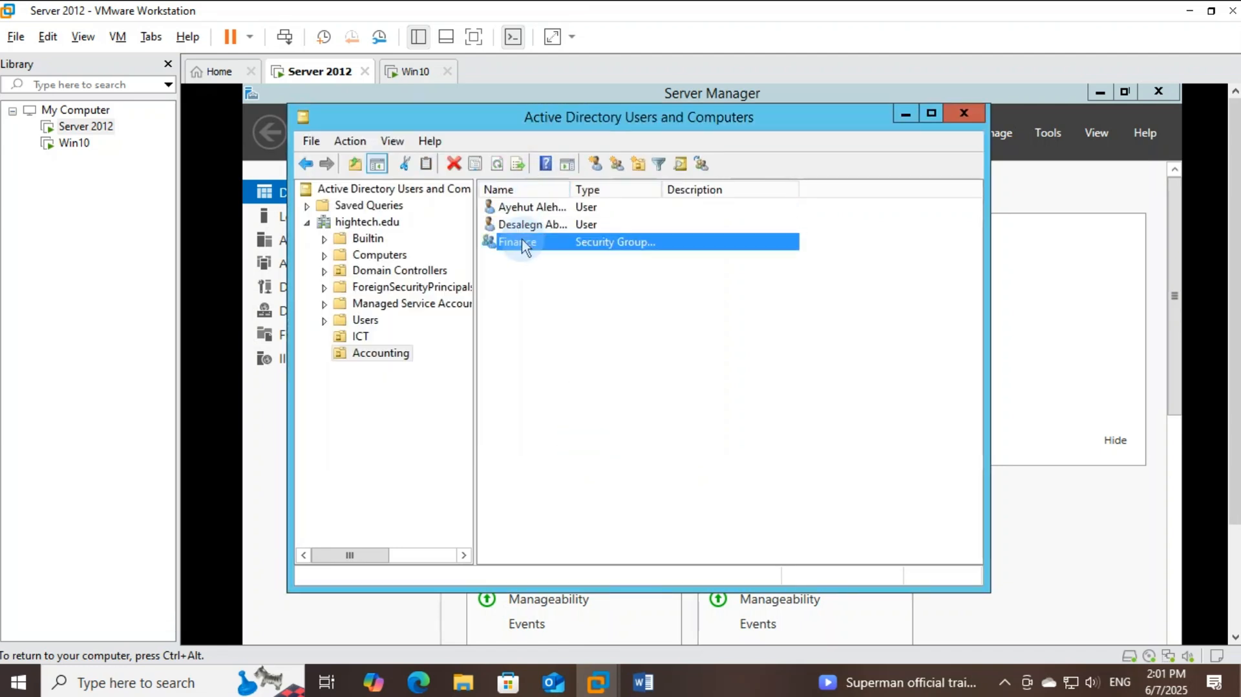
{"action": "double_click", "coordinate": [528, 245]}
{"action": "left_click", "coordinate": [532, 182]}
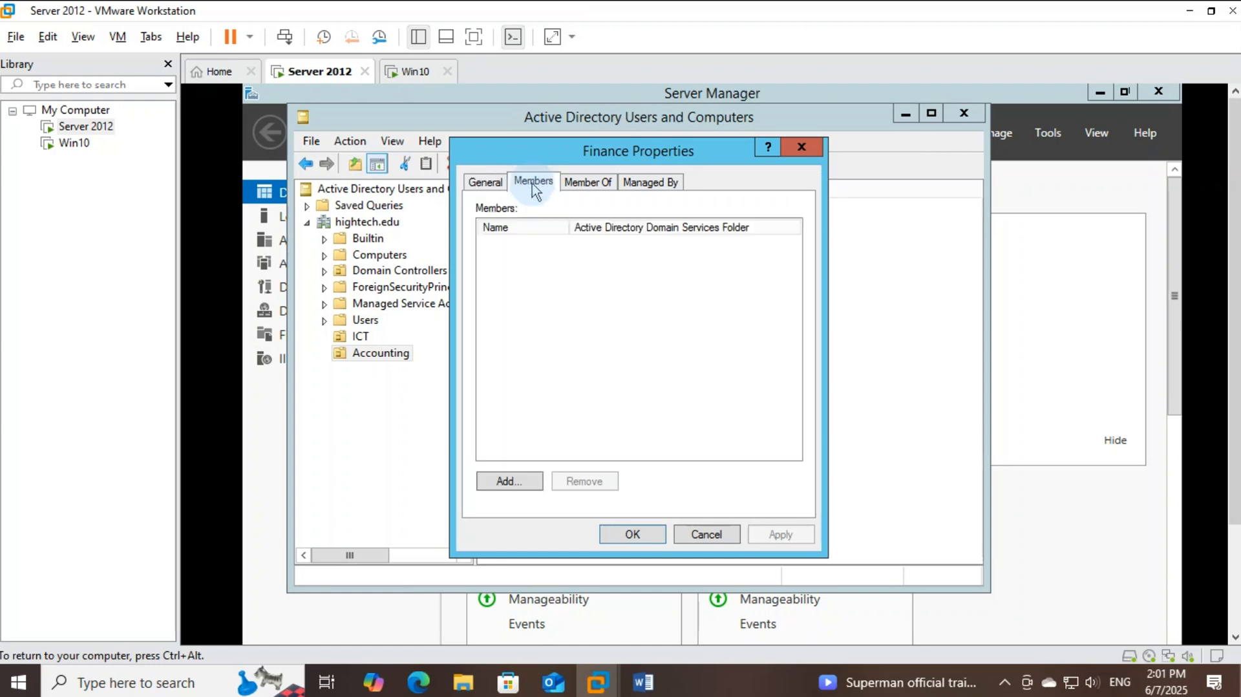
{"action": "left_click", "coordinate": [495, 486]}
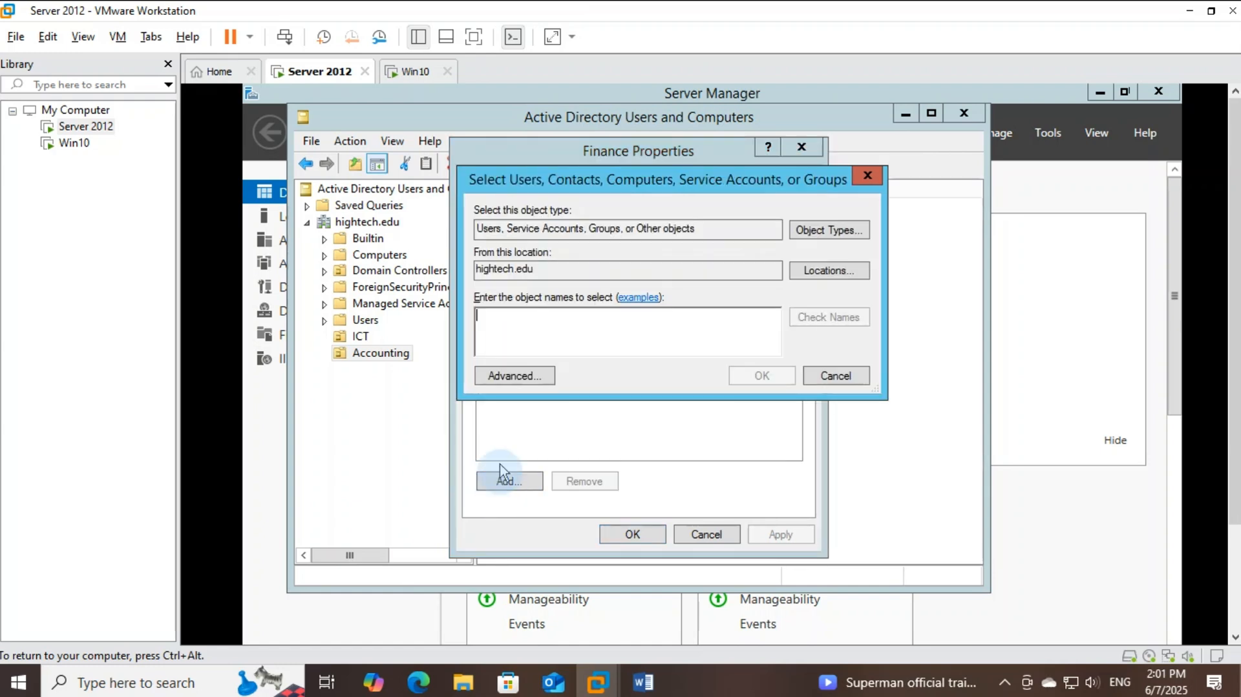
{"action": "left_click", "coordinate": [529, 352]}
{"action": "type", "text": "a"}
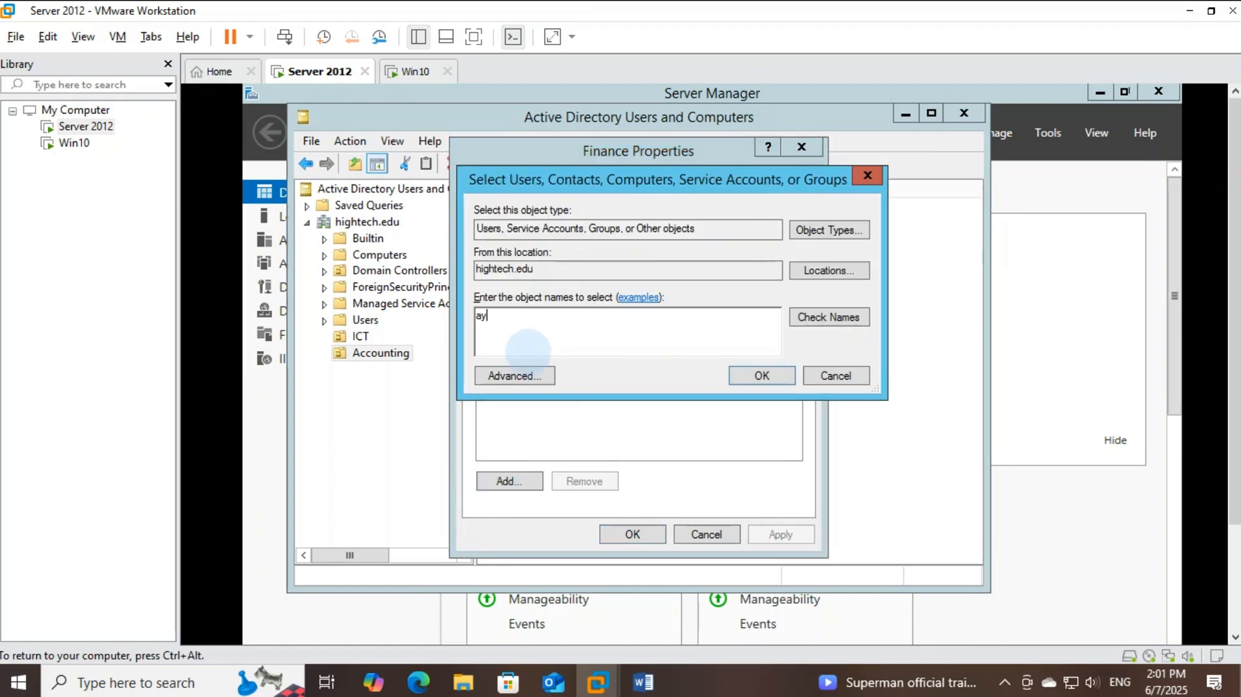
{"action": "type", "text": "y"}
{"action": "left_click", "coordinate": [808, 318]}
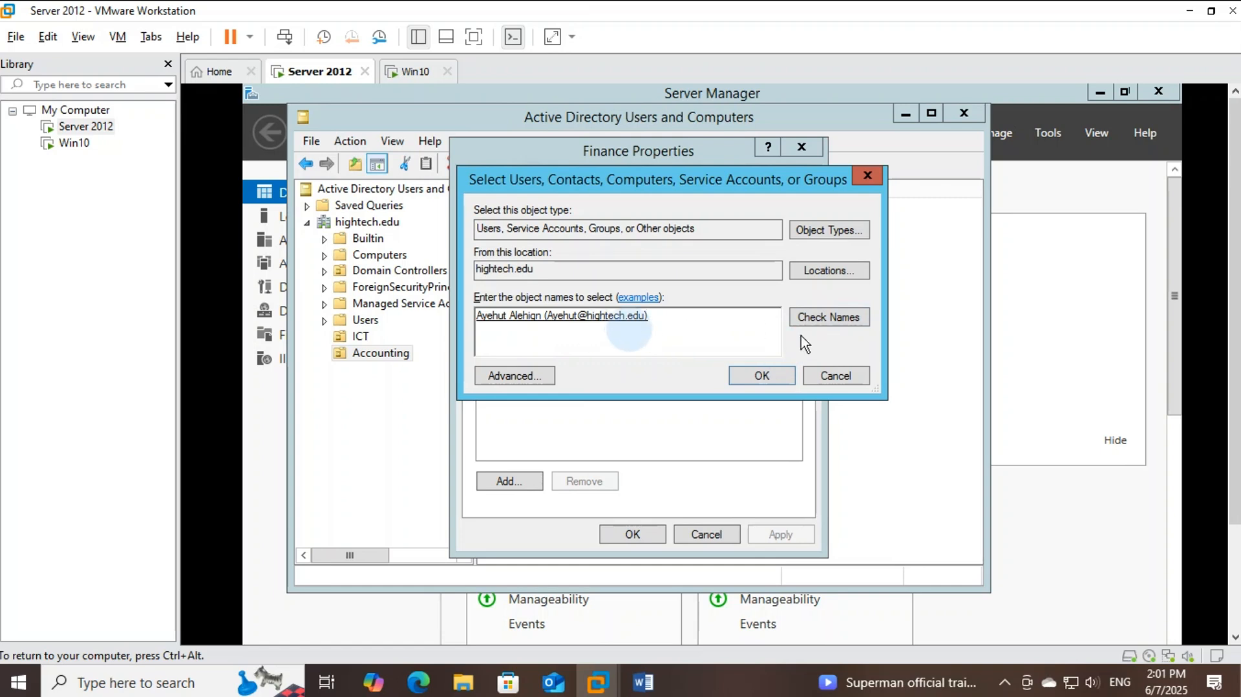
{"action": "left_click", "coordinate": [782, 377]}
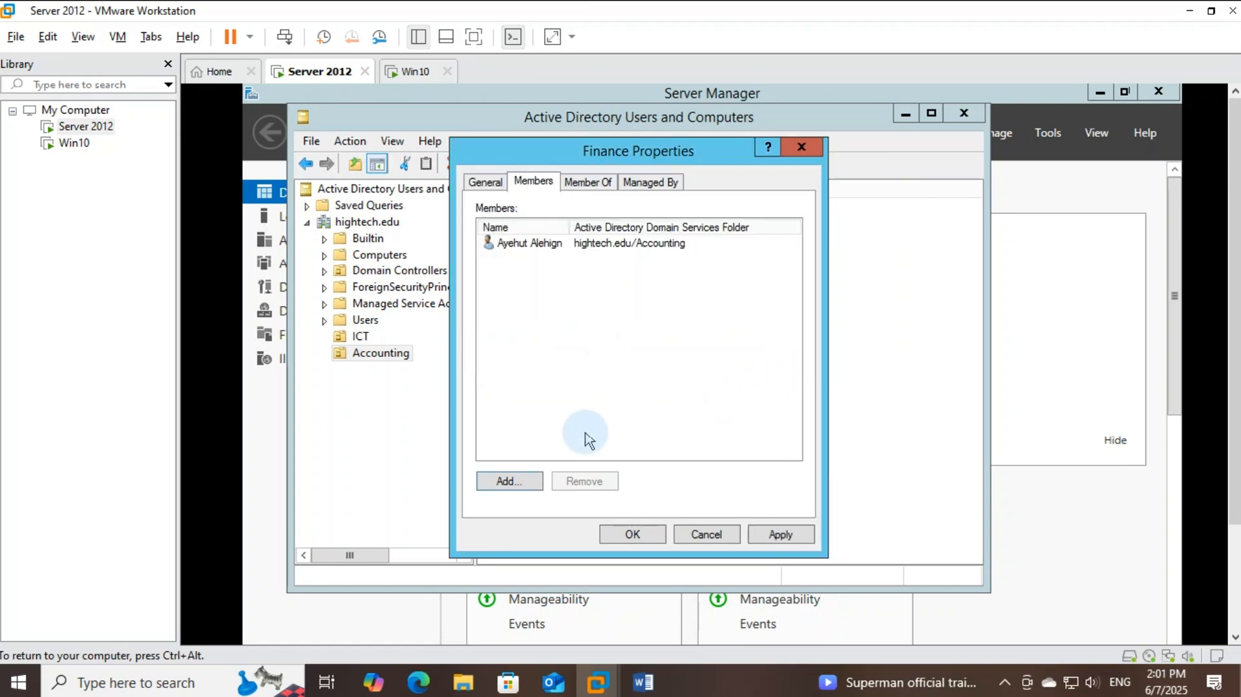
Add the second Accounting user to Finance and apply the membership changes
{"action": "left_click_drag", "start_coordinate": [643, 158], "coordinate": [765, 169]}
{"action": "left_click", "coordinate": [632, 492]}
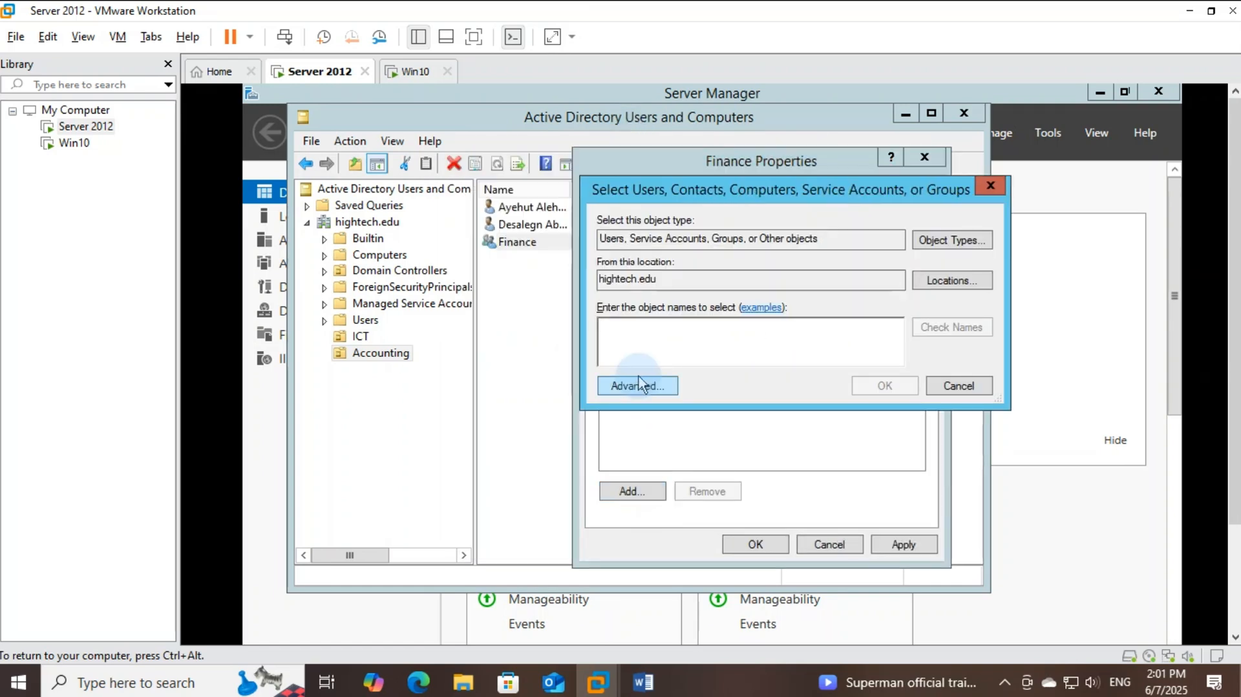
{"action": "type", "text": "desa"}
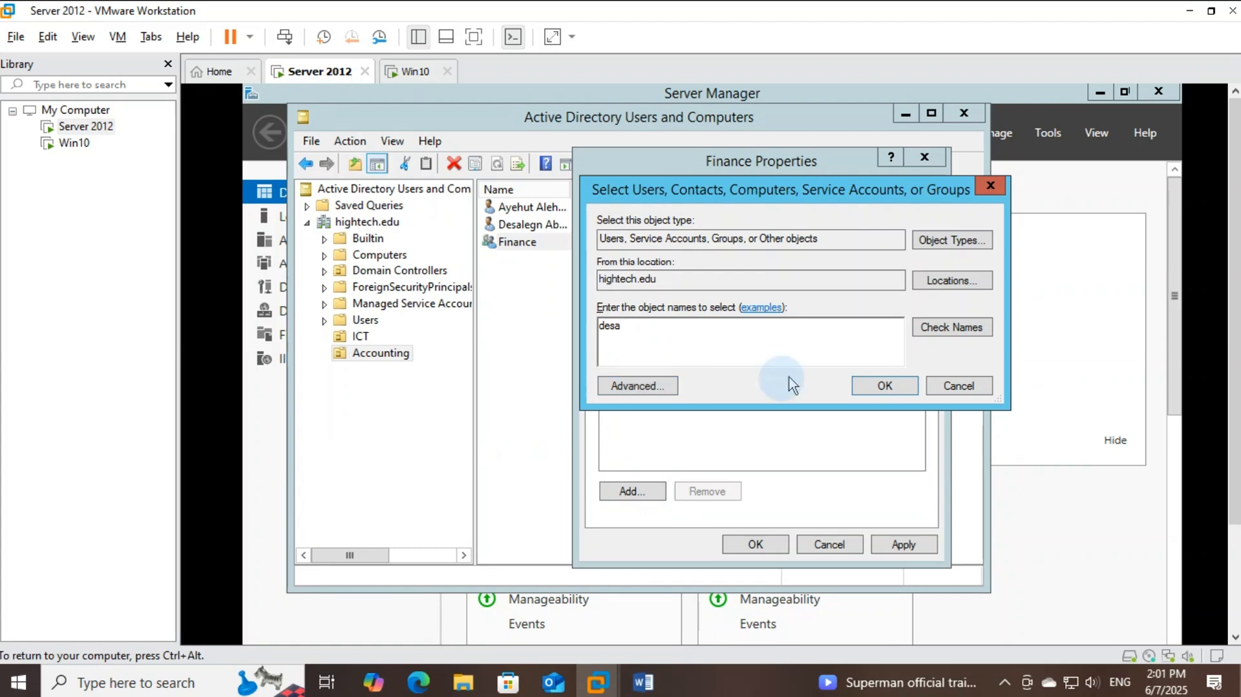
{"action": "left_click", "coordinate": [940, 325]}
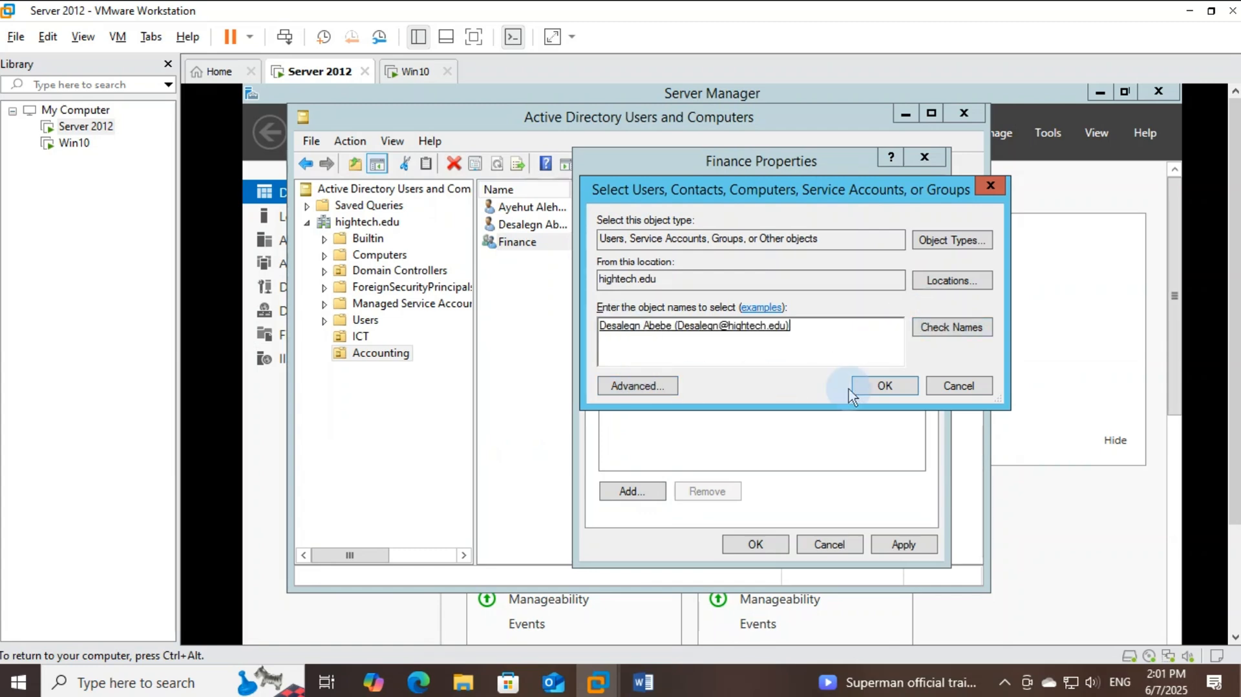
{"action": "left_click", "coordinate": [895, 386]}
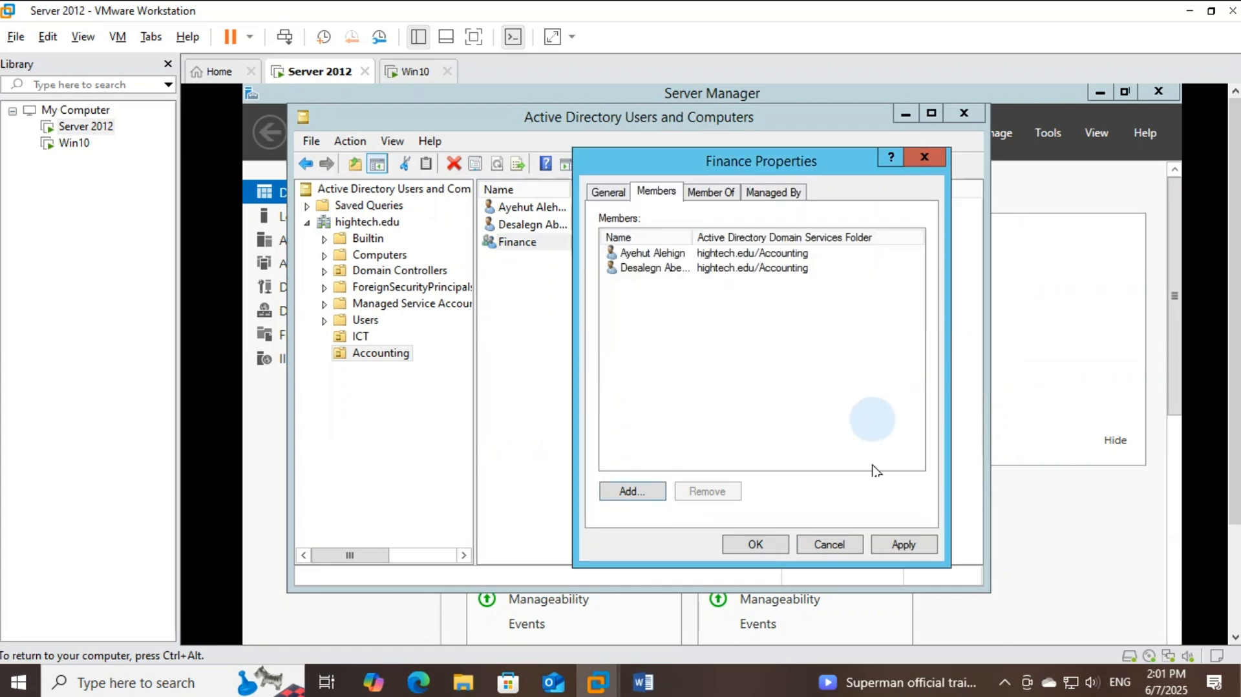
{"action": "left_click", "coordinate": [904, 545]}
{"action": "left_click", "coordinate": [755, 545]}
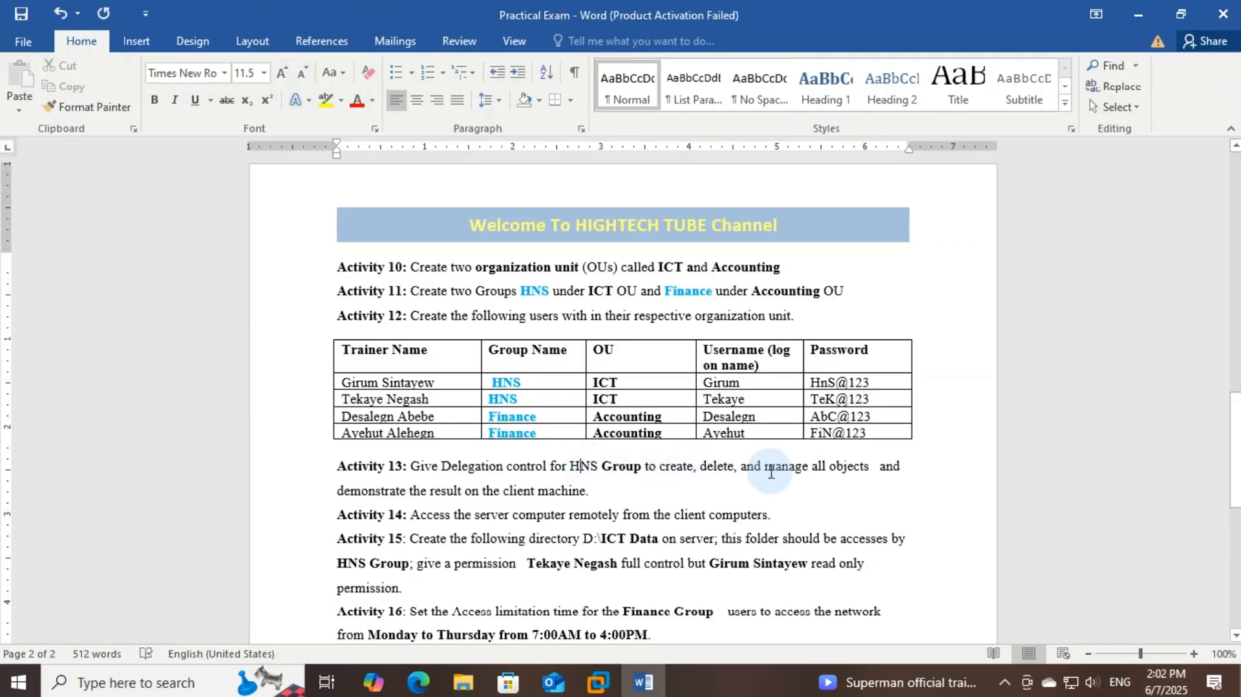
{"action": "double_click", "coordinate": [489, 477]}
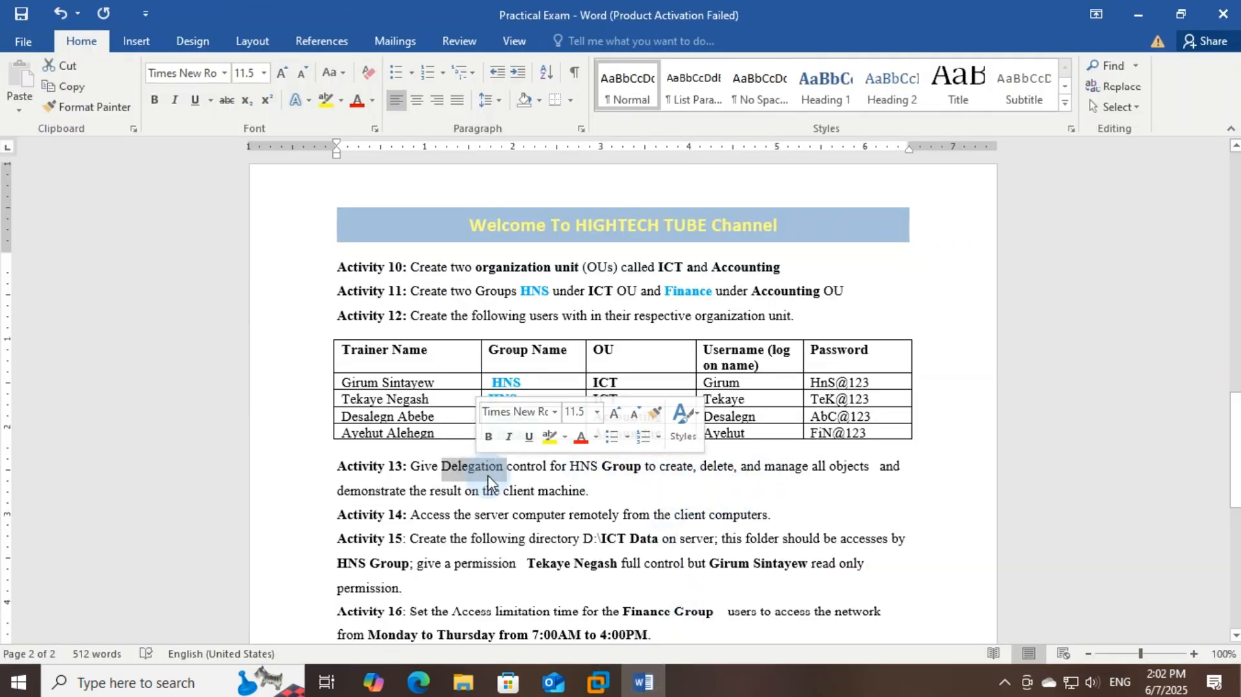
{"action": "double_click", "coordinate": [579, 466]}
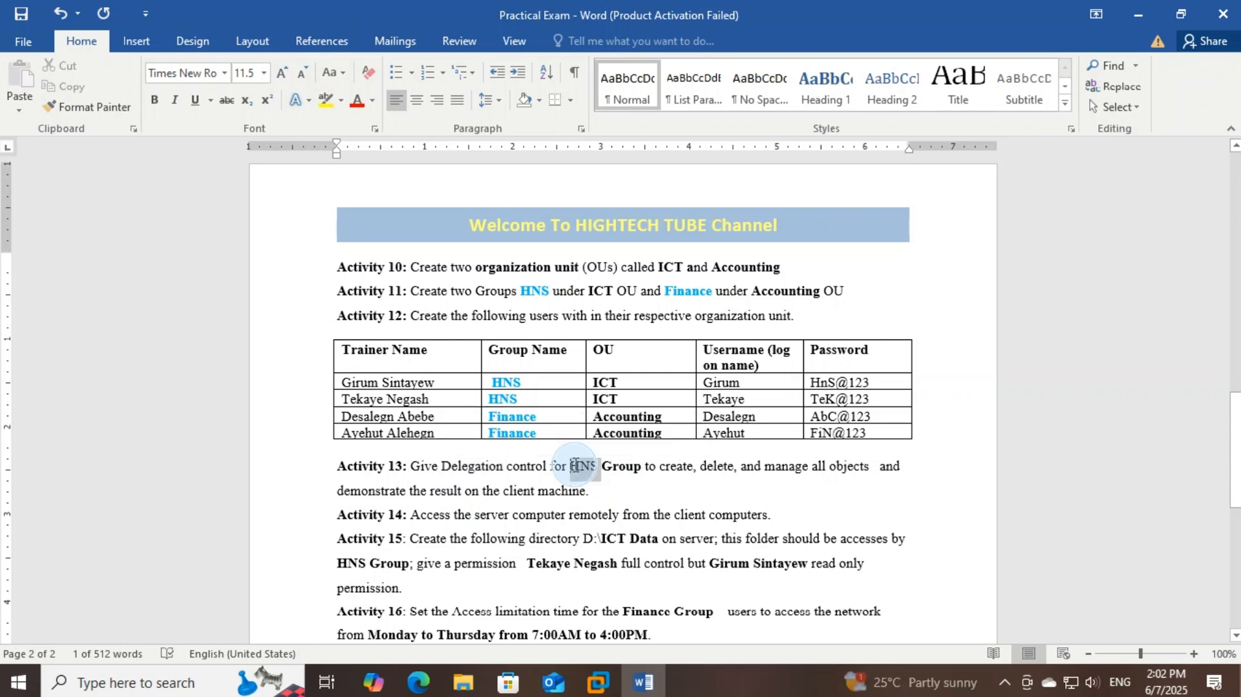
{"action": "left_click_drag", "start_coordinate": [661, 468], "coordinate": [823, 475]}
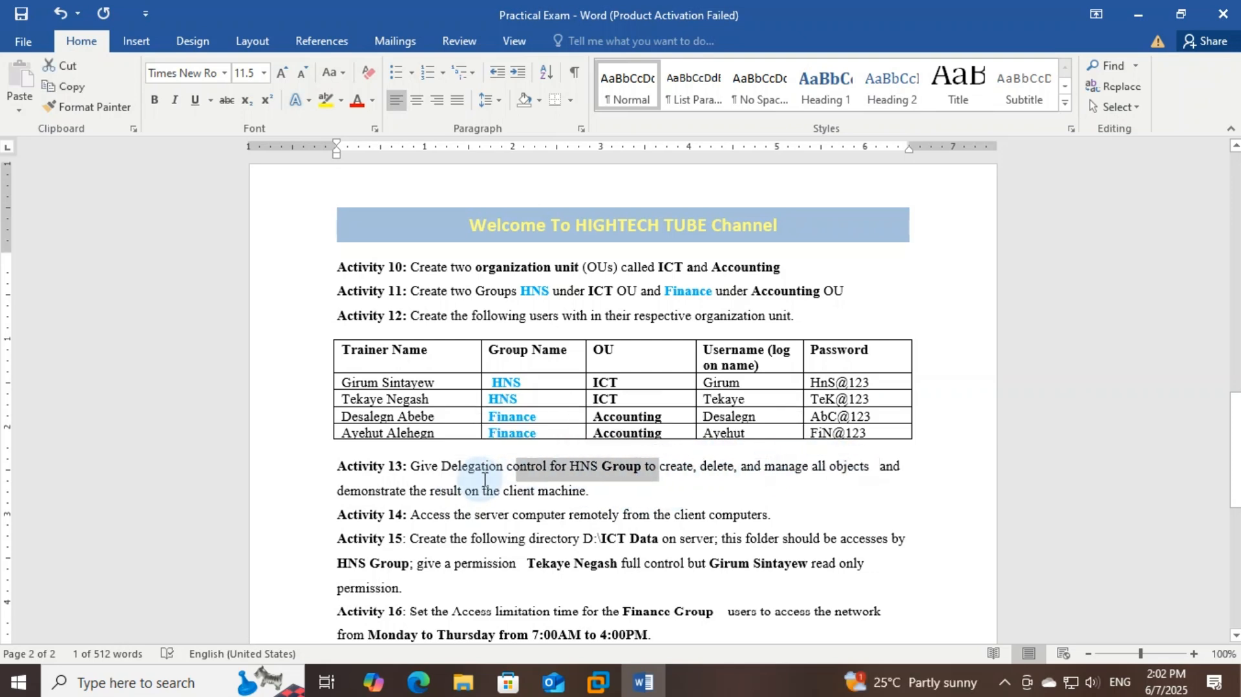
{"action": "mouse_move", "coordinate": [598, 682]}
{"action": "left_click", "coordinate": [624, 617]}
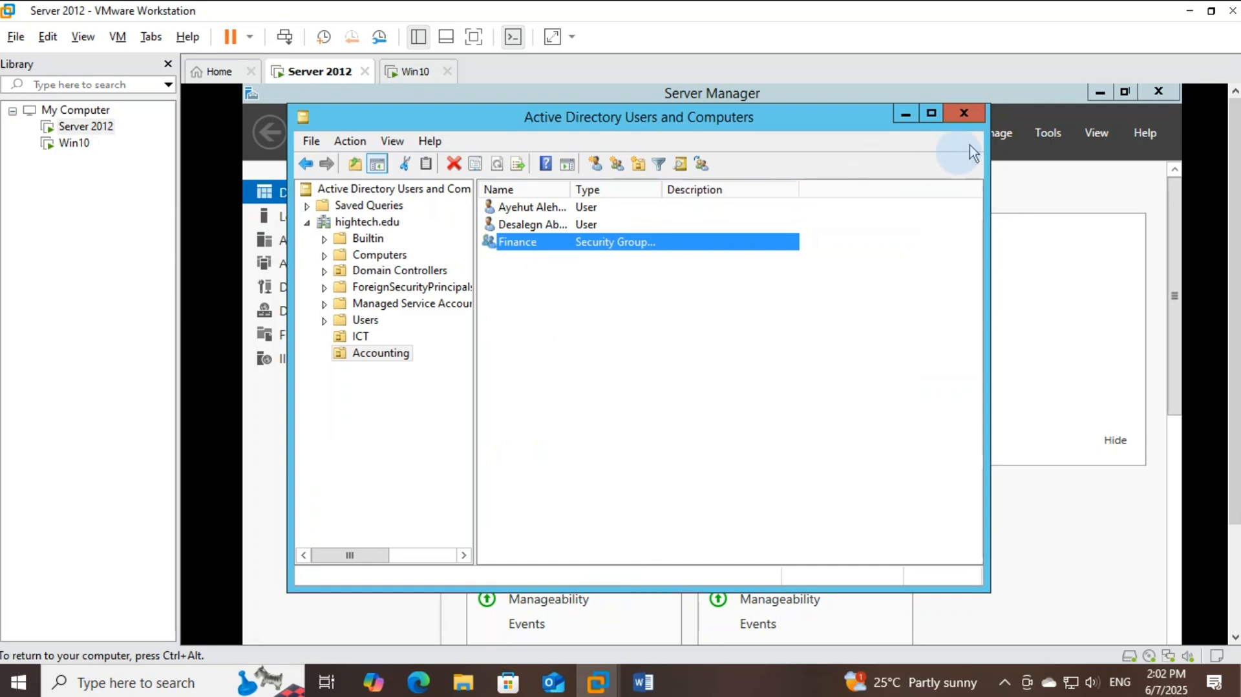
Close and reopen Active Directory Users and Computers from Server Manager's tools
{"action": "left_click", "coordinate": [965, 117]}
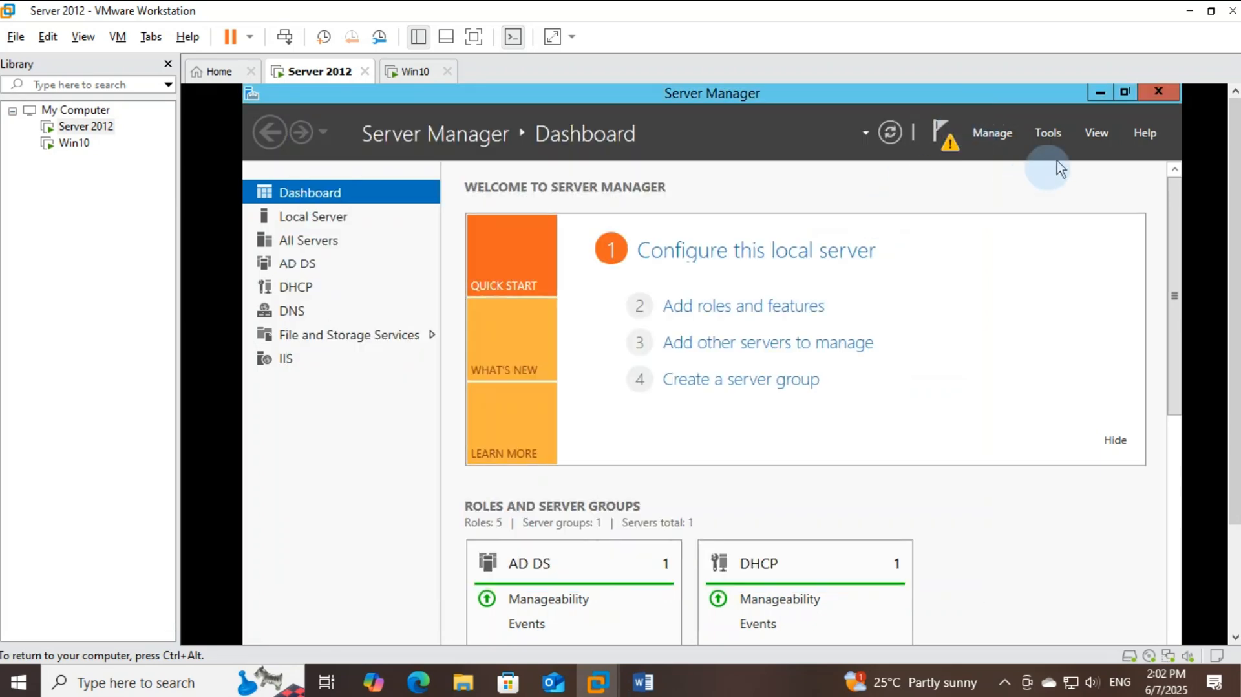
{"action": "left_click", "coordinate": [1048, 132]}
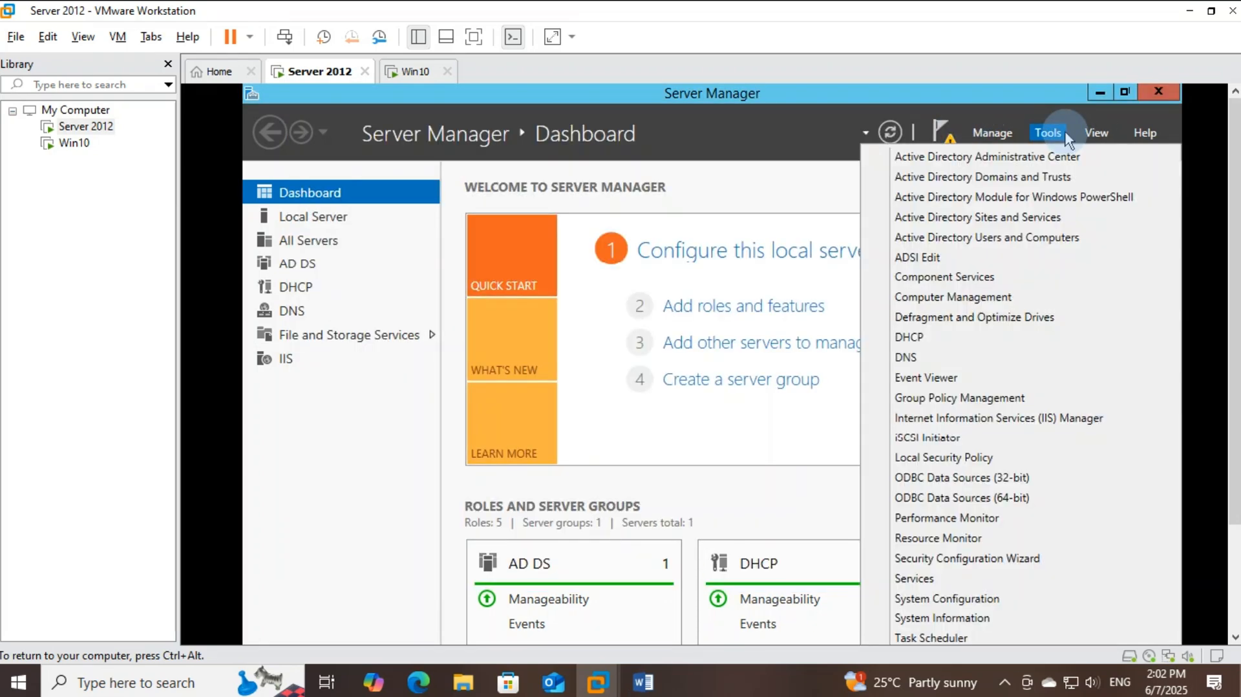
{"action": "left_click", "coordinate": [1032, 241]}
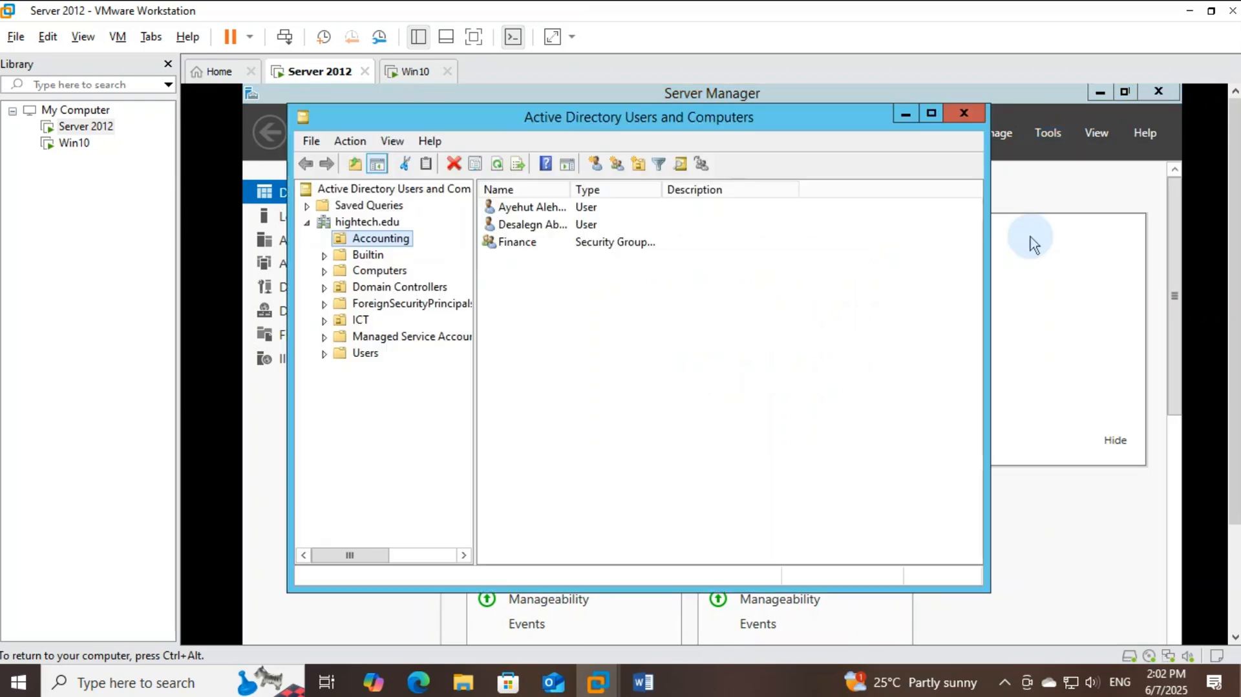
Run Delegate Control on hightech.edu and pick the HNS group as the delegate
{"action": "left_click", "coordinate": [372, 222]}
{"action": "right_click", "coordinate": [376, 223]}
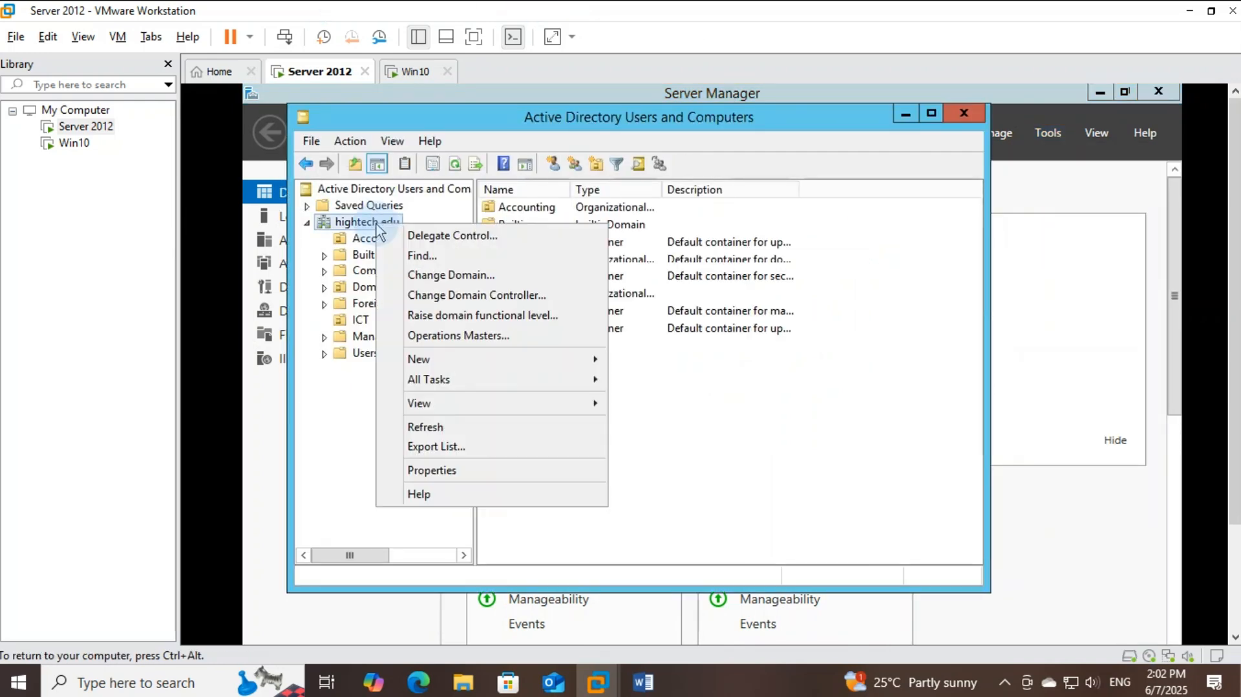
{"action": "left_click", "coordinate": [458, 237]}
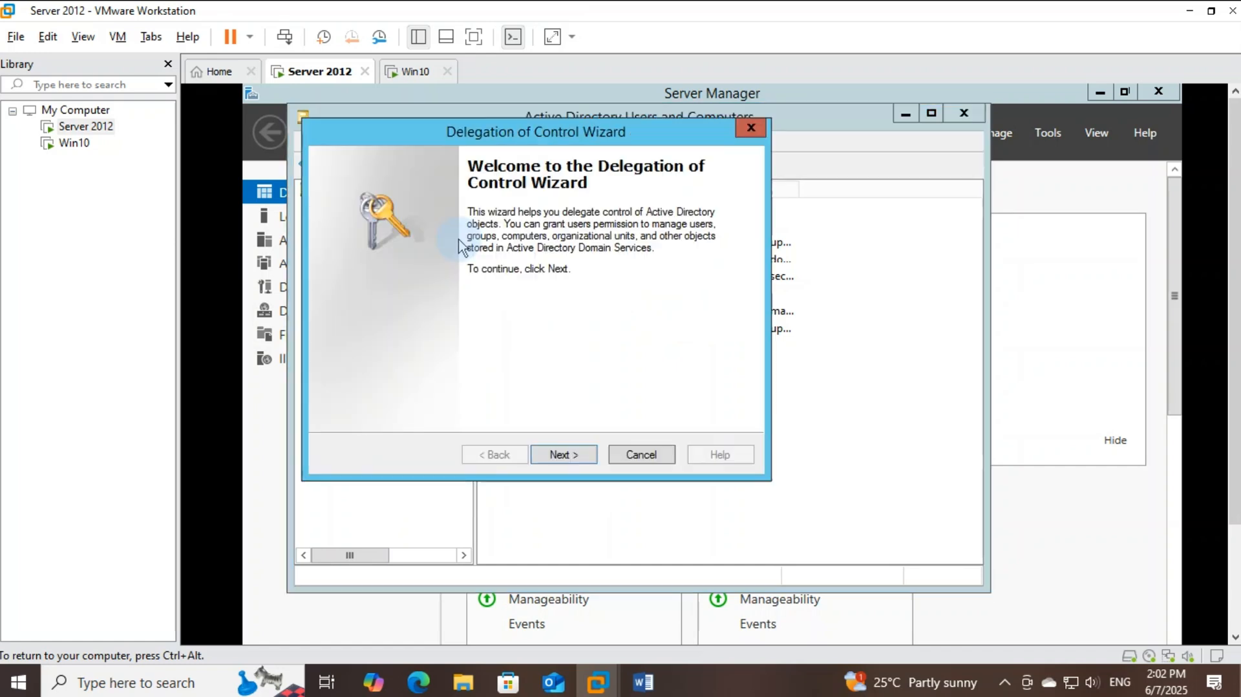
{"action": "left_click", "coordinate": [564, 455]}
{"action": "left_click", "coordinate": [601, 374]}
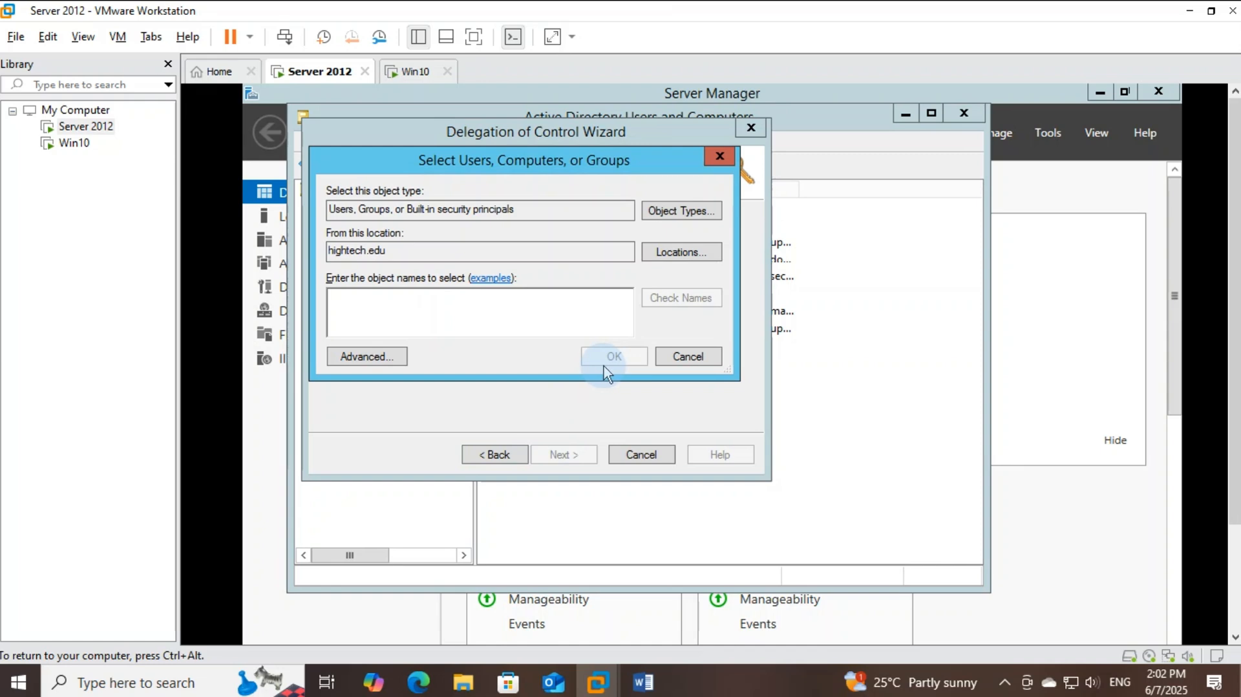
{"action": "type", "text": "HN"}
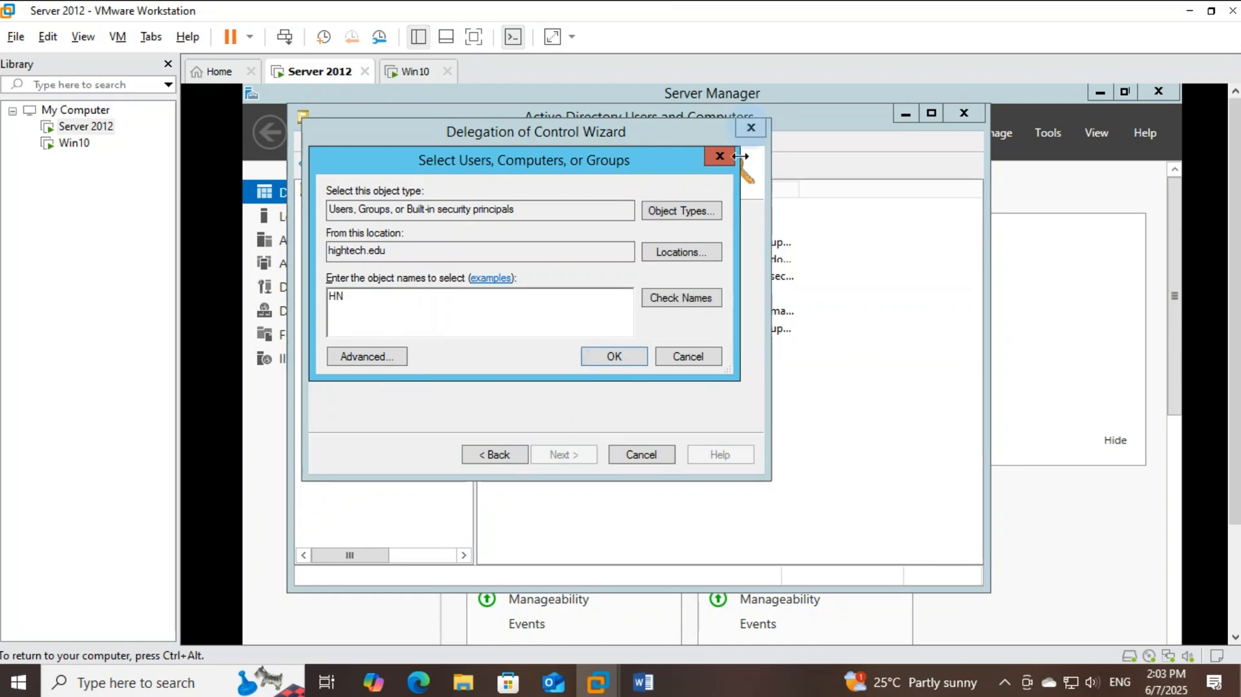
{"action": "left_click", "coordinate": [665, 299]}
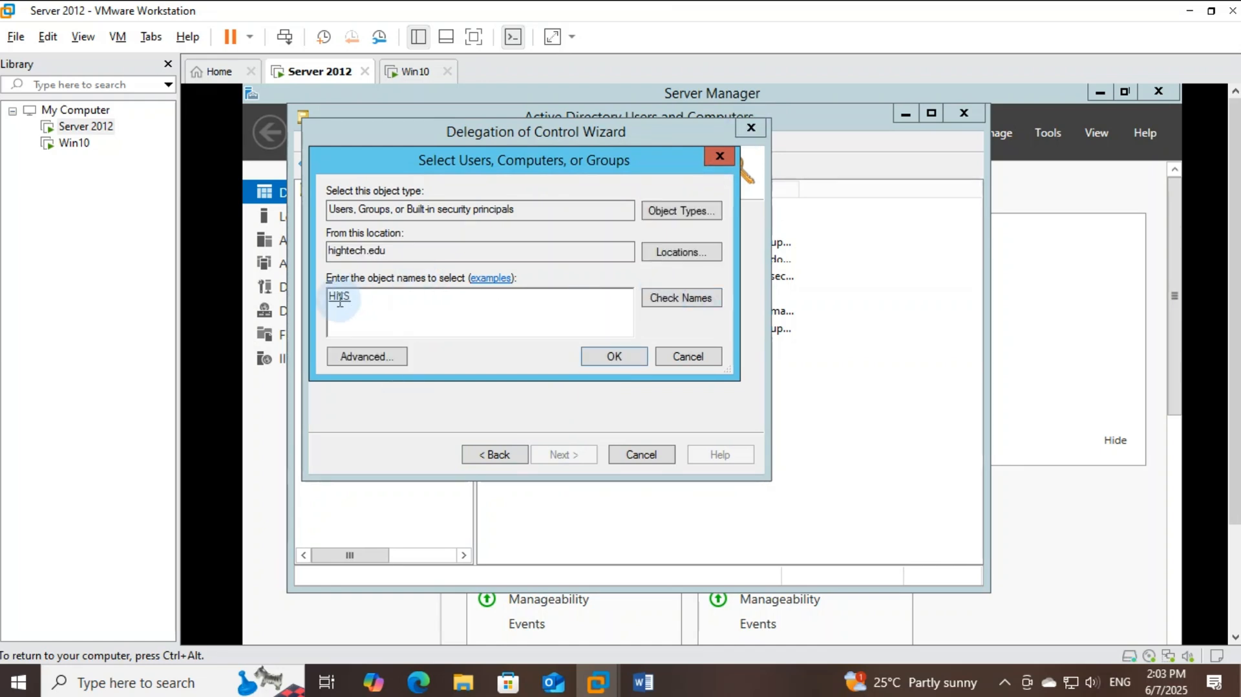
{"action": "left_click", "coordinate": [612, 358]}
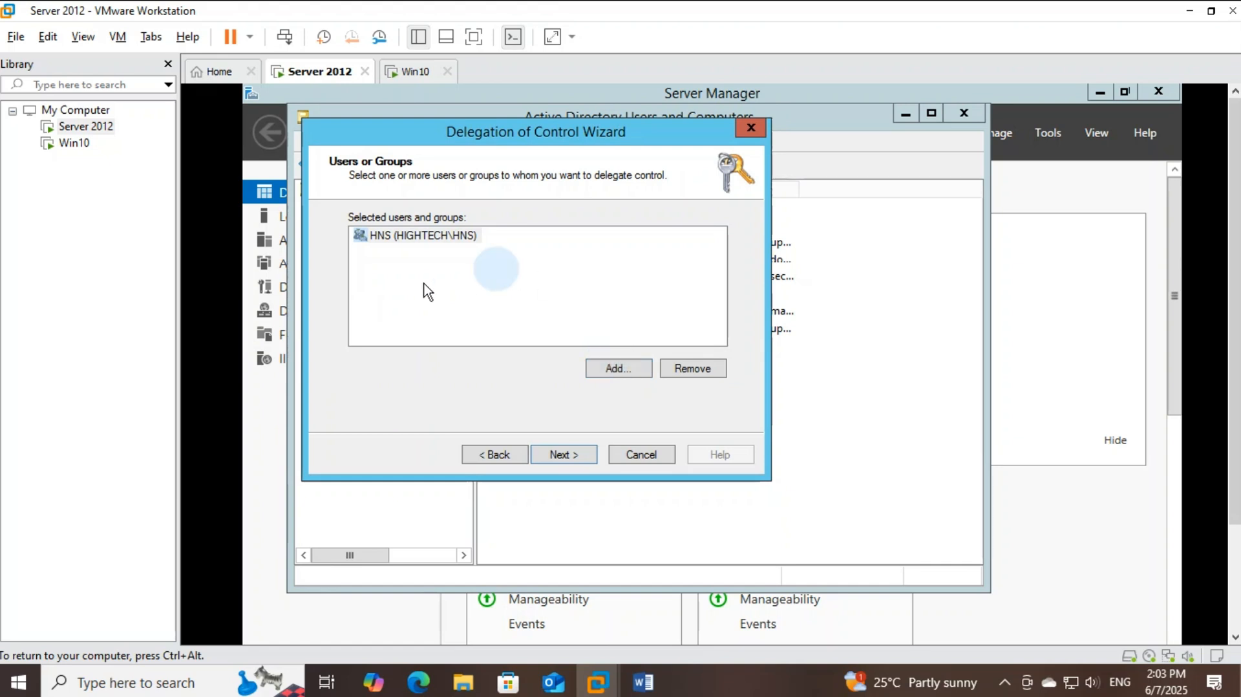
{"action": "left_click", "coordinate": [383, 239]}
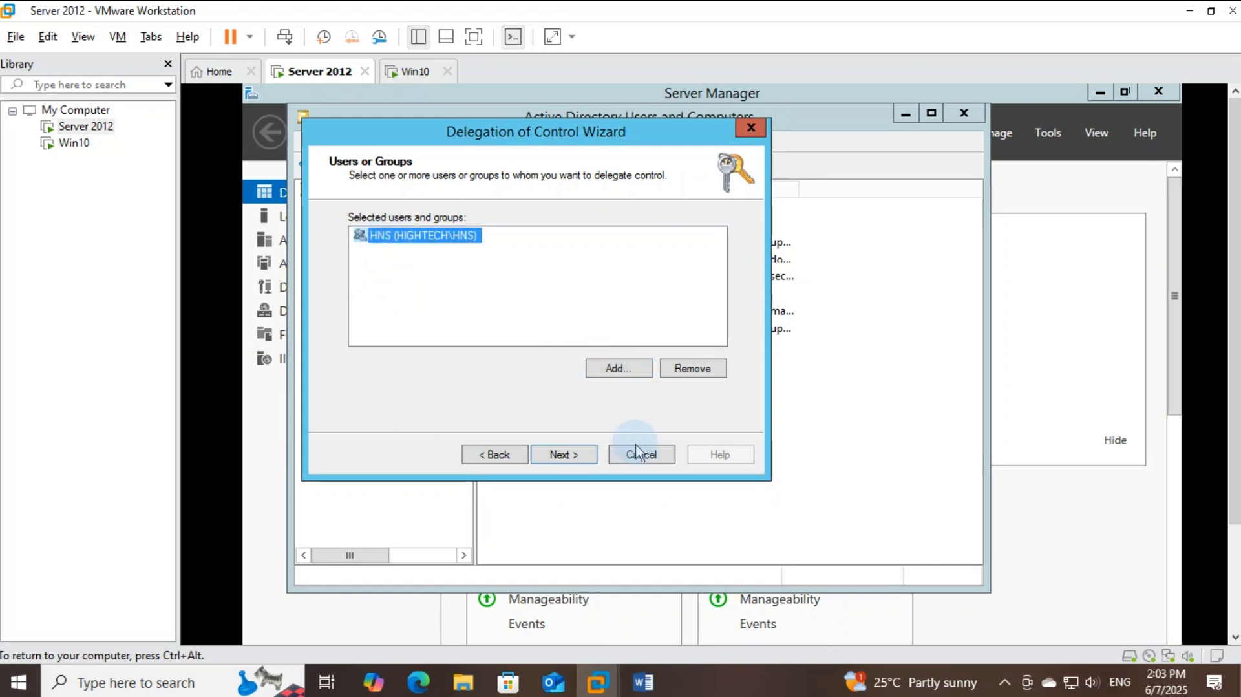
Delegate 'Create, delete, and manage user accounts' to HNS, finish, and bring up the exam document
{"action": "left_click", "coordinate": [573, 456]}
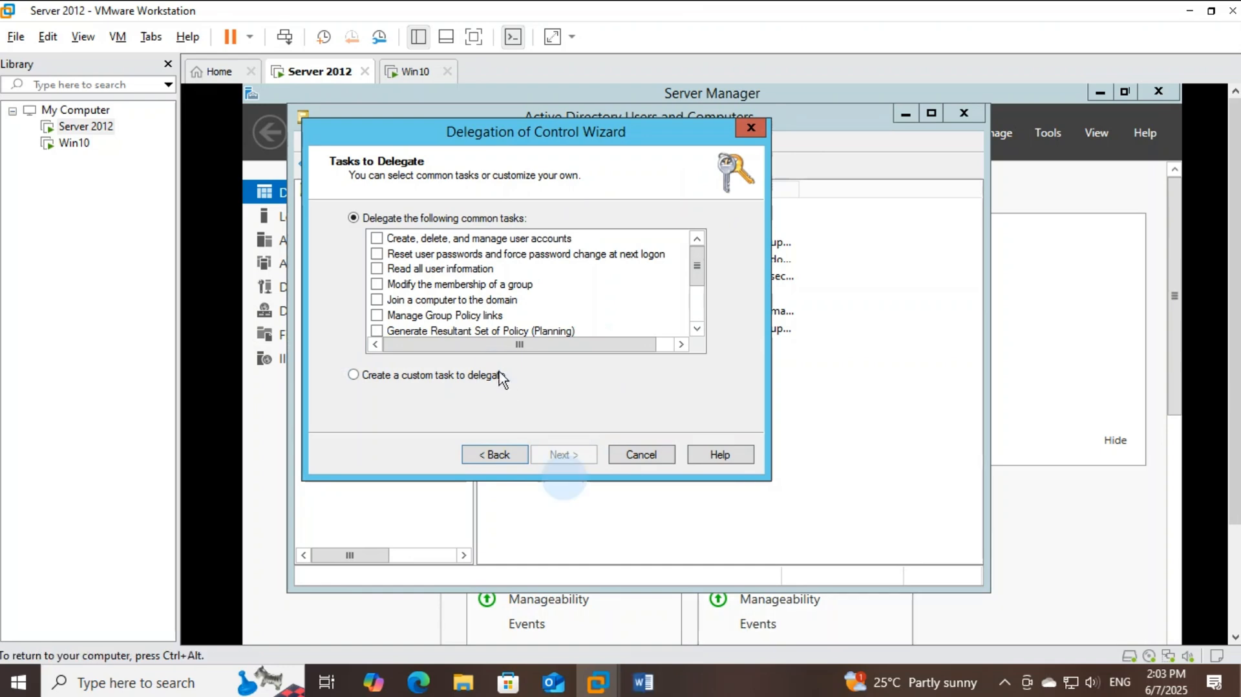
{"action": "left_click", "coordinate": [383, 243]}
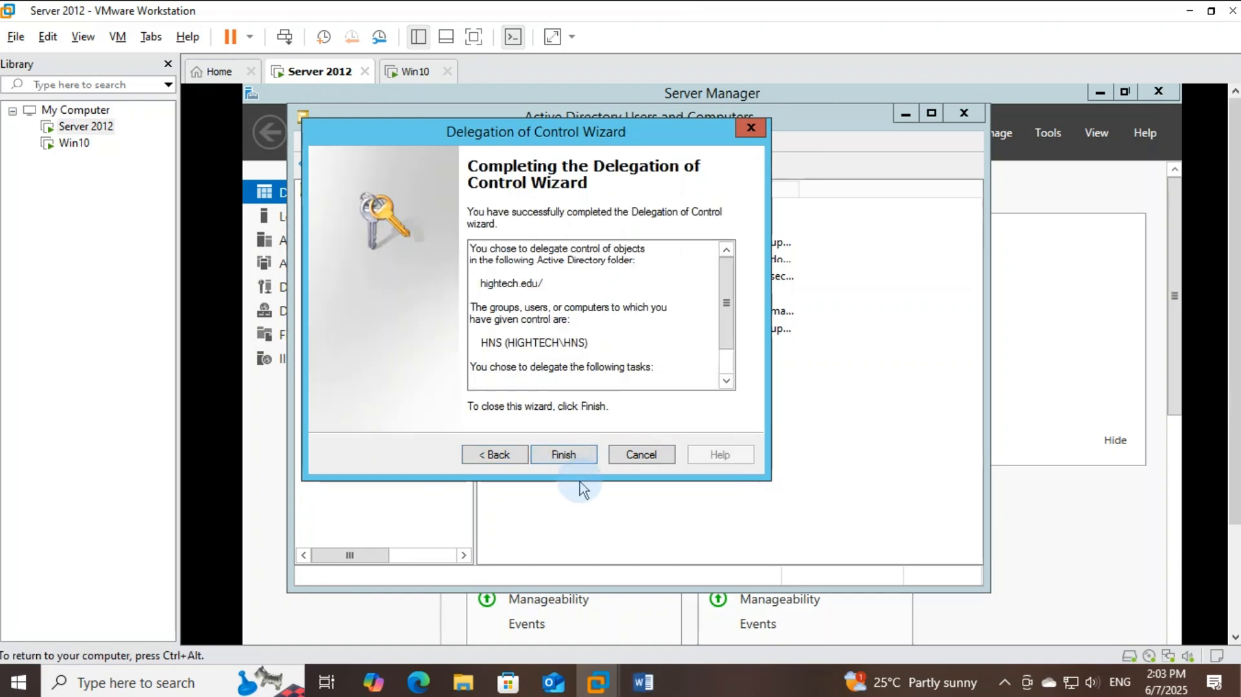
{"action": "left_click", "coordinate": [563, 455]}
{"action": "left_click", "coordinate": [644, 682]}
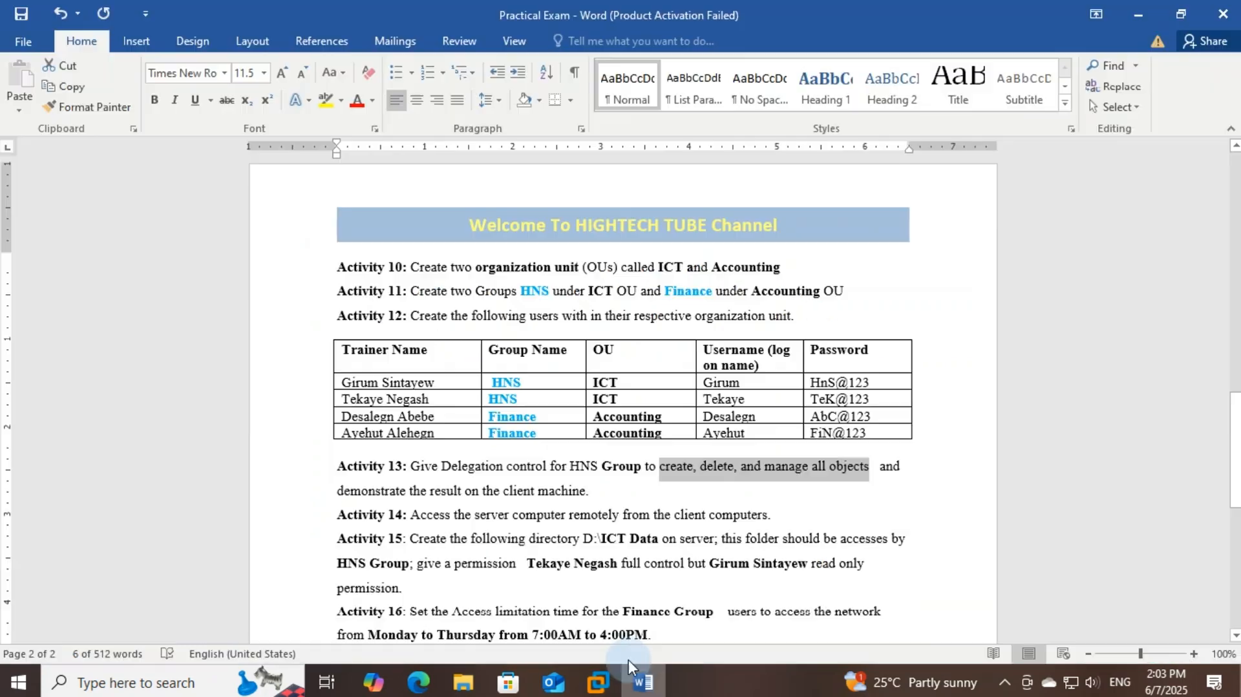
Read Activity 14, highlighting the words 'remotely' and 'client'
{"action": "triple_click", "coordinate": [425, 515]}
{"action": "left_click", "coordinate": [570, 516]}
{"action": "double_click", "coordinate": [602, 517]}
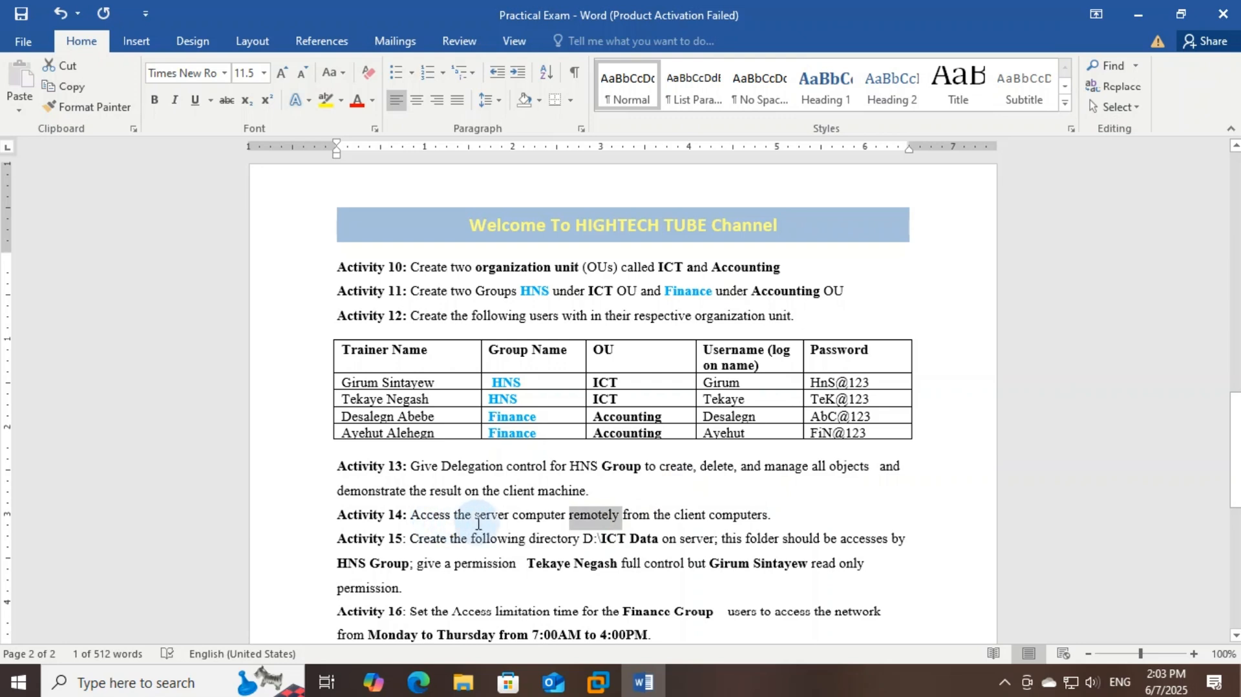
{"action": "left_click", "coordinate": [748, 516]}
{"action": "double_click", "coordinate": [692, 514]}
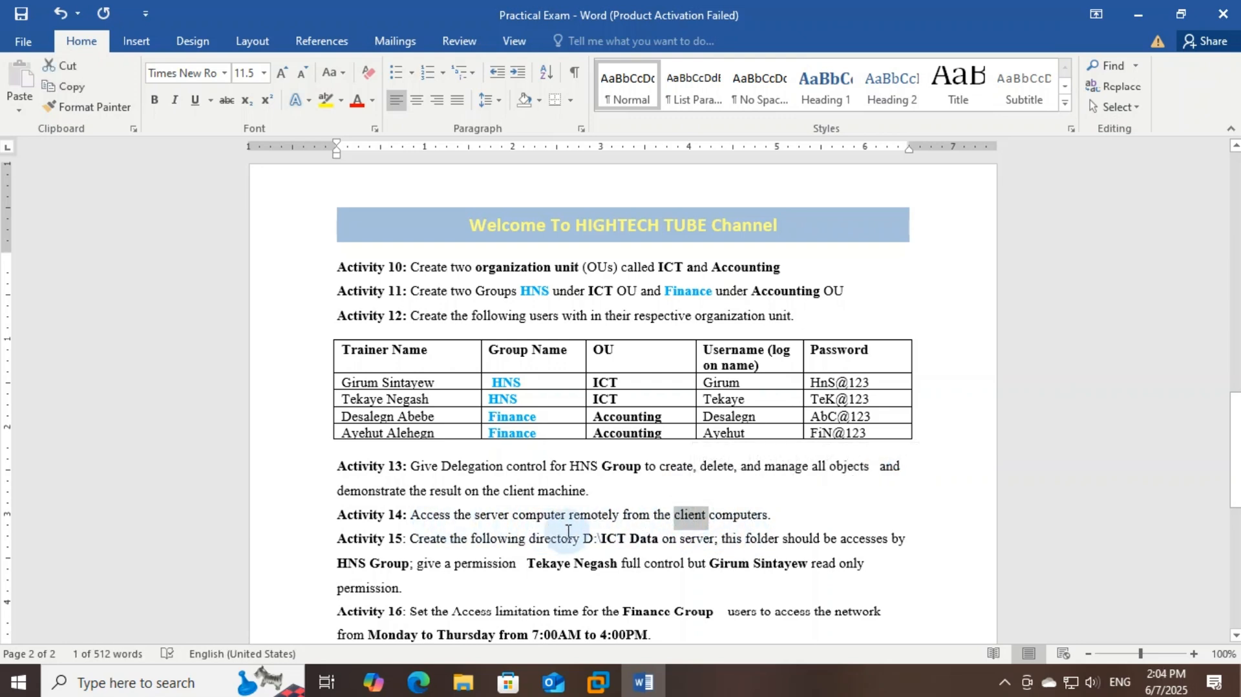
{"action": "double_click", "coordinate": [593, 517]}
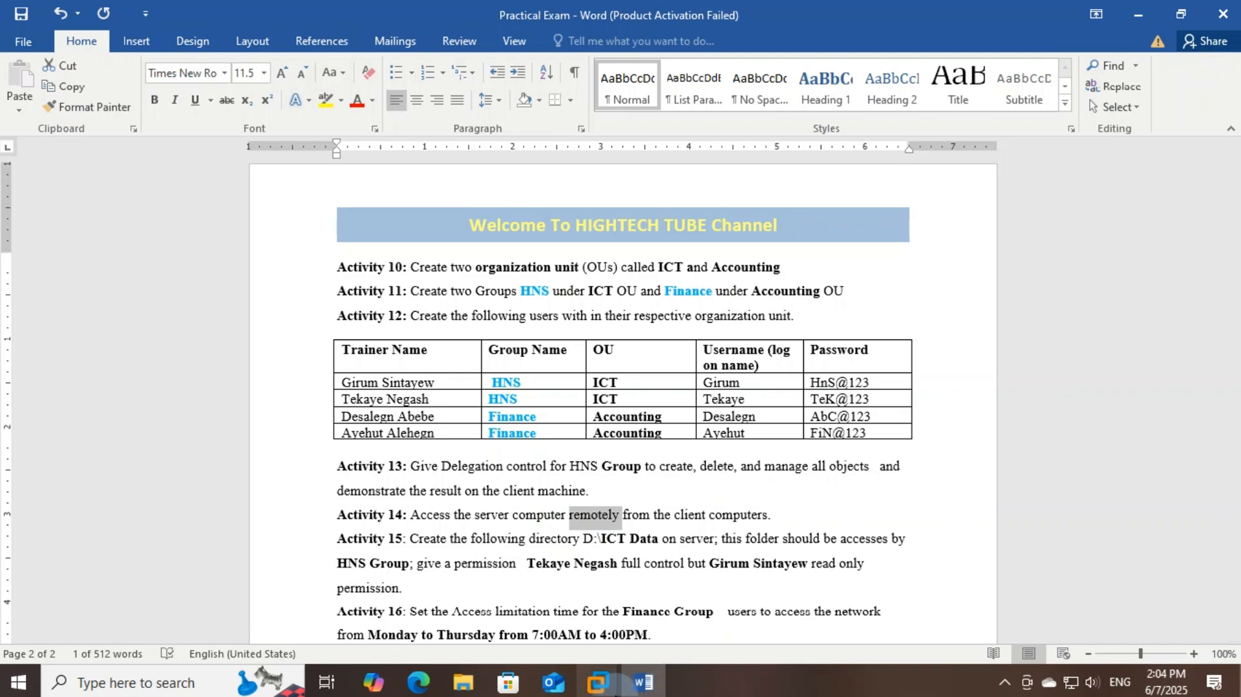
Return to the Server 2012 VM and close Active Directory Users and Computers
{"action": "left_click", "coordinate": [600, 684]}
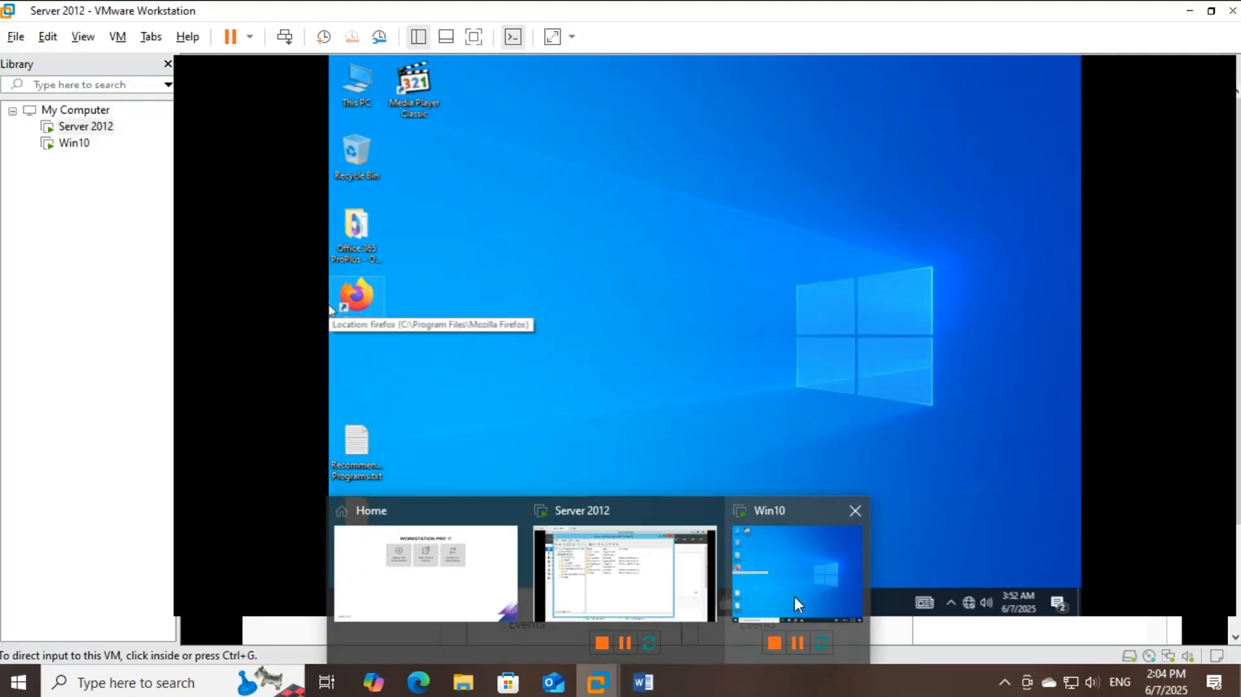
{"action": "left_click", "coordinate": [646, 585]}
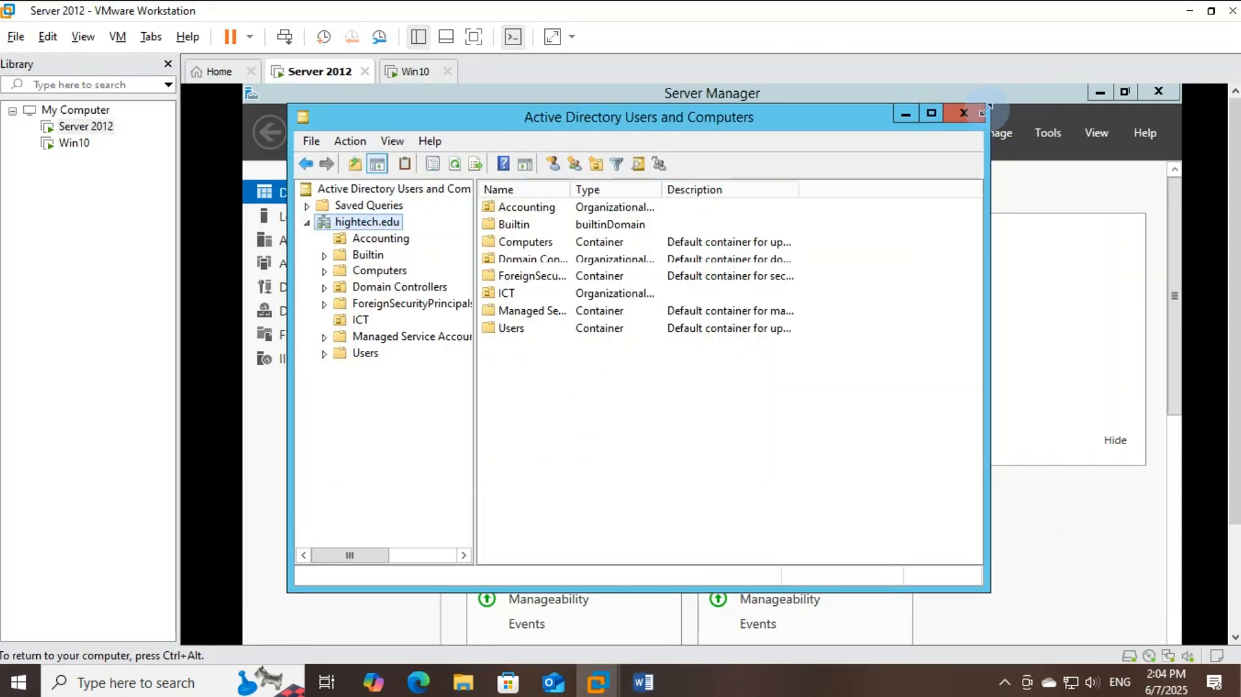
{"action": "left_click", "coordinate": [964, 115]}
Refresh the Win10 client's desktop
{"action": "left_click", "coordinate": [407, 71]}
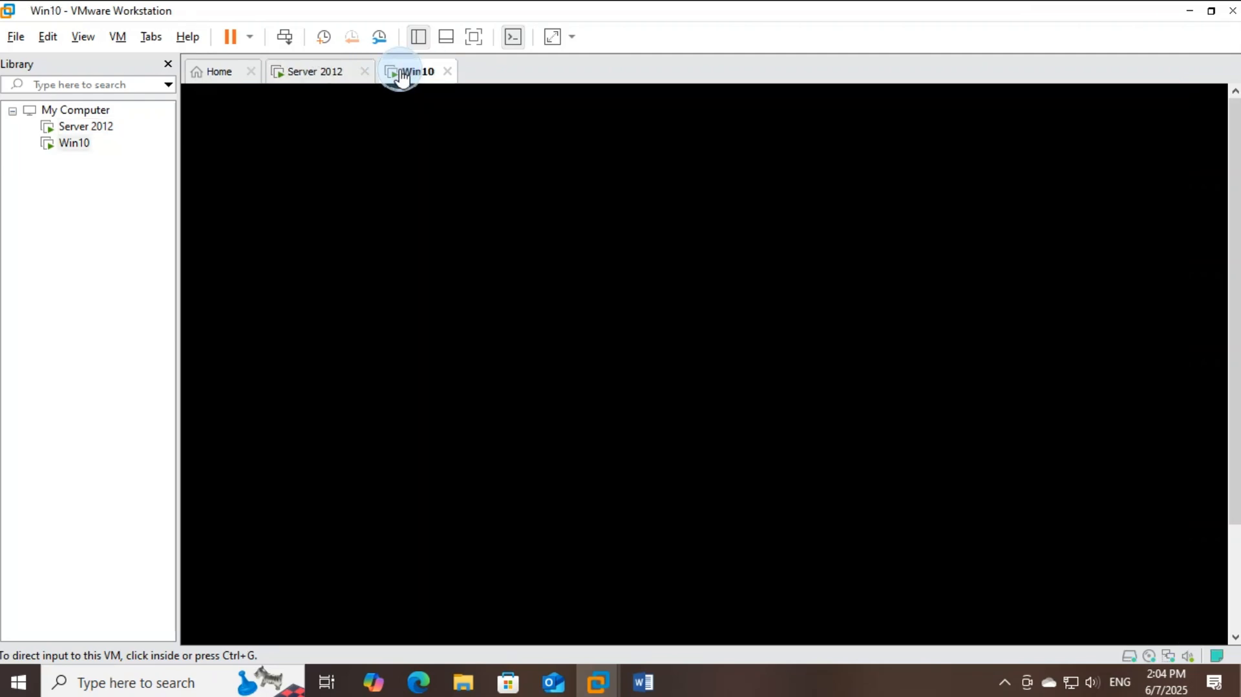
{"action": "left_click", "coordinate": [604, 372]}
{"action": "right_click", "coordinate": [569, 328]}
{"action": "left_click", "coordinate": [617, 384]}
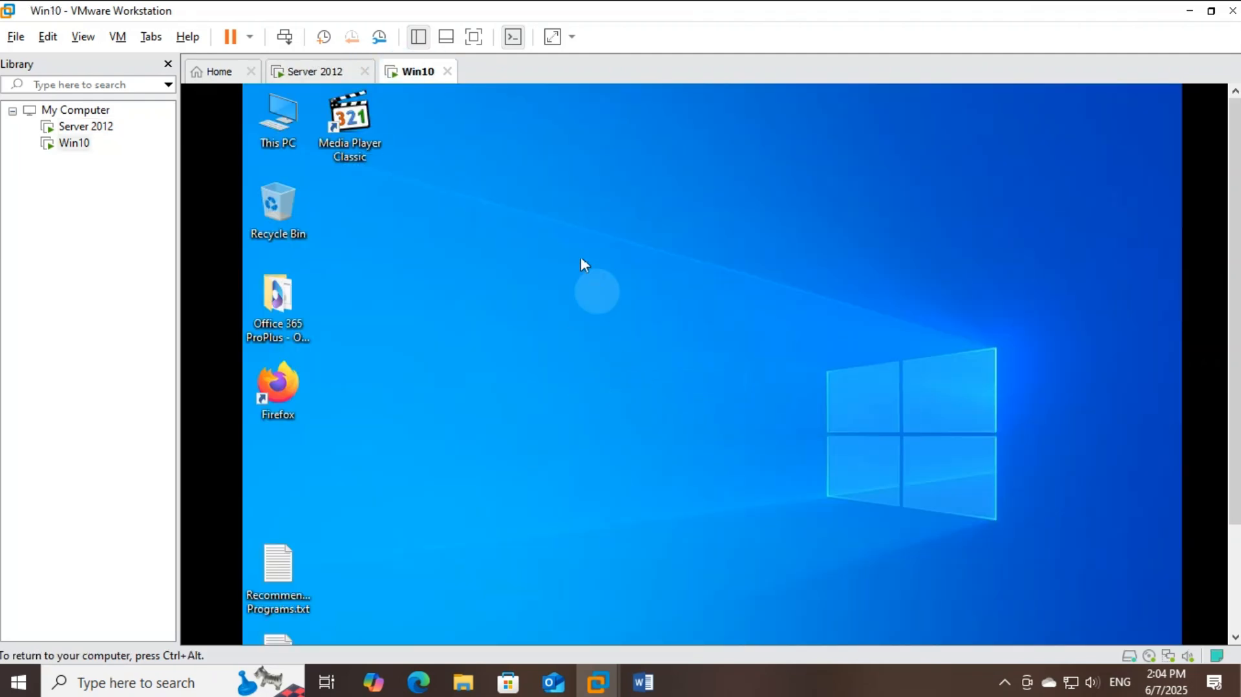
On the Server 2012 VM, show Server Manager's Local Server properties
{"action": "left_click", "coordinate": [288, 71]}
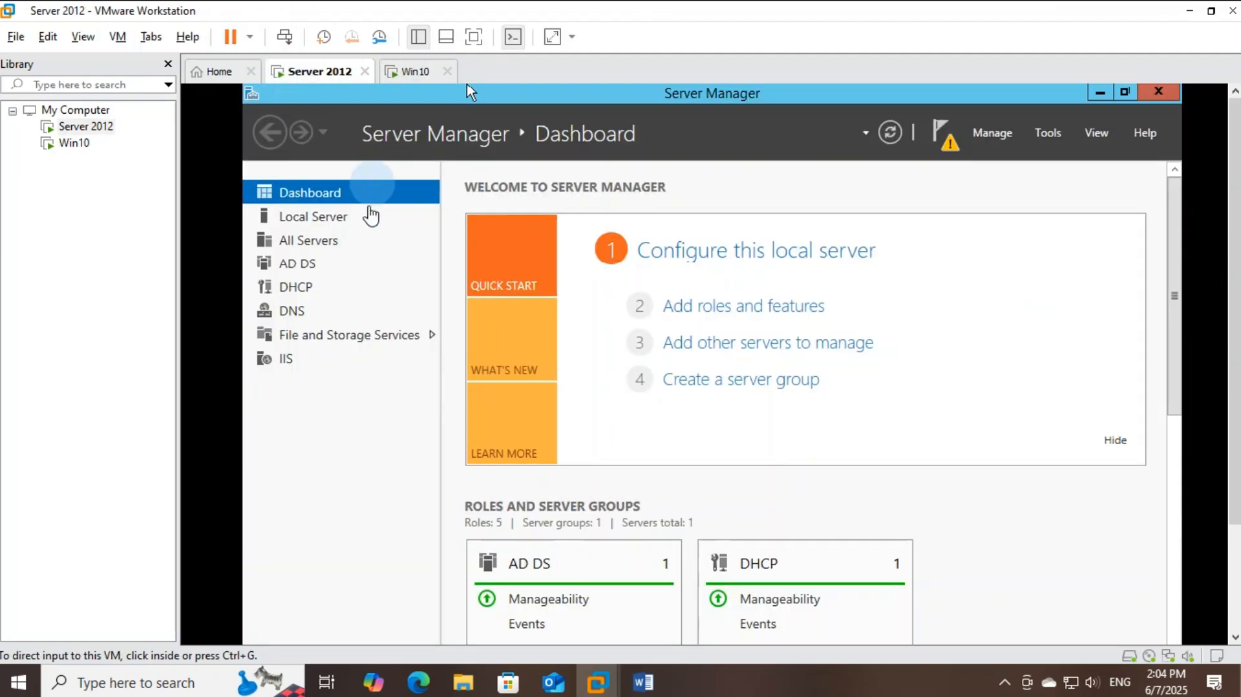
{"action": "left_click", "coordinate": [321, 228]}
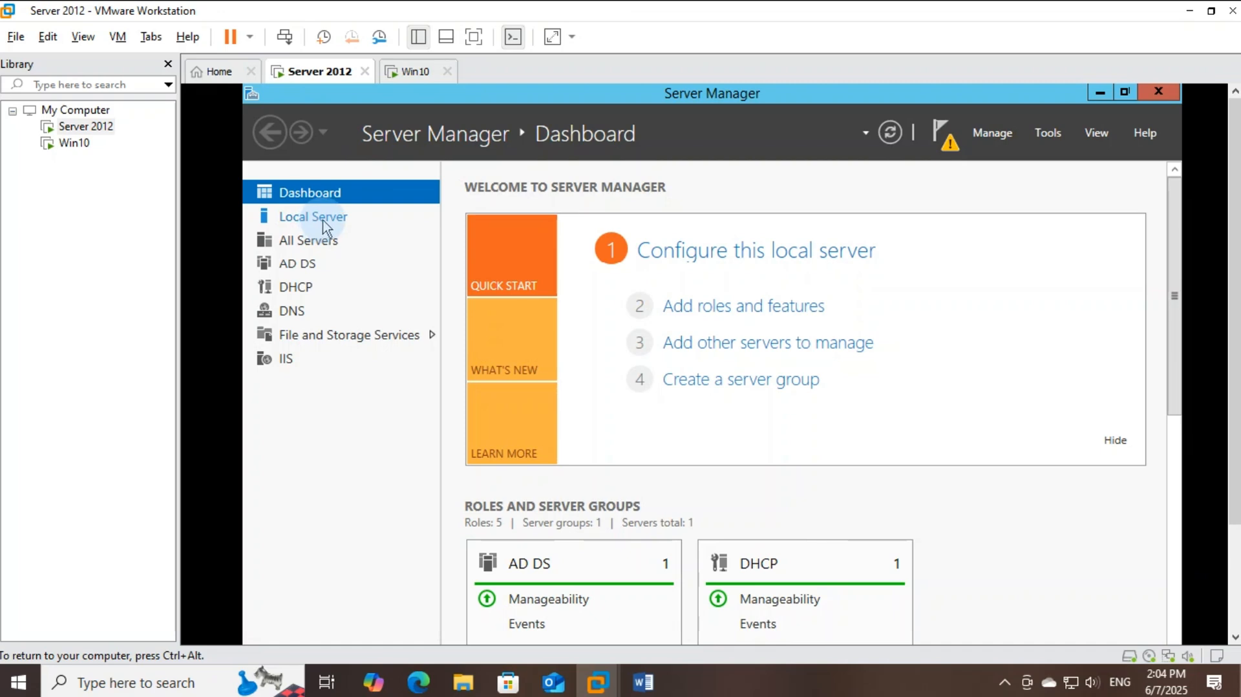
{"action": "left_click", "coordinate": [336, 224]}
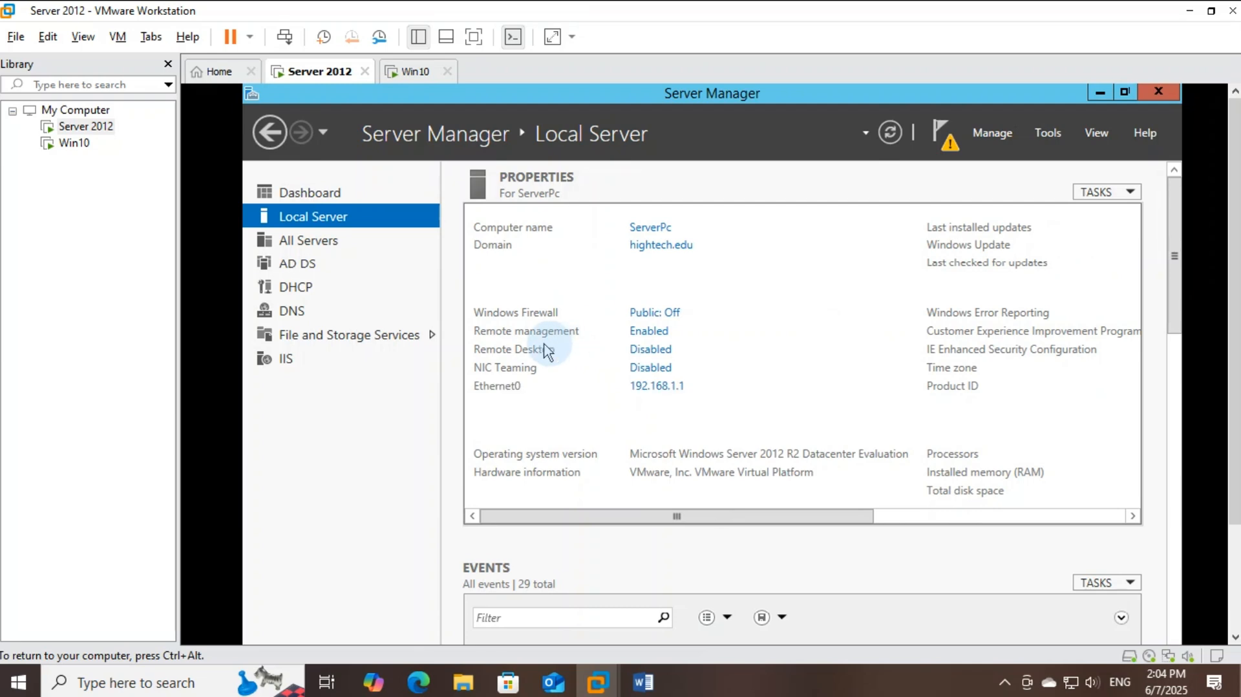
Allow remote connections to the server so Remote Desktop shows Enabled, then switch to Win10
{"action": "left_click", "coordinate": [648, 357]}
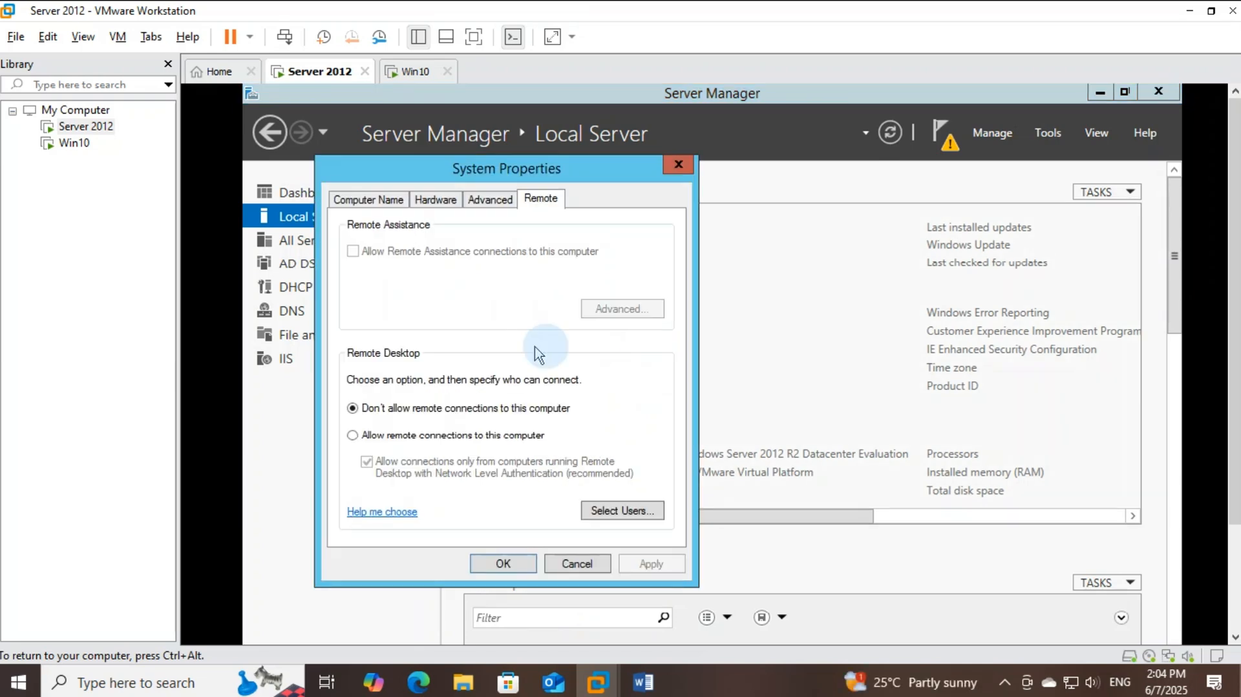
{"action": "left_click", "coordinate": [354, 438]}
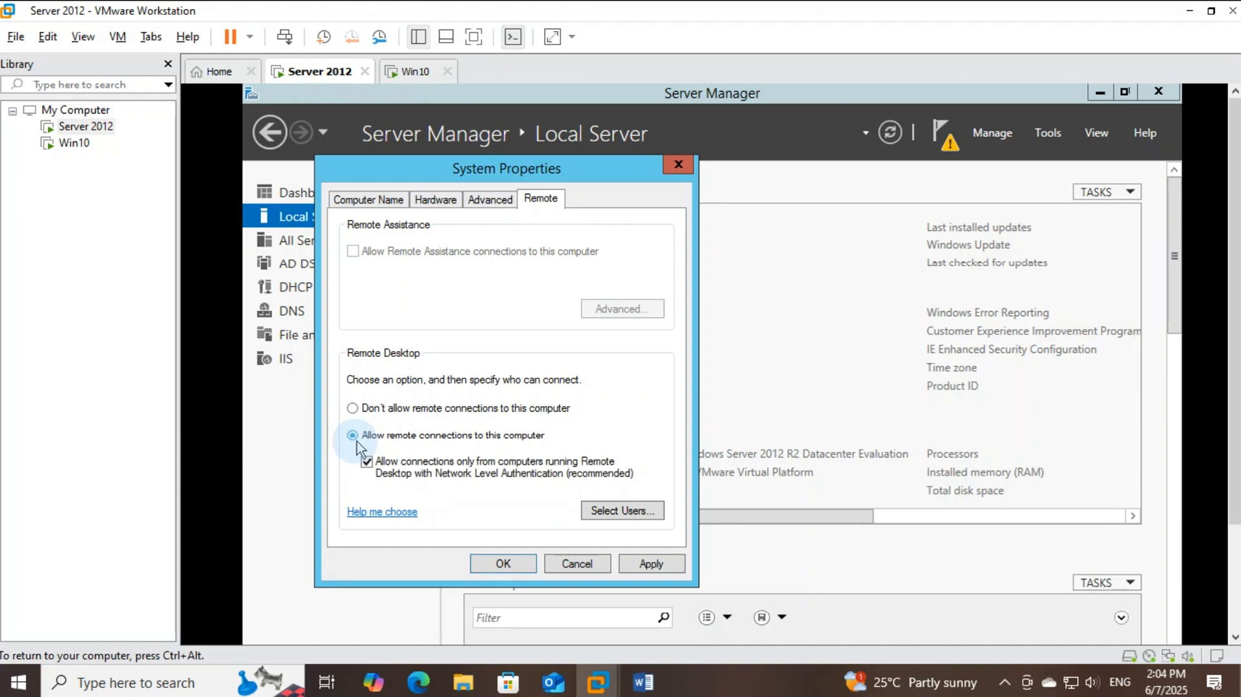
{"action": "left_click", "coordinate": [652, 564]}
{"action": "left_click", "coordinate": [512, 567]}
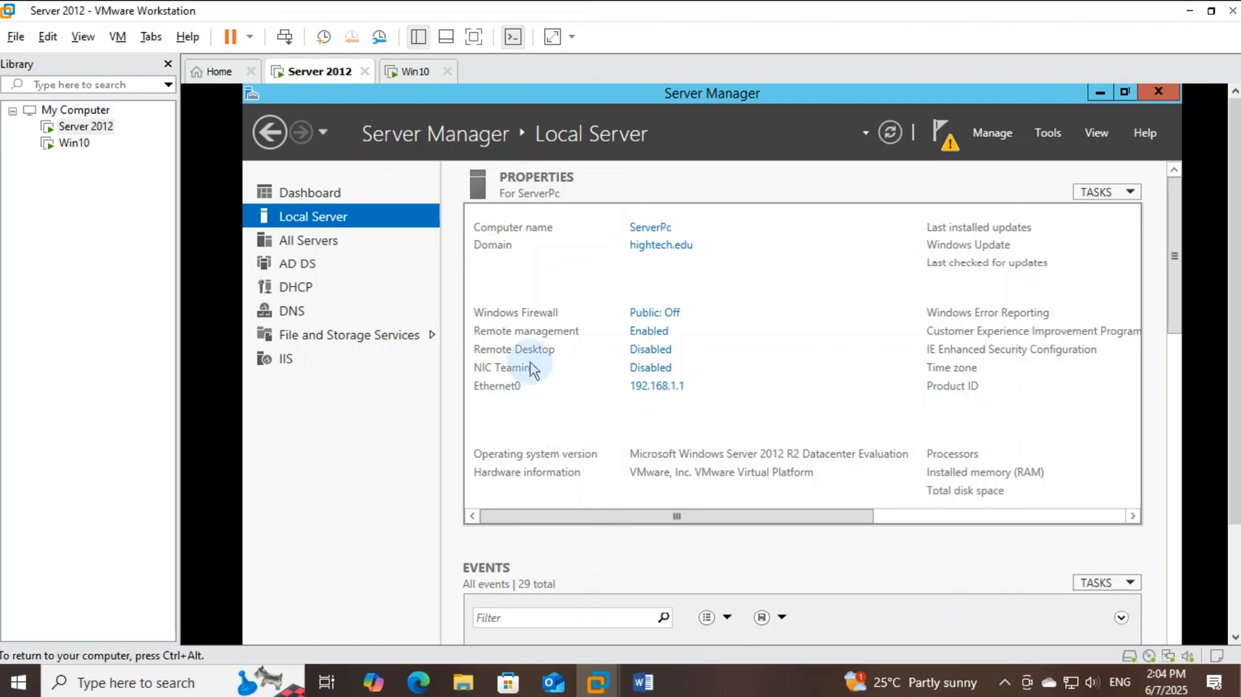
{"action": "left_click", "coordinate": [891, 133]}
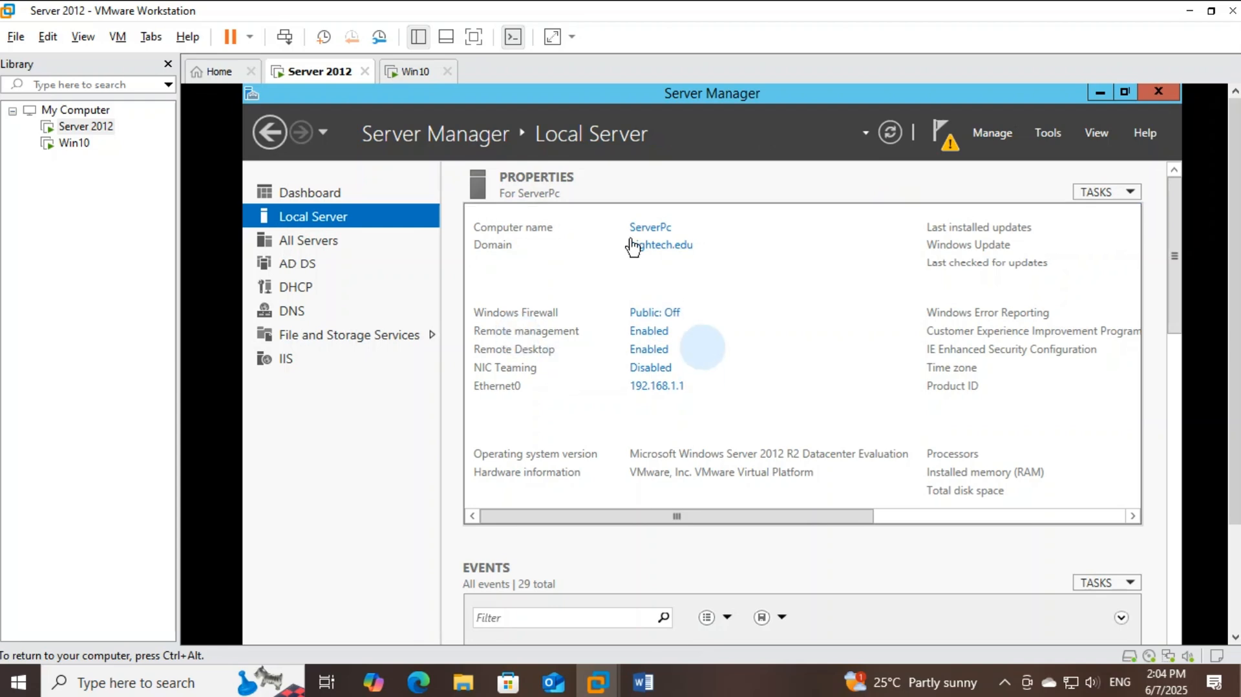
{"action": "left_click", "coordinate": [415, 71]}
On Win10, launch Remote Desktop Connection and enter 192.168.1.1 as the computer
{"action": "type", "text": "r"}
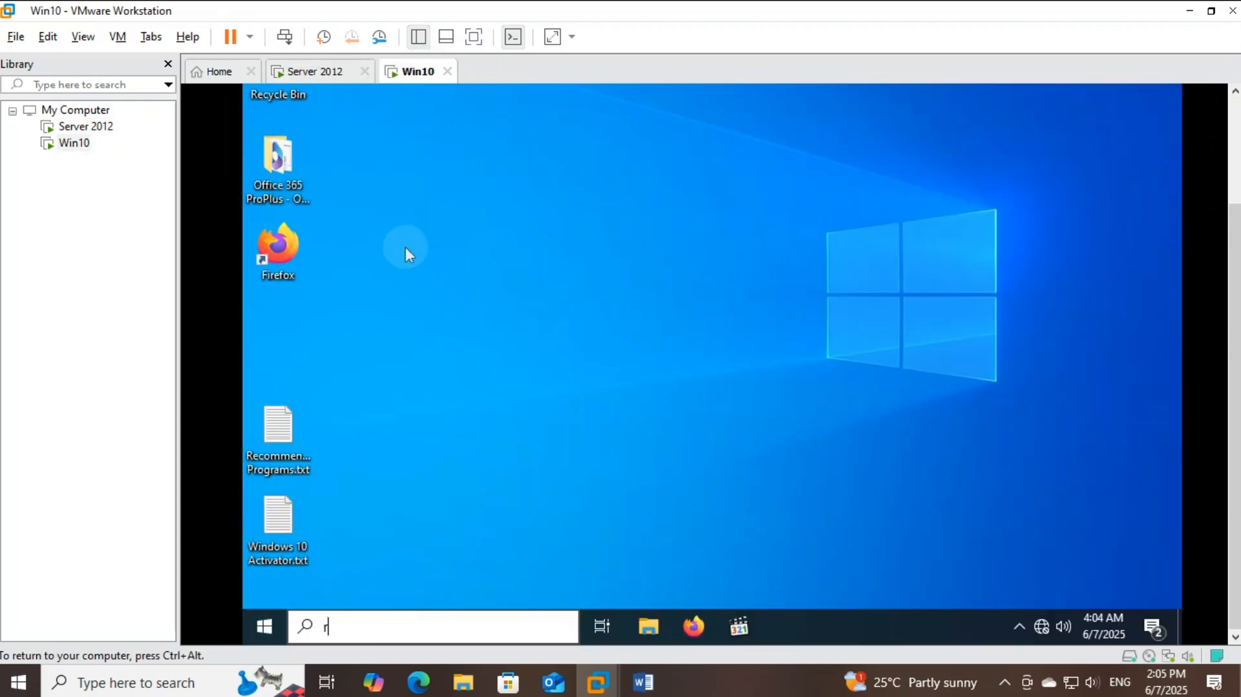
{"action": "type", "text": "emo"}
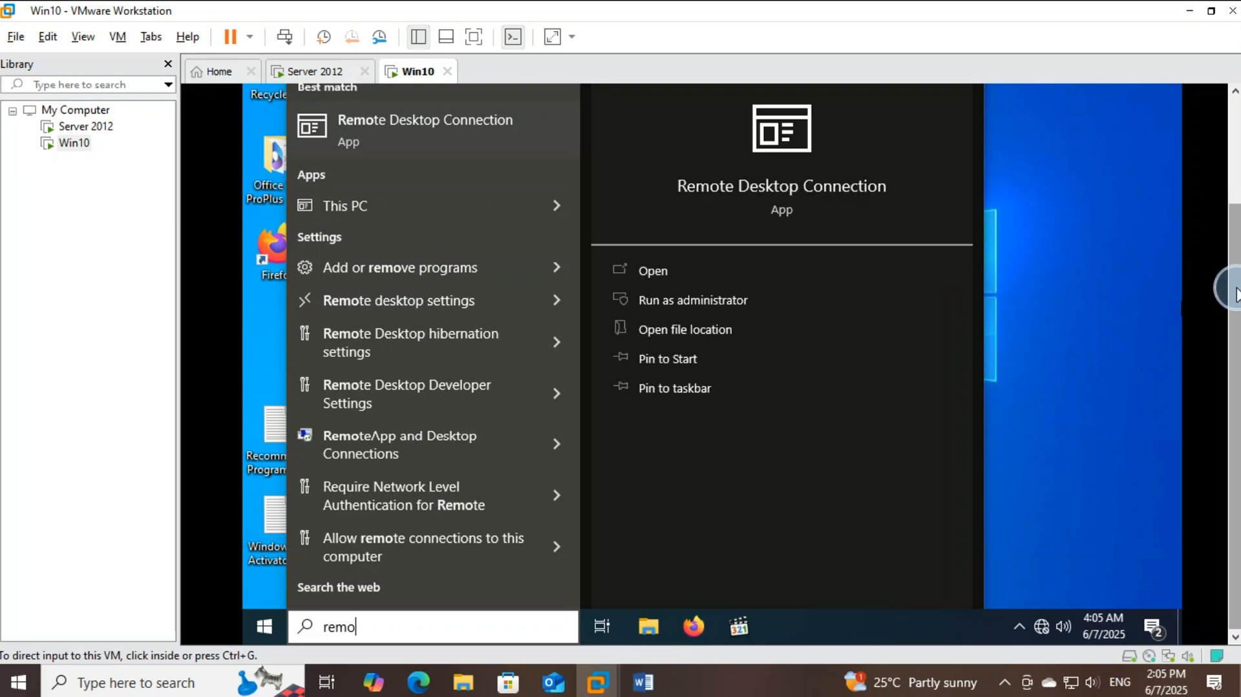
{"action": "left_click_drag", "start_coordinate": [1237, 289], "coordinate": [1228, 258]}
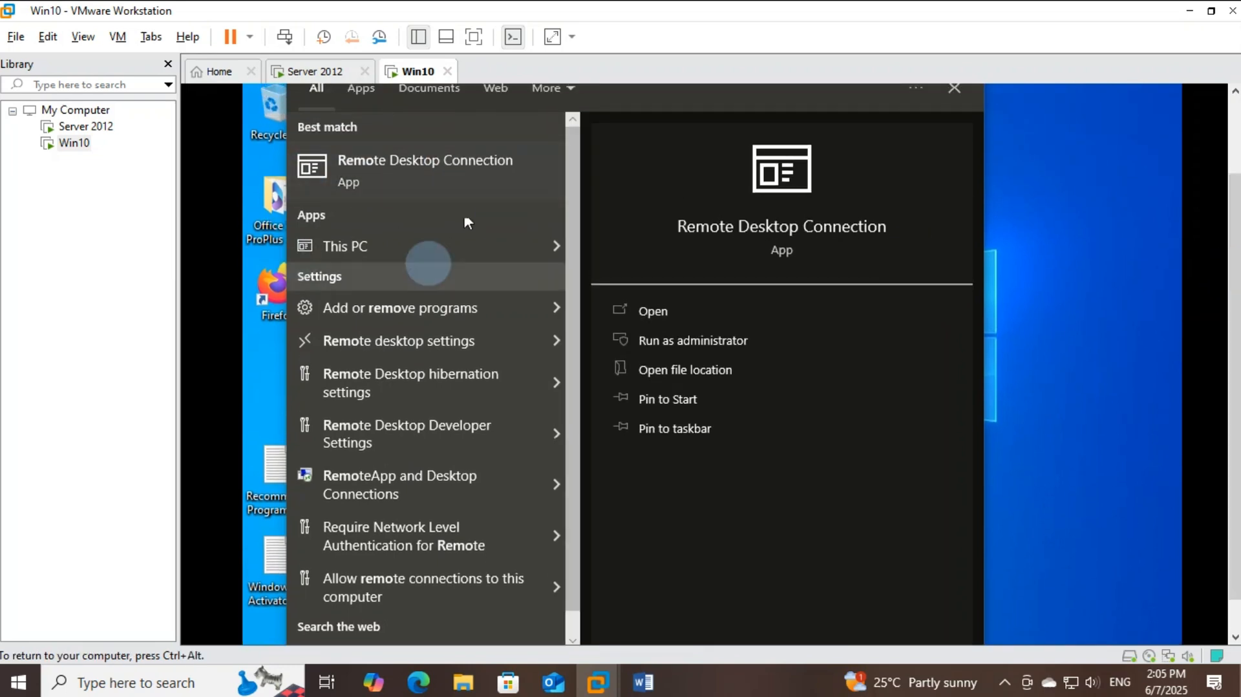
{"action": "left_click", "coordinate": [434, 172]}
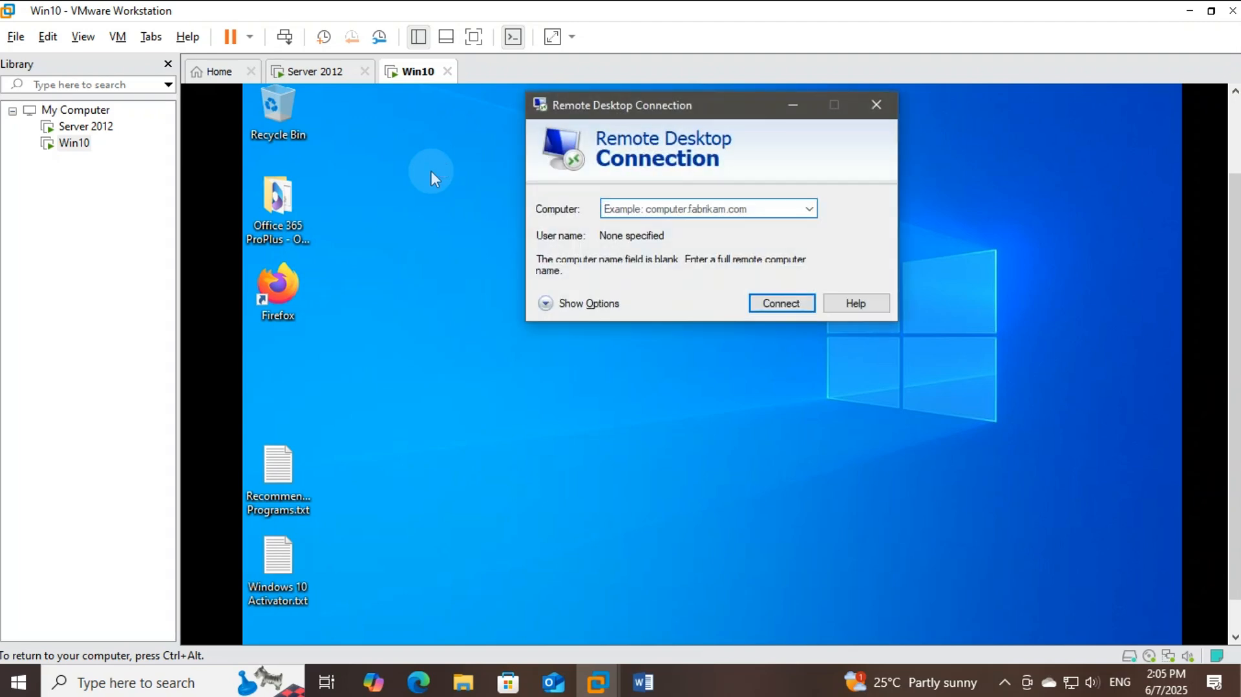
{"action": "left_click", "coordinate": [582, 223]}
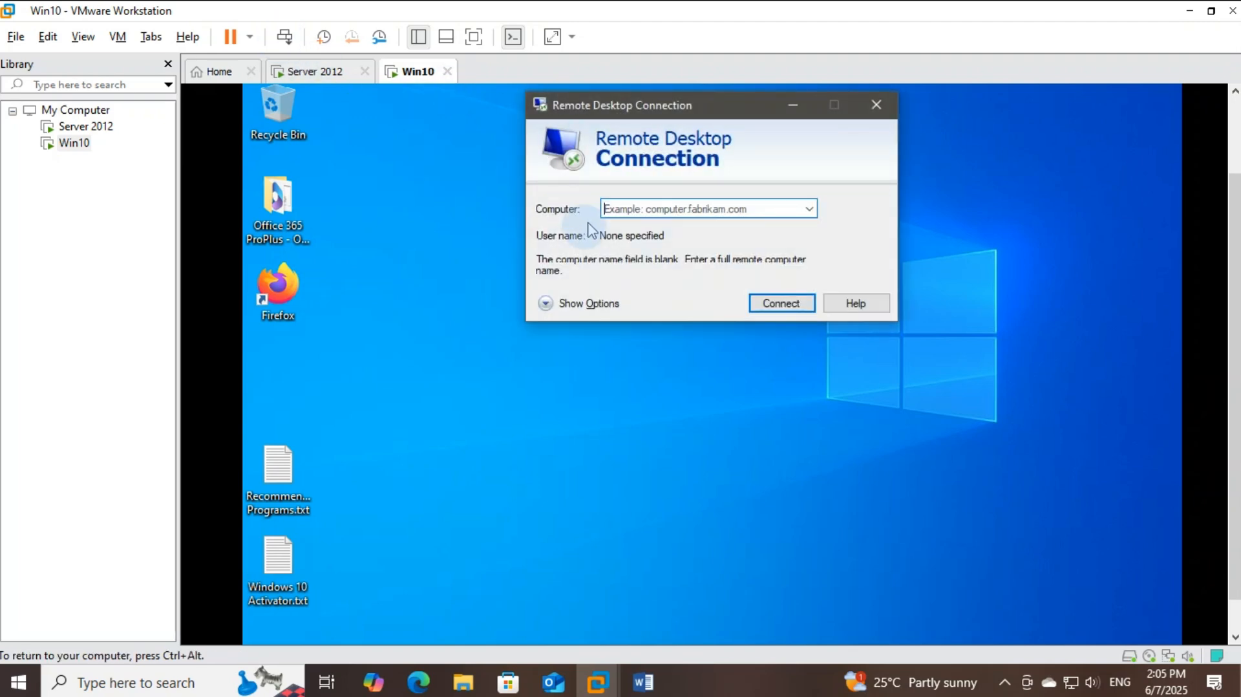
{"action": "left_click", "coordinate": [632, 209]}
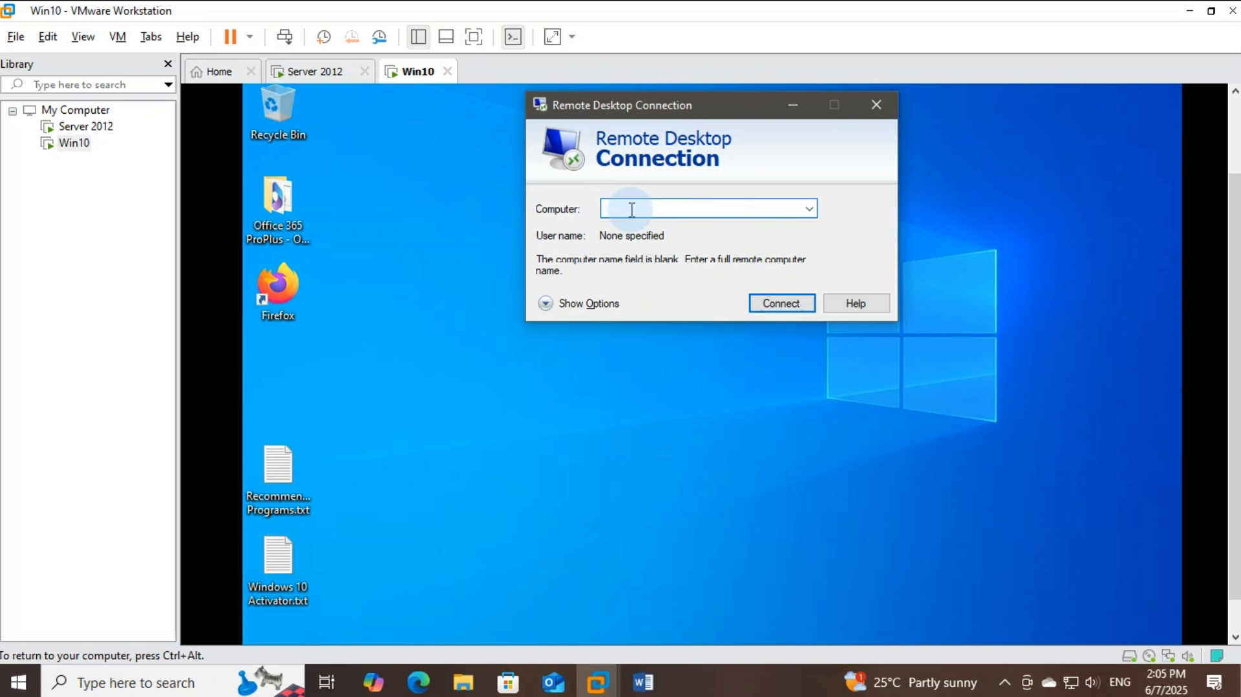
{"action": "type", "text": "192.168.1.1"}
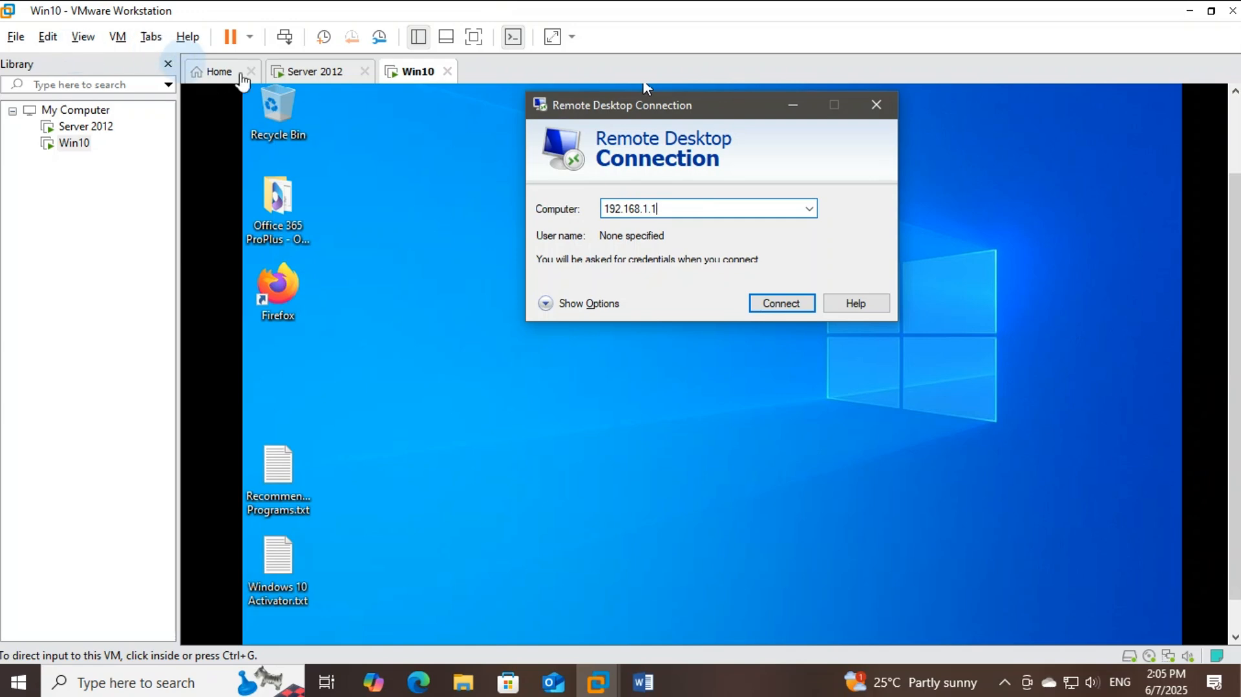
{"action": "left_click", "coordinate": [293, 72]}
Run ipconfig in a server command prompt to confirm IPv4 192.168.1.1, then return to Win10
{"action": "left_click", "coordinate": [573, 294]}
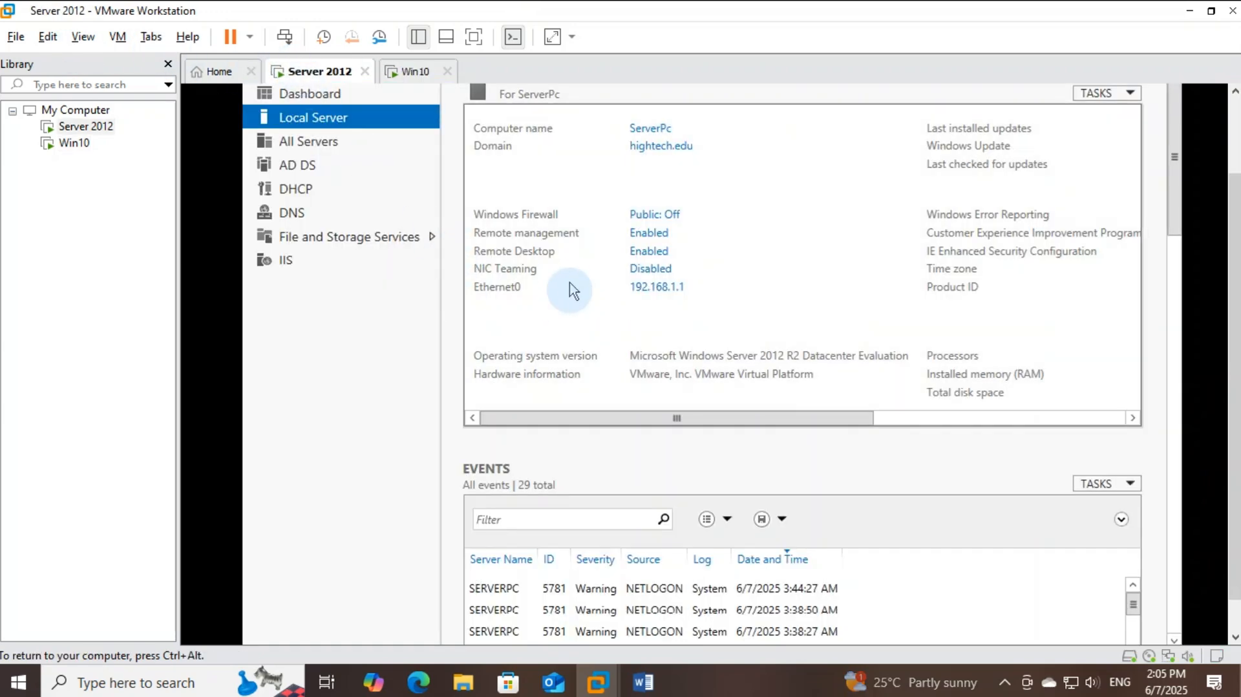
{"action": "key", "text": "super+r"}
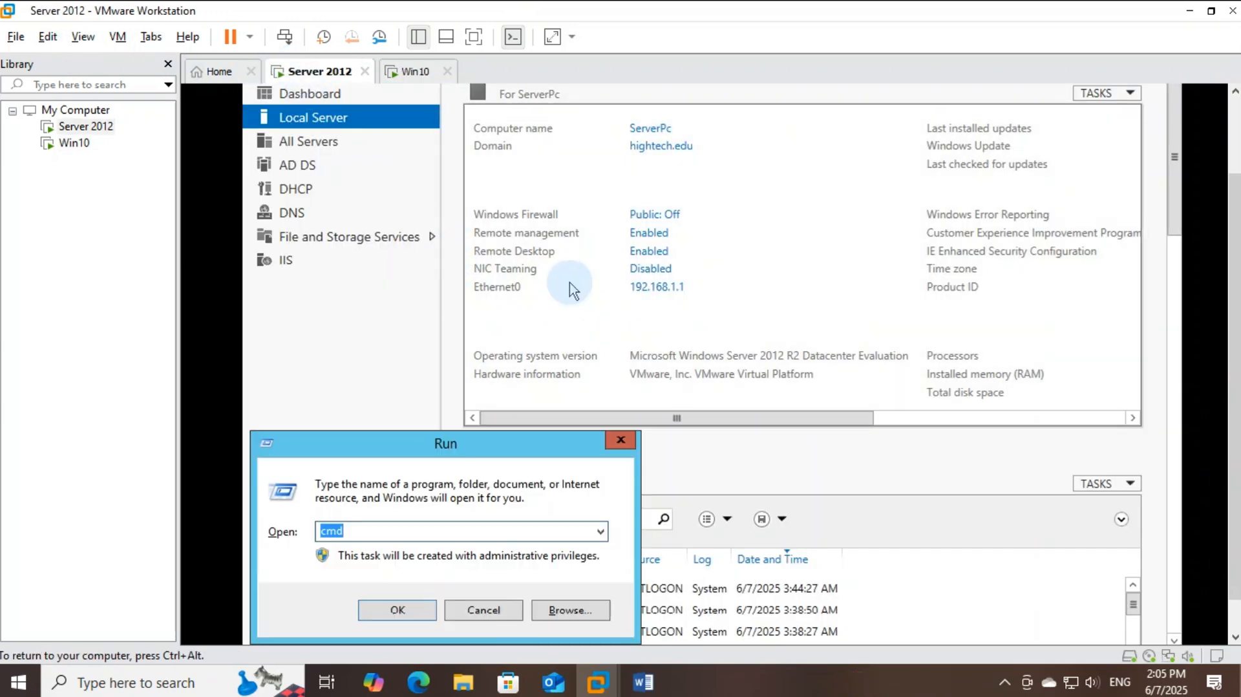
{"action": "key", "text": "Return"}
{"action": "type", "text": "ip"}
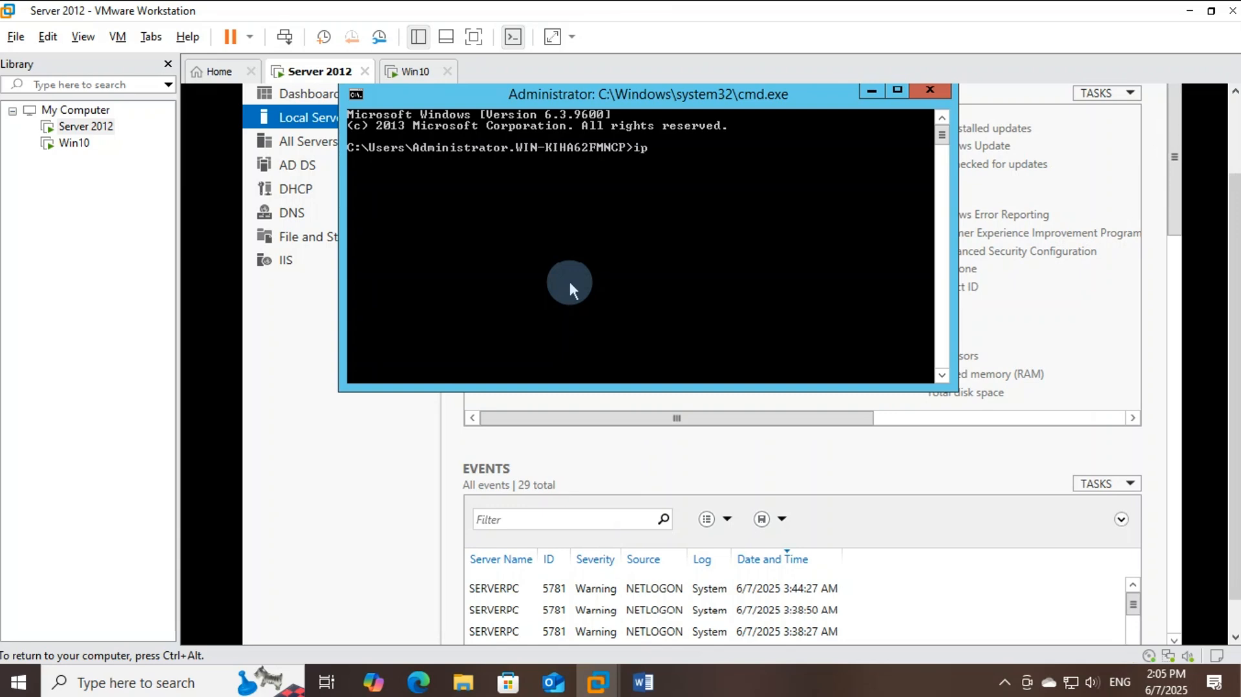
{"action": "type", "text": "config"}
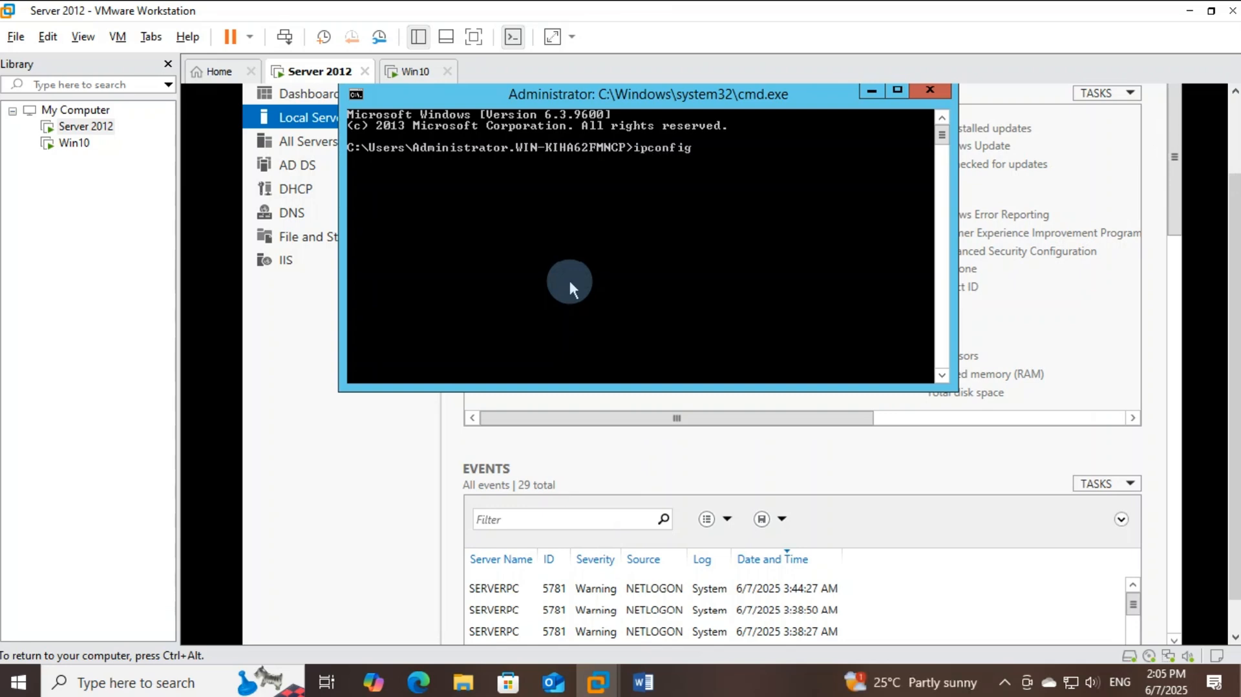
{"action": "key", "text": "Return"}
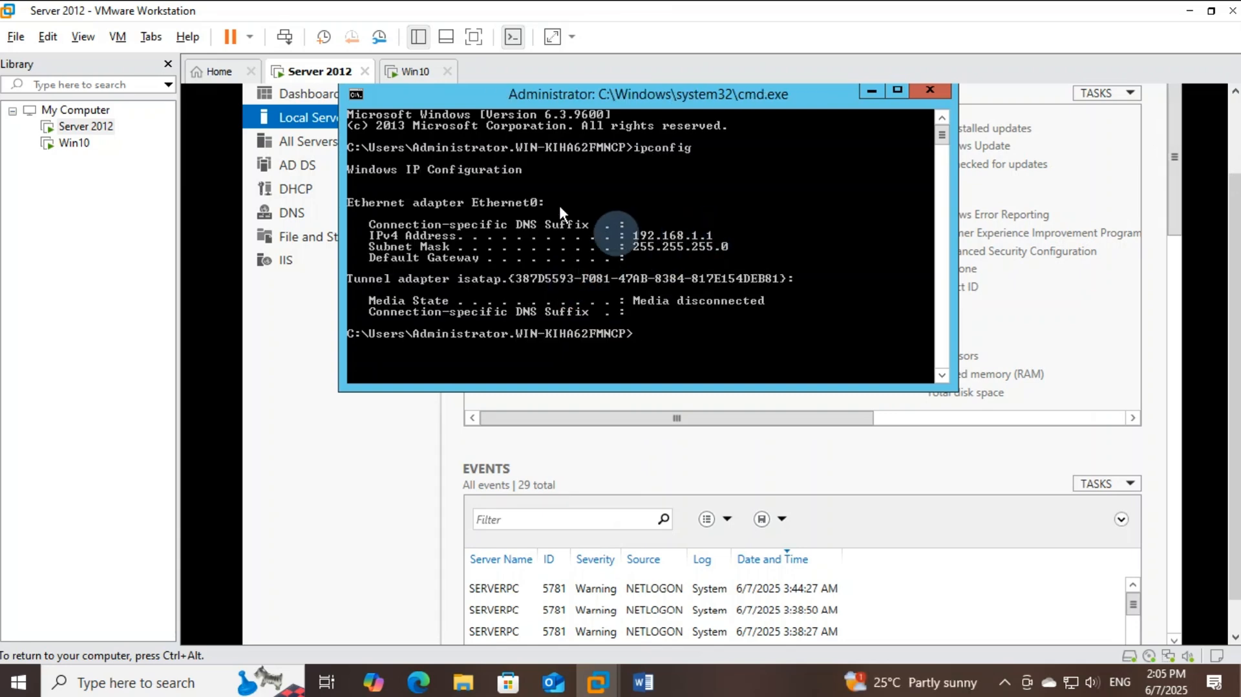
{"action": "left_click", "coordinate": [412, 75]}
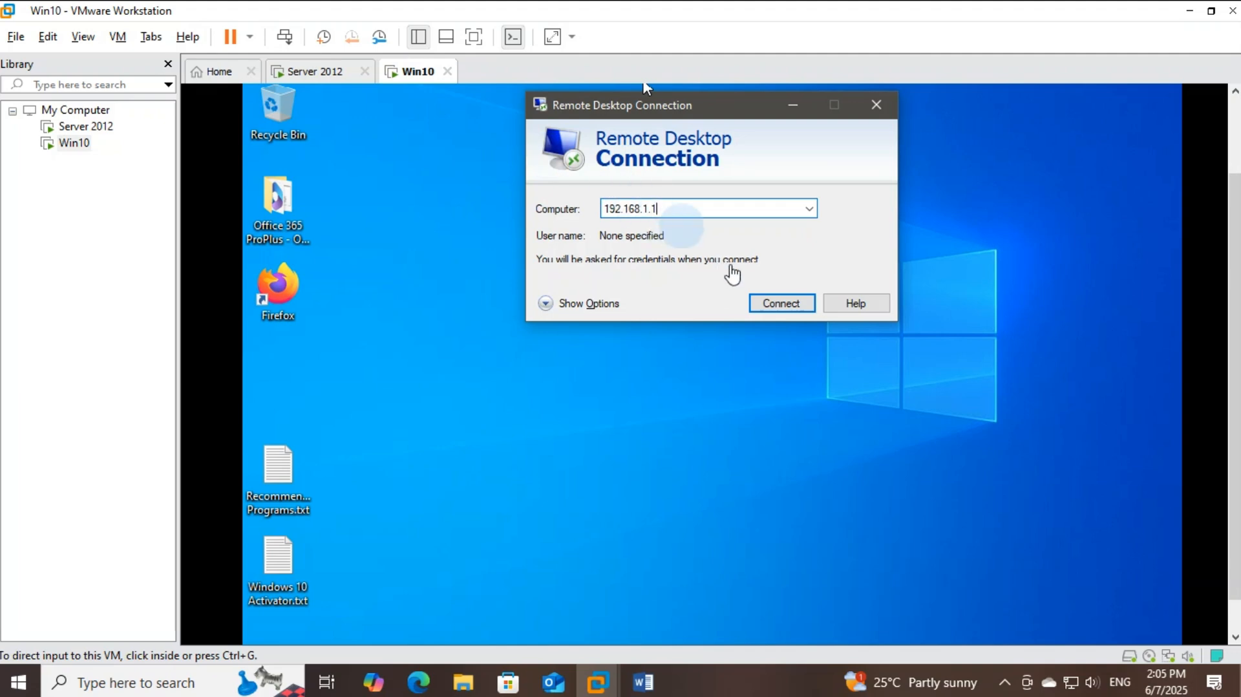
Connect to 192.168.1.1 as Administrator with the password, accepting the certificate warning
{"action": "left_click", "coordinate": [770, 306]}
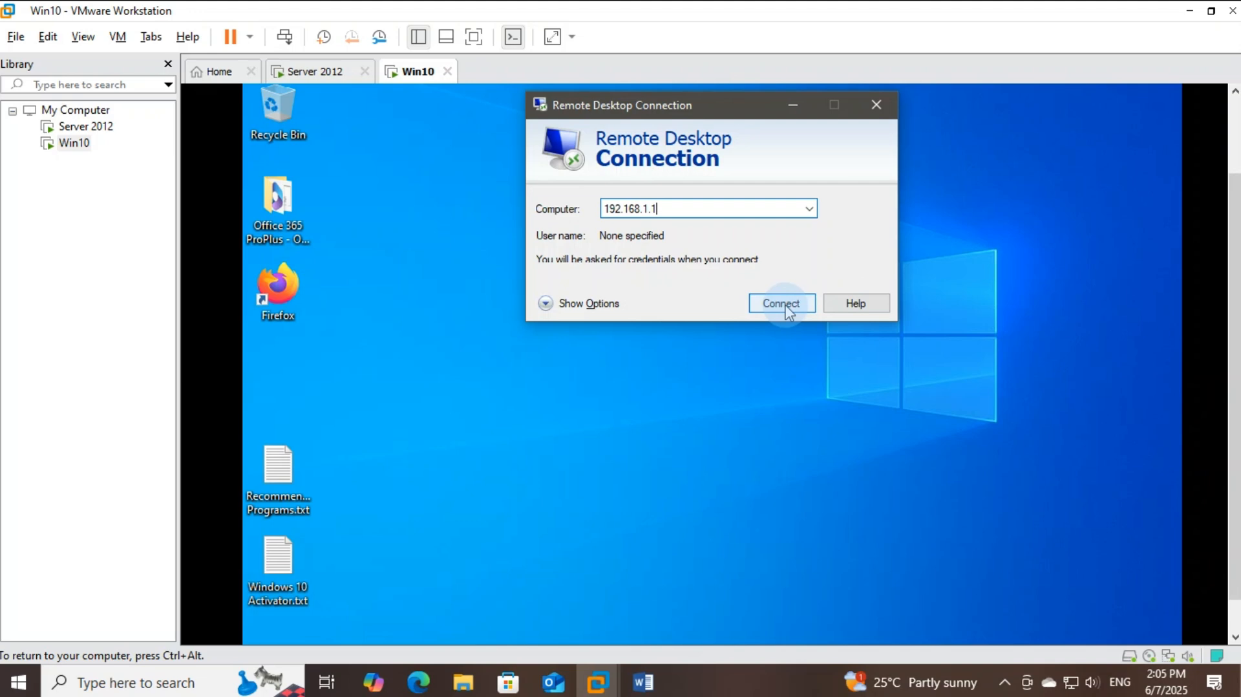
{"action": "left_click", "coordinate": [788, 306]}
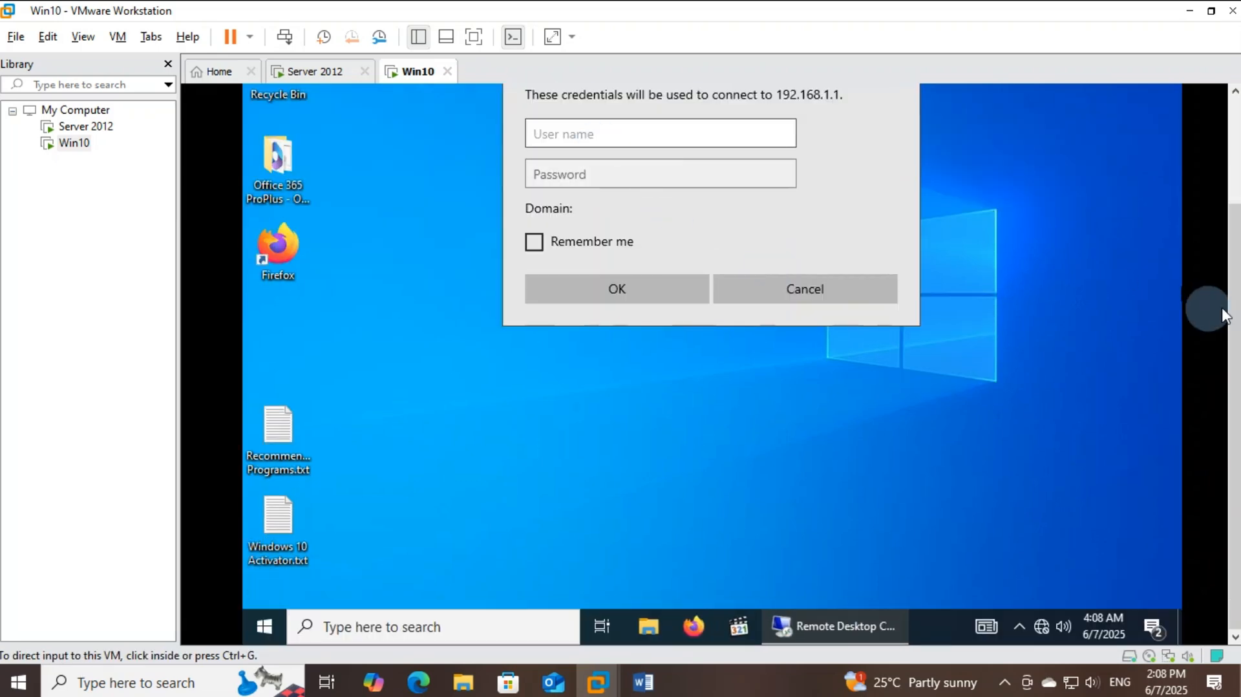
{"action": "left_click_drag", "start_coordinate": [1226, 315], "coordinate": [1221, 254]}
{"action": "left_click", "coordinate": [487, 246]}
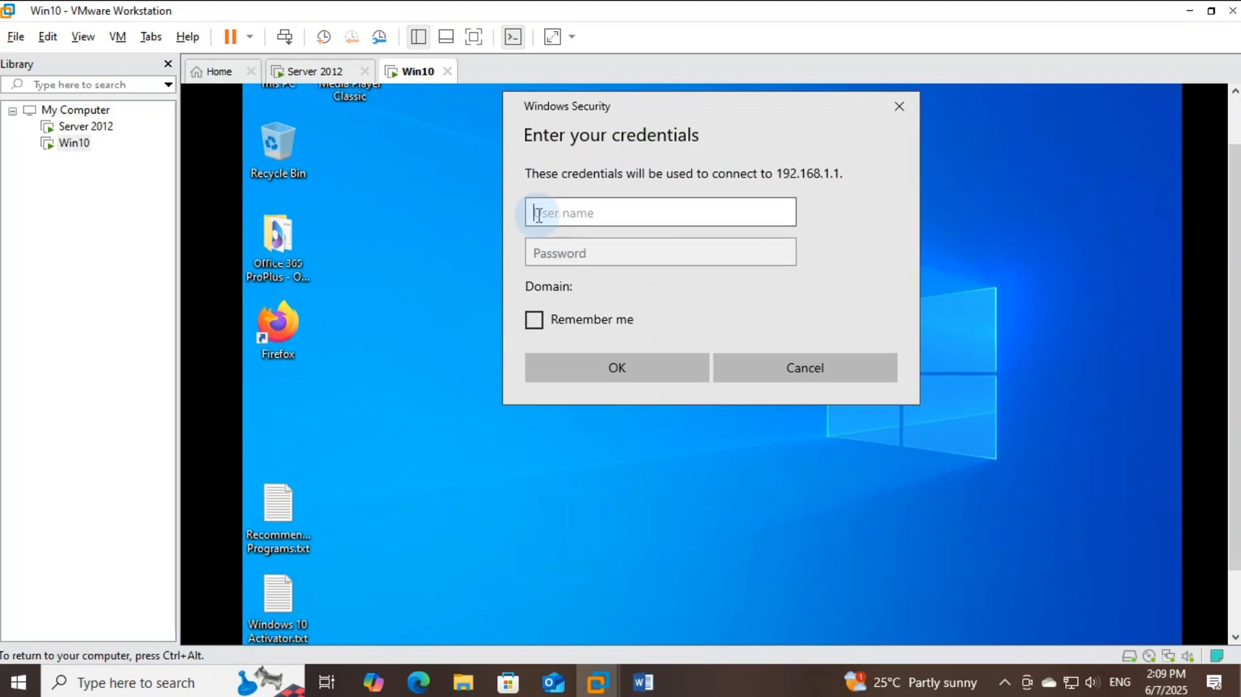
{"action": "type", "text": "Administrator"}
{"action": "key", "text": "Tab"}
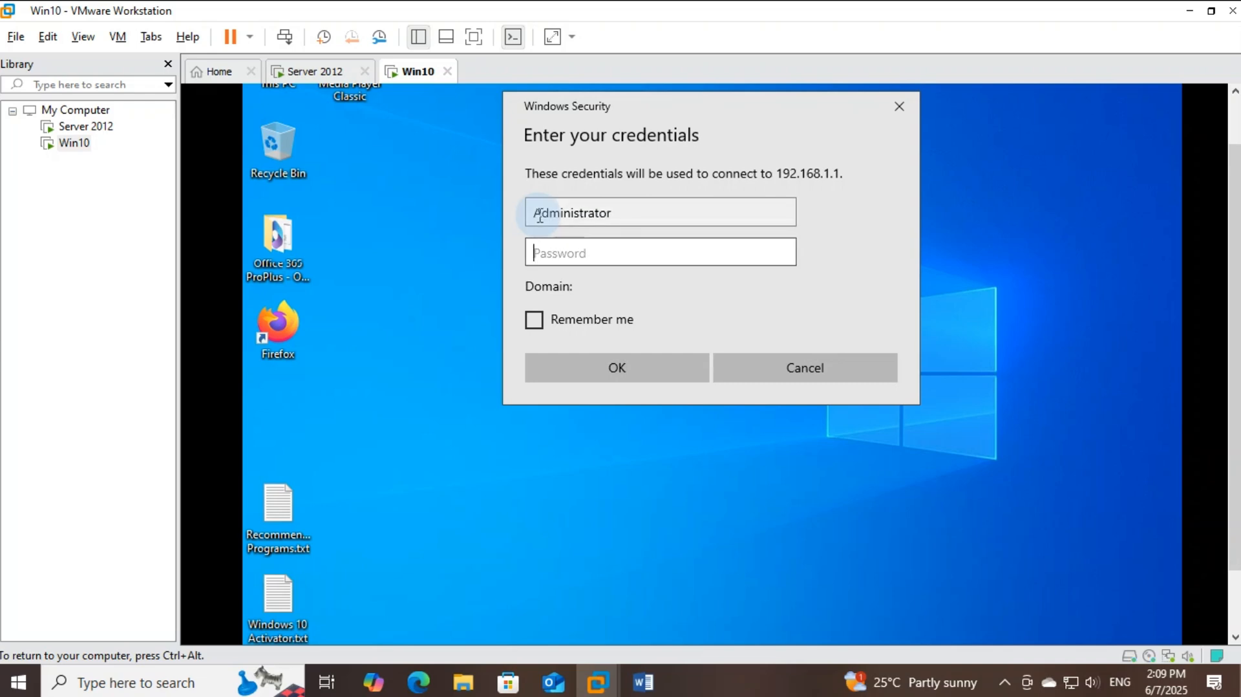
{"action": "type", "text": "••••••"}
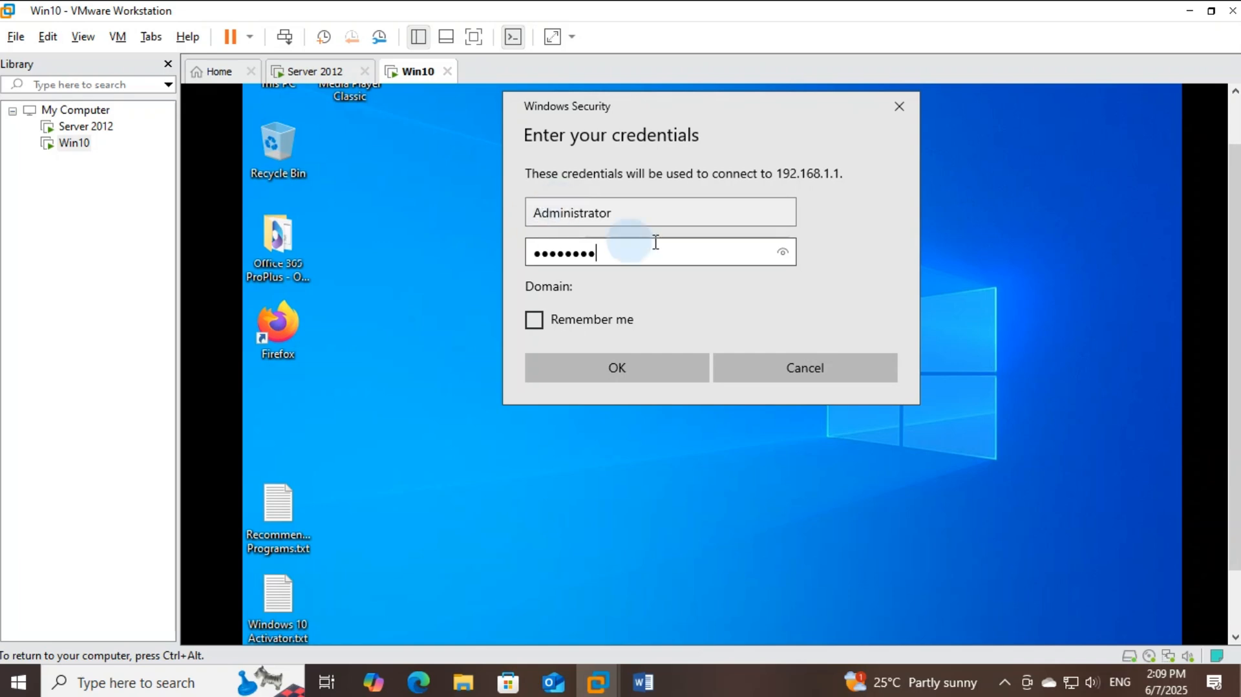
{"action": "left_click", "coordinate": [667, 375]}
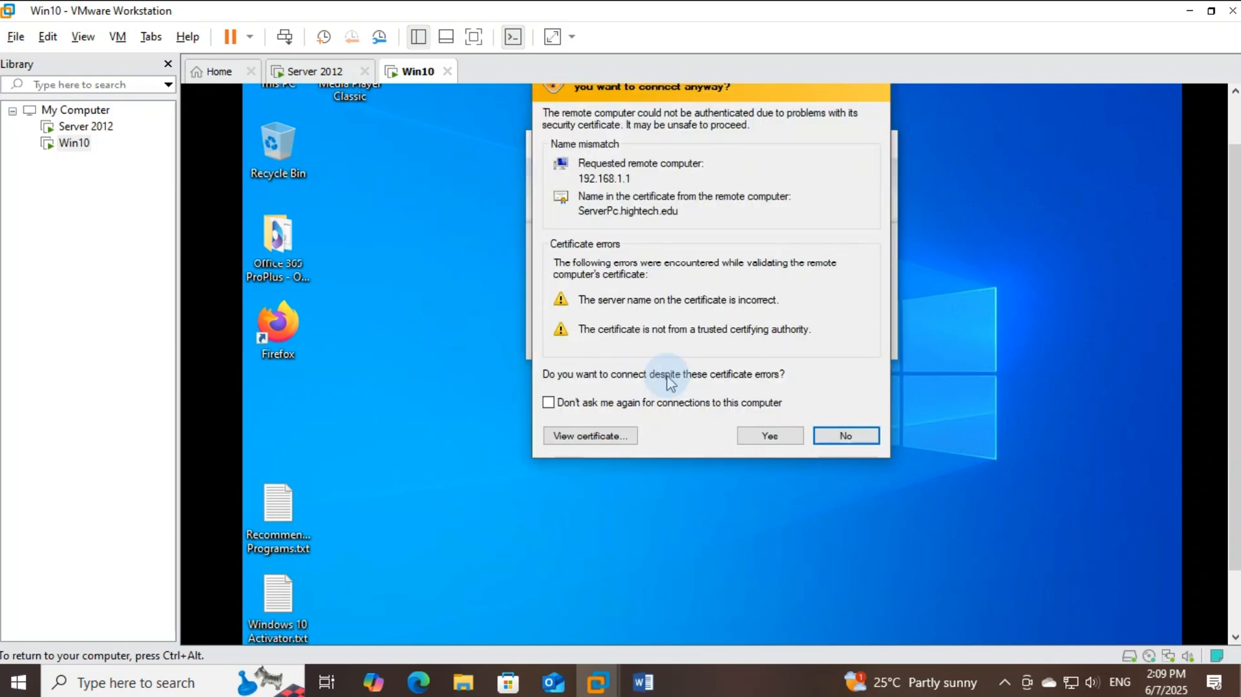
{"action": "left_click", "coordinate": [750, 437]}
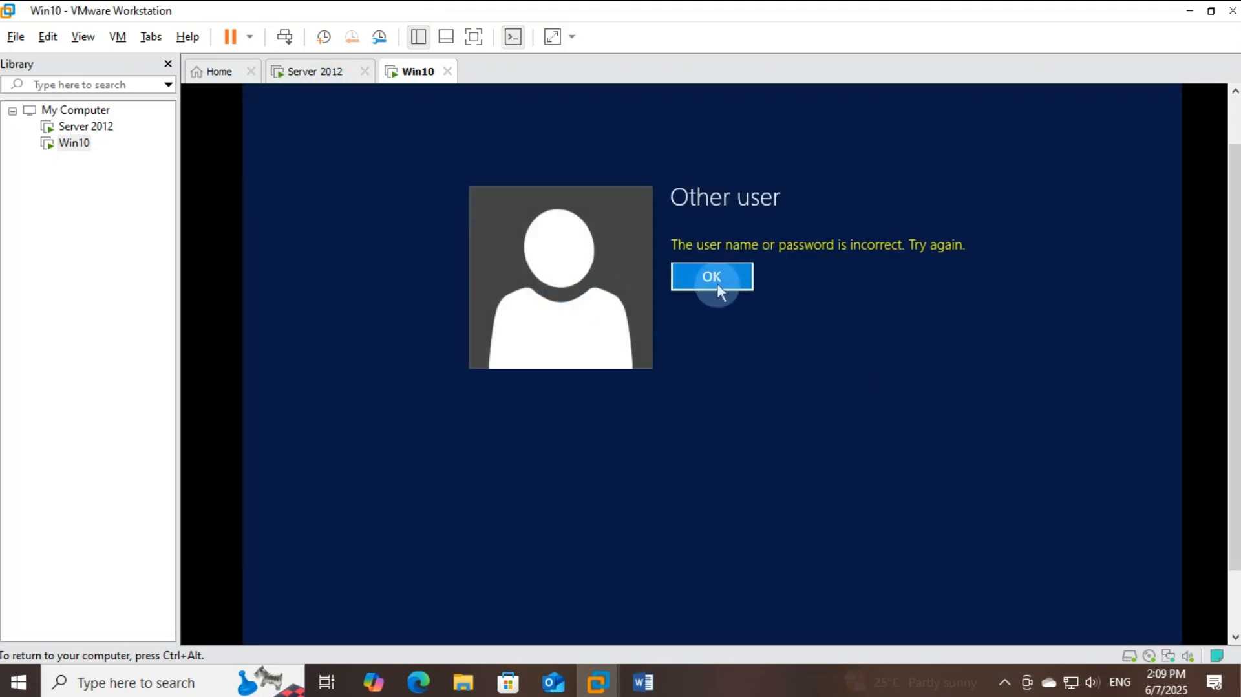
Dismiss the error and sign in as hightech\Administrator with the domain password
{"action": "left_click", "coordinate": [712, 277]}
{"action": "left_click", "coordinate": [741, 252]}
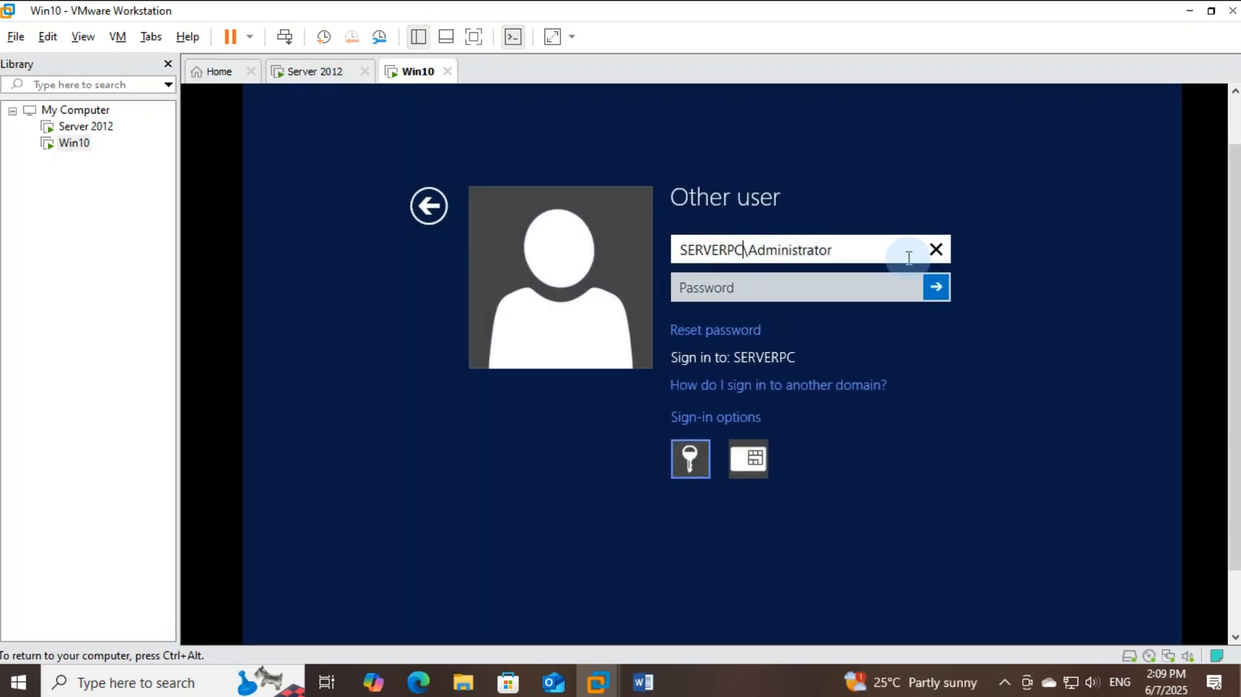
{"action": "key", "text": "BackSpace"}
{"action": "key", "text": "BackSpace"}
{"action": "key", "text": "BackSpace"}
{"action": "key", "text": "BackSpace"}
{"action": "key", "text": "BackSpace"}
{"action": "key", "text": "BackSpace"}
{"action": "key", "text": "BackSpace"}
{"action": "key", "text": "BackSpace"}
{"action": "type", "text": "h"}
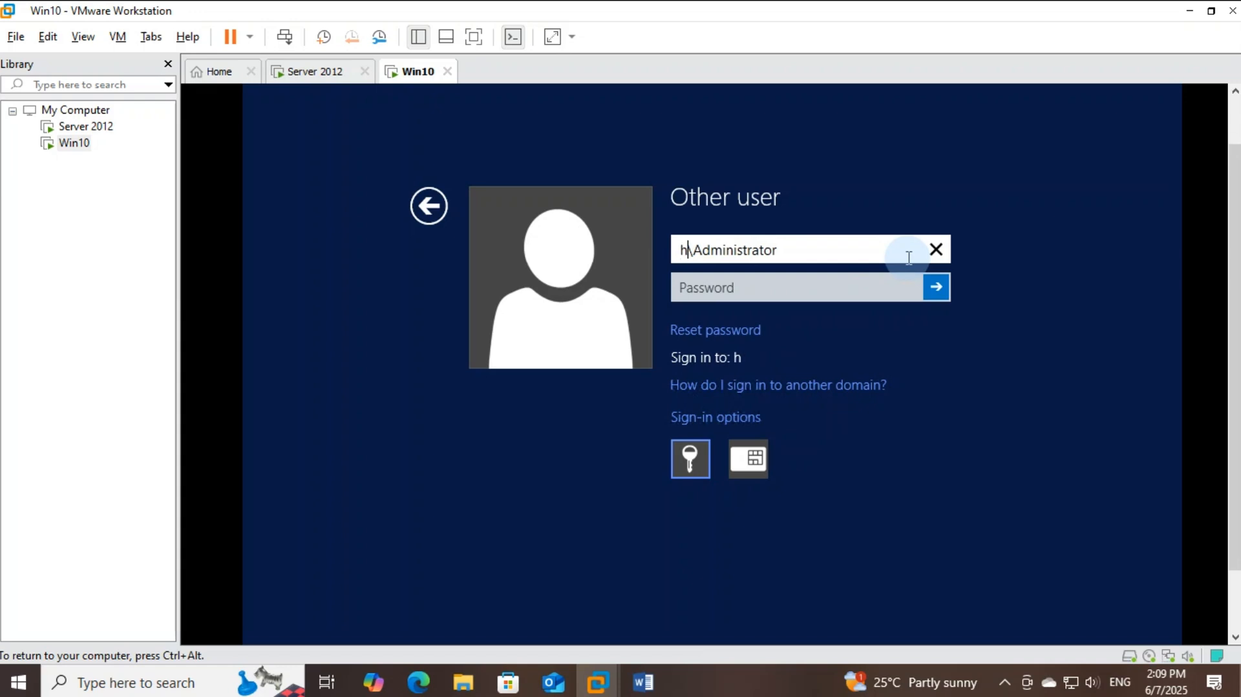
{"action": "type", "text": "hightech"}
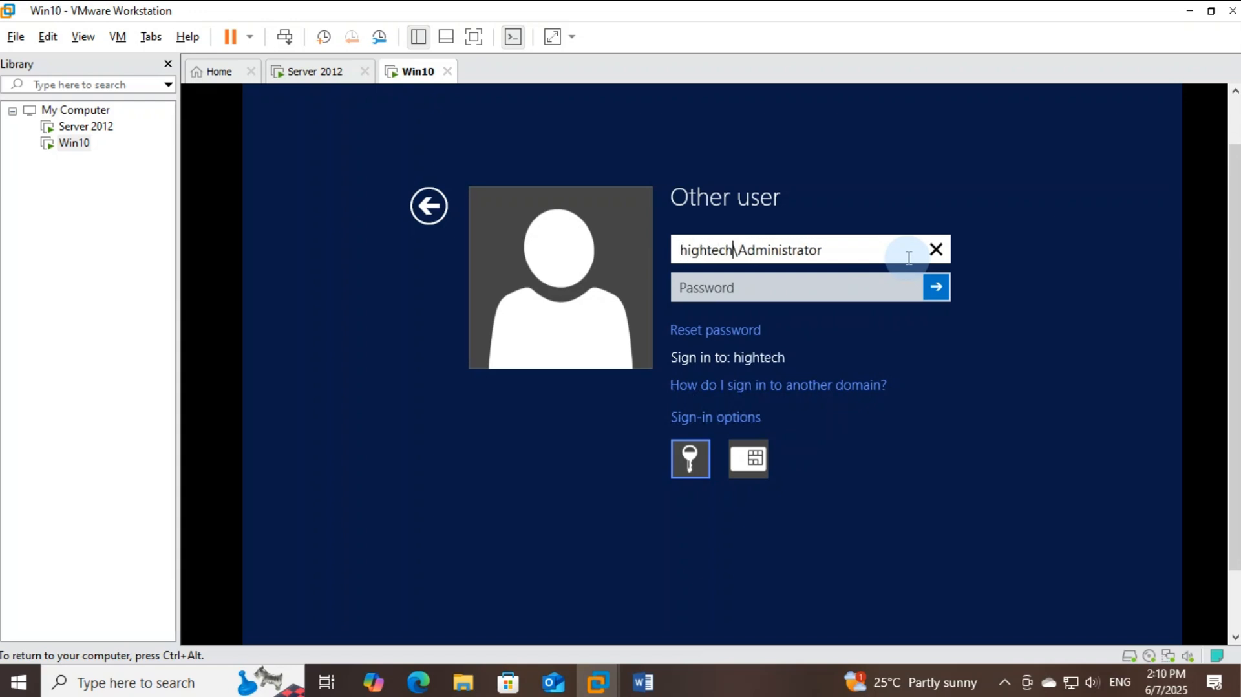
{"action": "key", "text": "Tab"}
{"action": "type", "text": "••"}
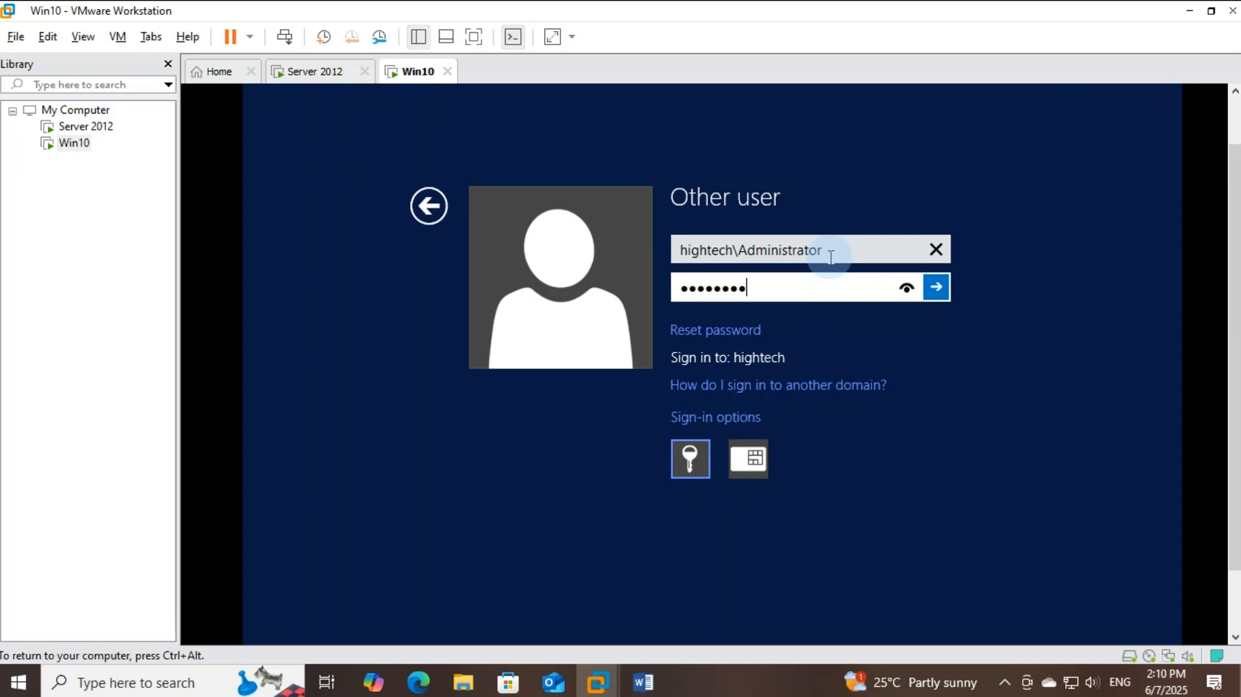
{"action": "type", "text": "••••••"}
{"action": "key", "text": "Return"}
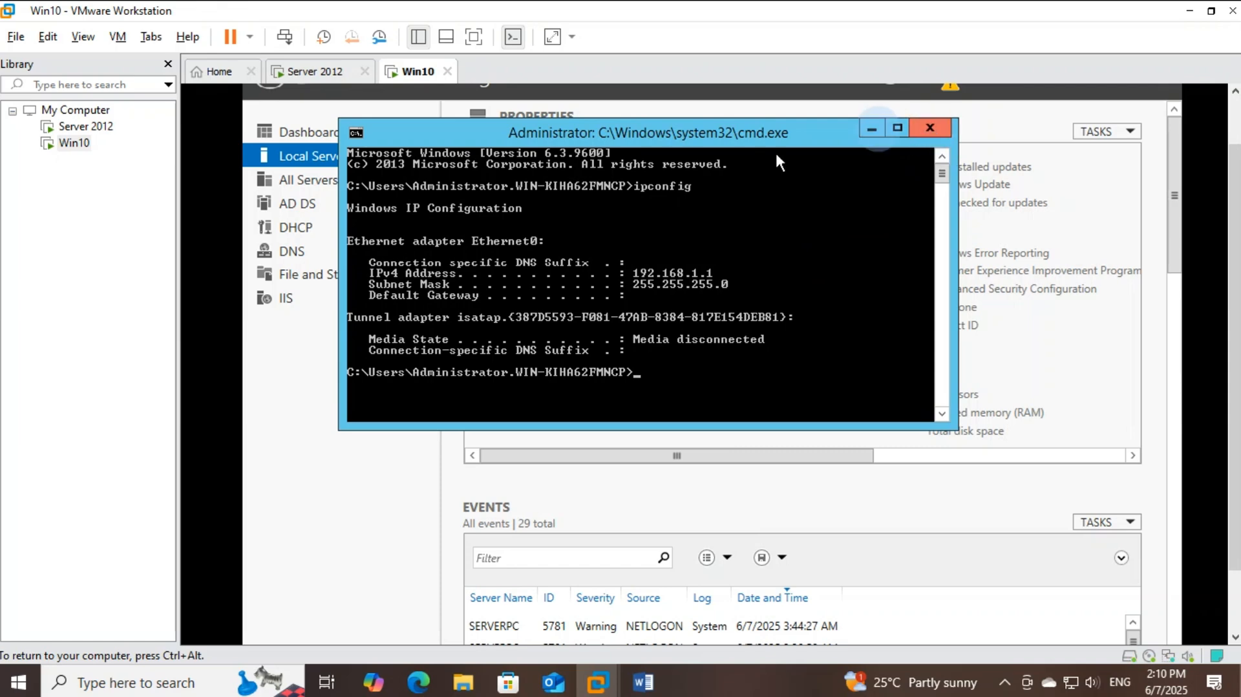
Bring ServerPc's Server Manager, showing Remote Desktop Enabled, above the command prompt in the Win10 remote session
{"action": "left_click", "coordinate": [317, 72]}
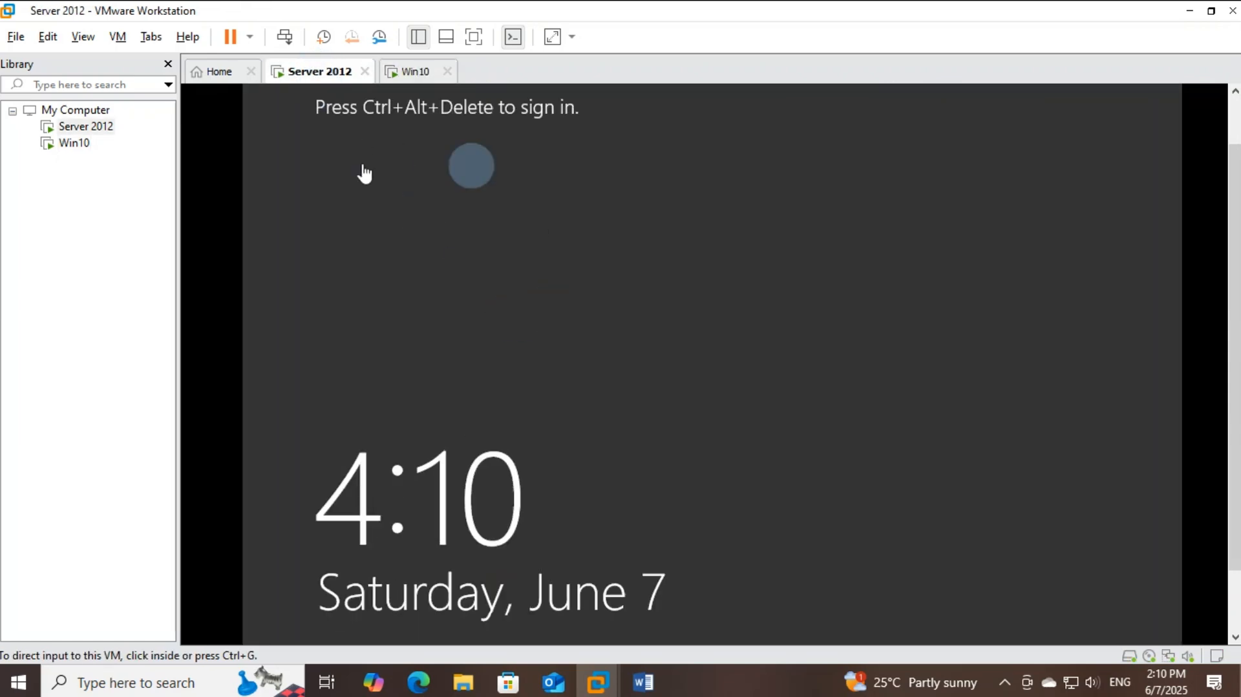
{"action": "left_click", "coordinate": [416, 74]}
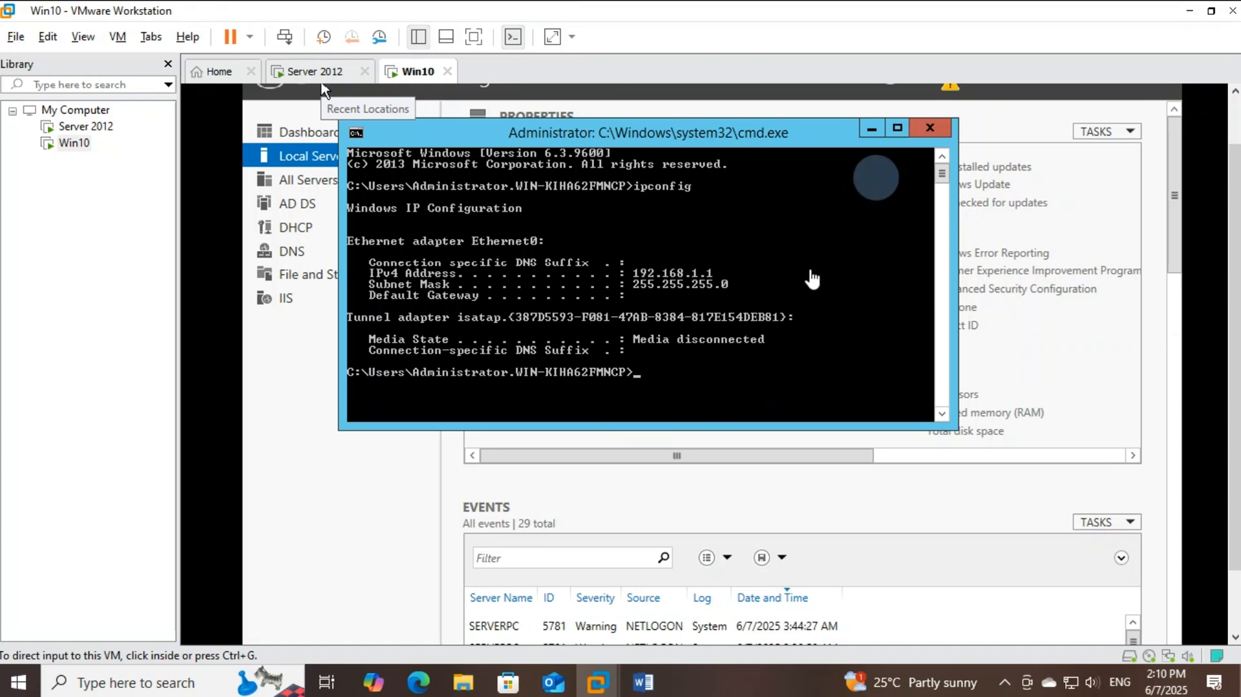
{"action": "left_click", "coordinate": [317, 73]}
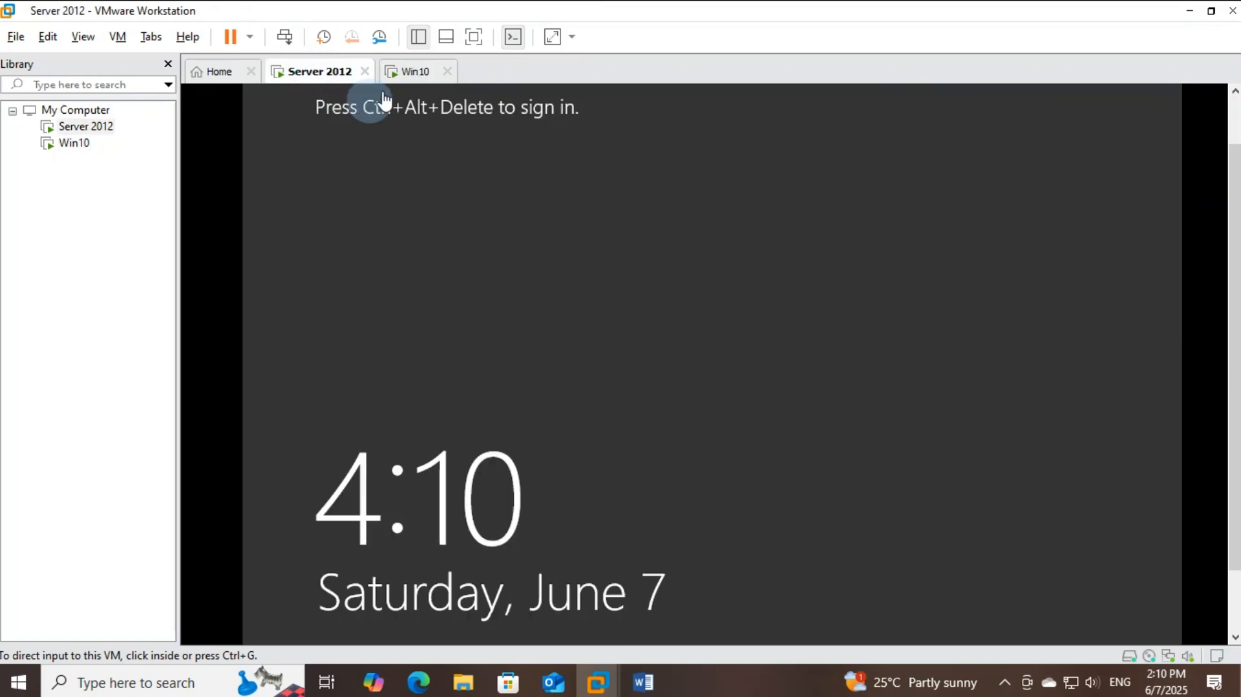
{"action": "left_click", "coordinate": [414, 71]}
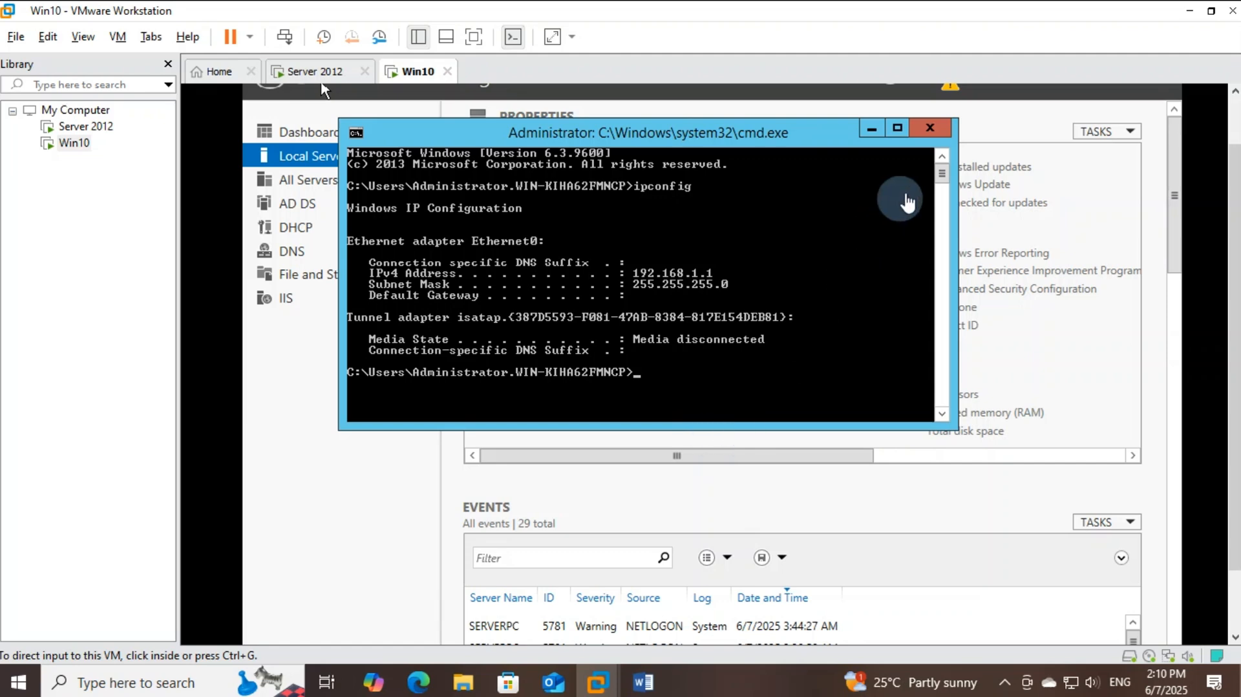
{"action": "left_click", "coordinate": [1118, 362]}
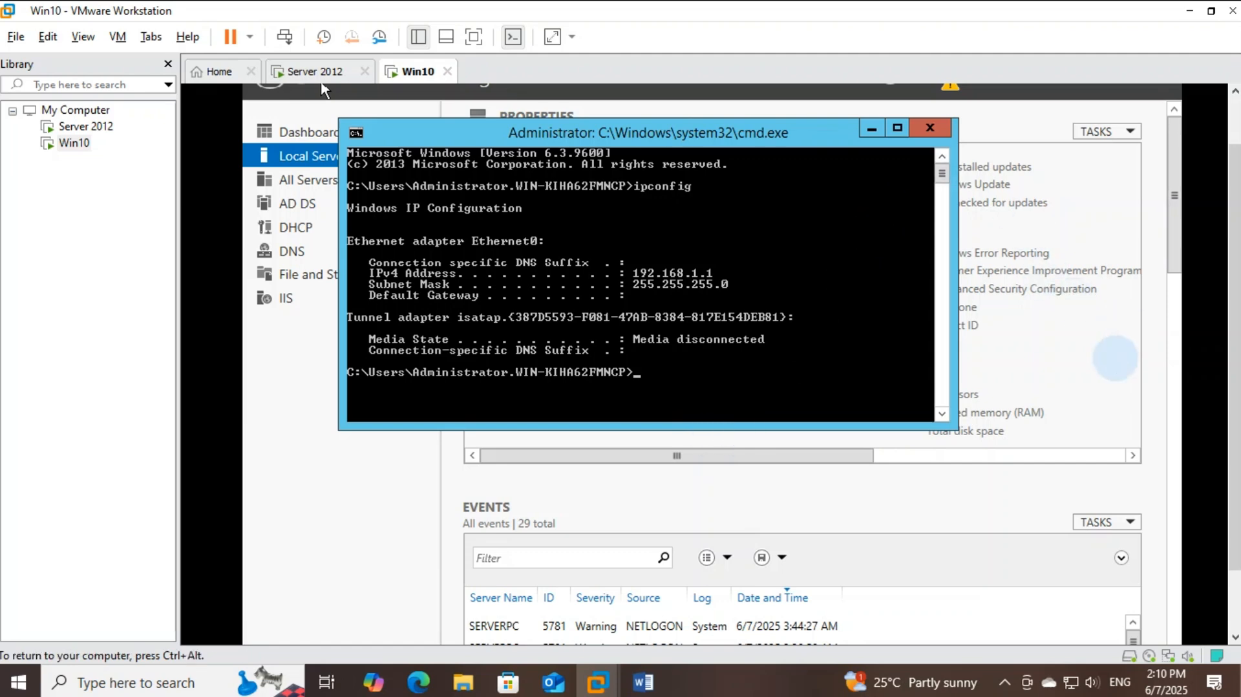
{"action": "left_click", "coordinate": [1166, 400]}
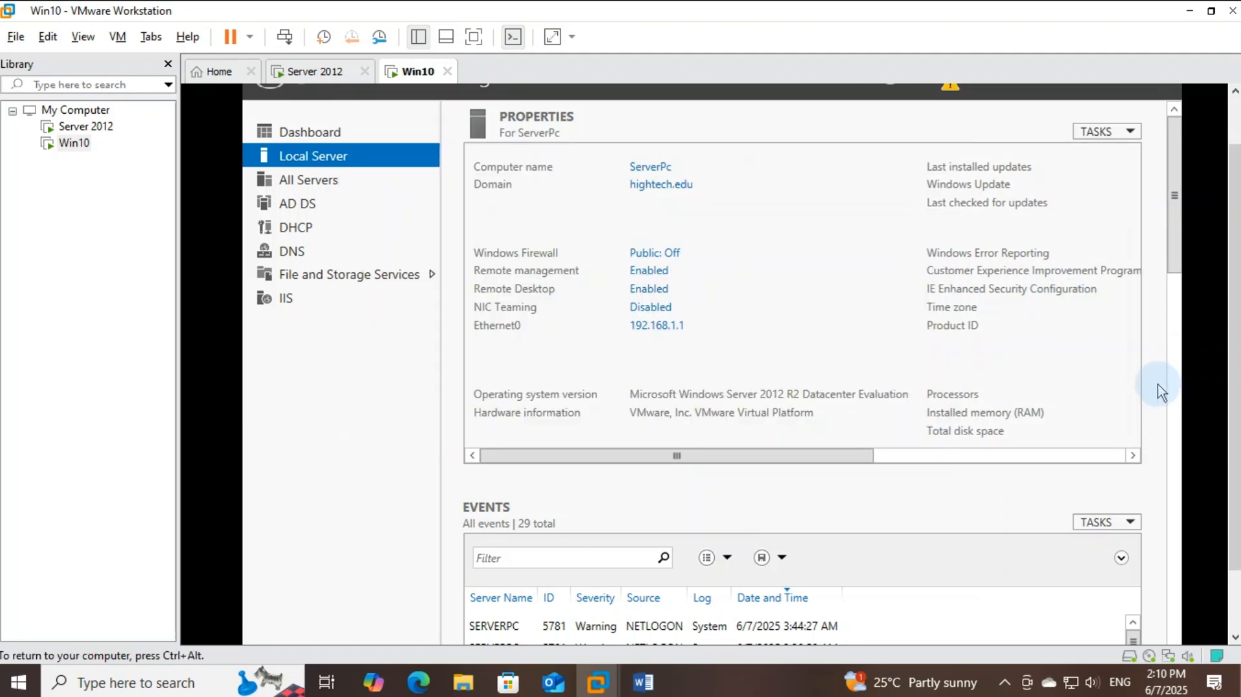